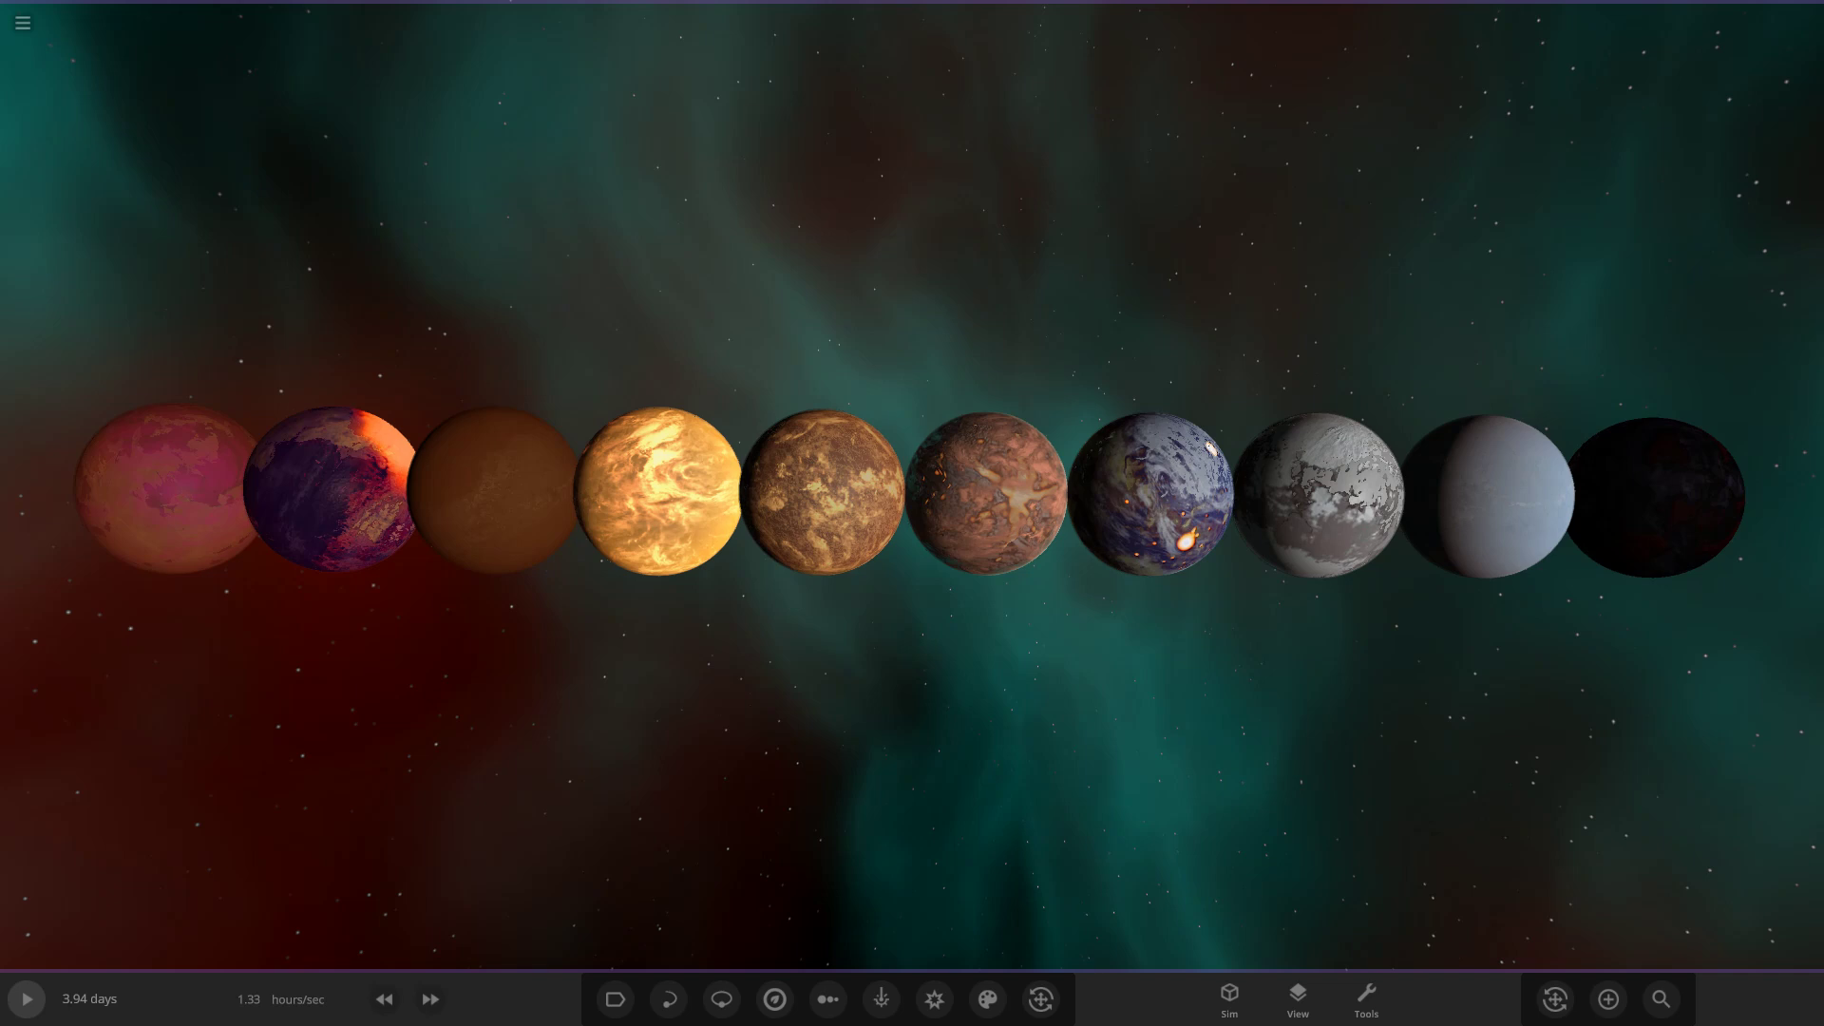
Examine the planet Invidia up close from several sides and compare it with the rest of the planet row.
scroll(912, 487, up, 4)
double_click(1059, 473)
scroll(1059, 473, up, 6)
scroll(912, 487, up, 3)
right_drag(912, 486, 1320, 437)
scroll(1093, 447, down, 3)
scroll(912, 486, up, 3)
scroll(912, 486, down, 3)
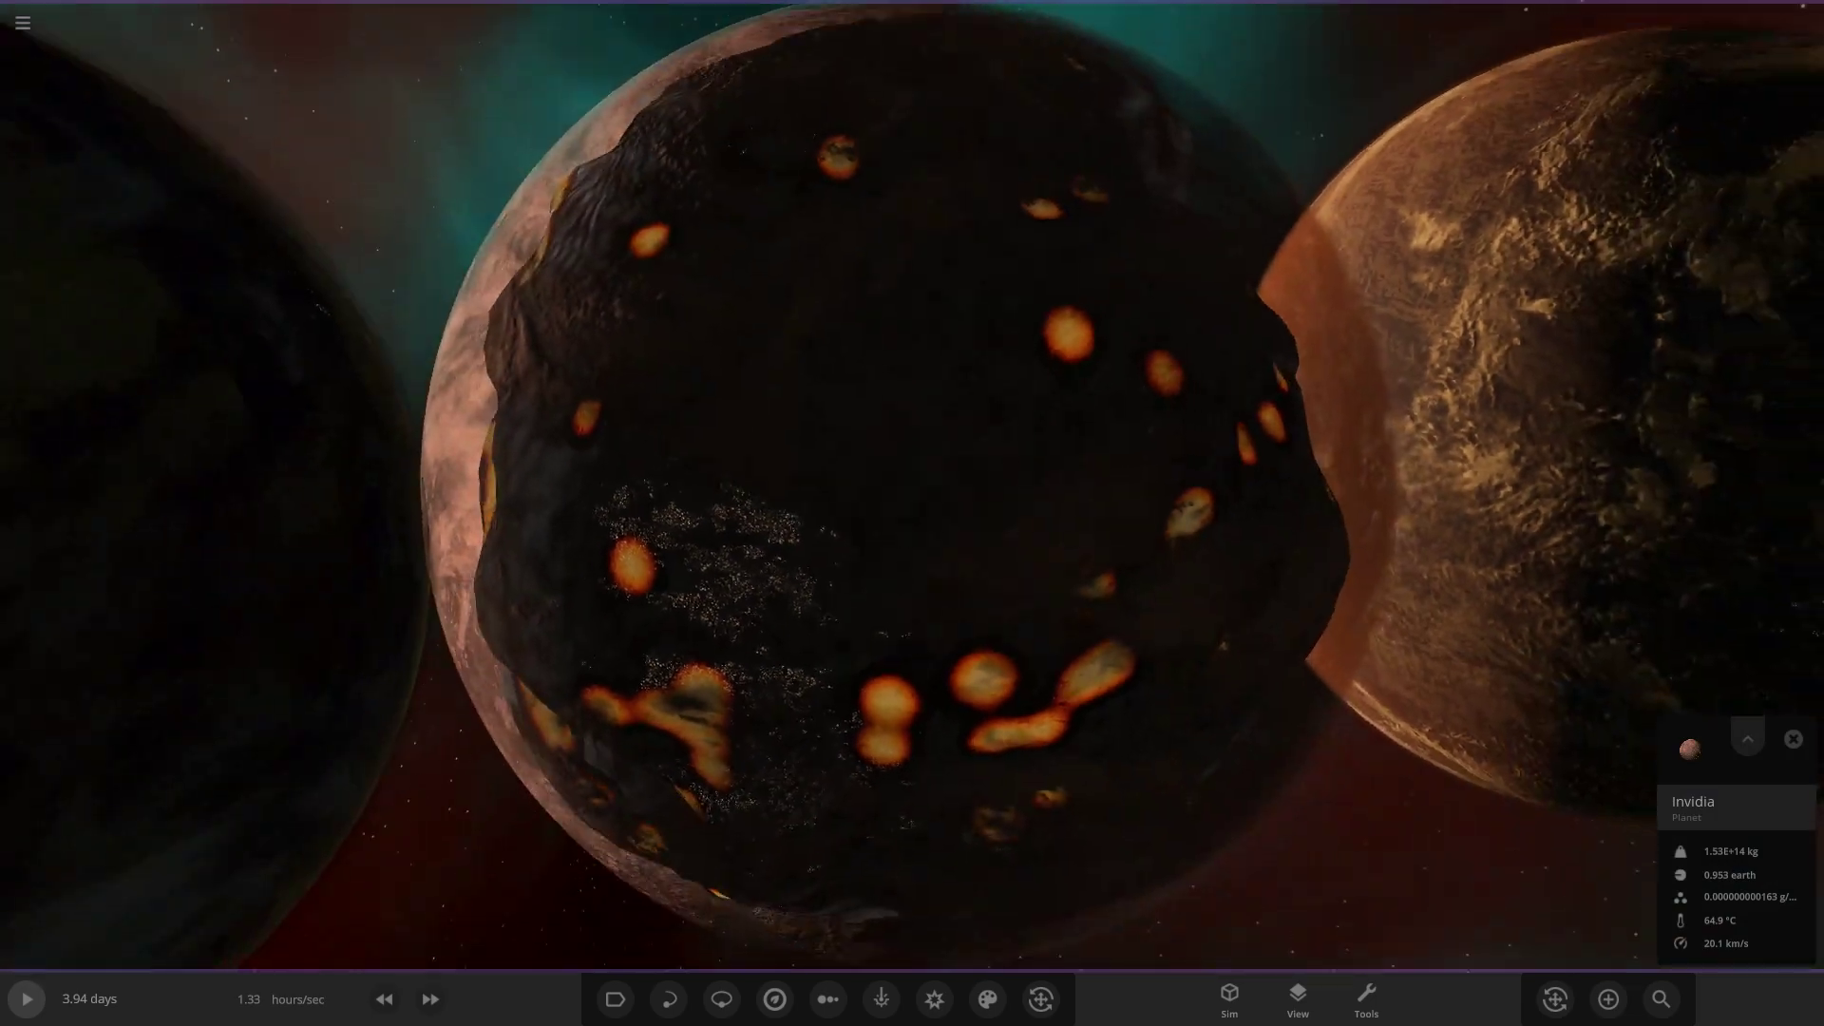
right_drag(912, 486, 883, 152)
scroll(912, 486, down, 3)
scroll(912, 486, down, 6)
right_drag(912, 486, 1434, 523)
scroll(912, 486, up, 3)
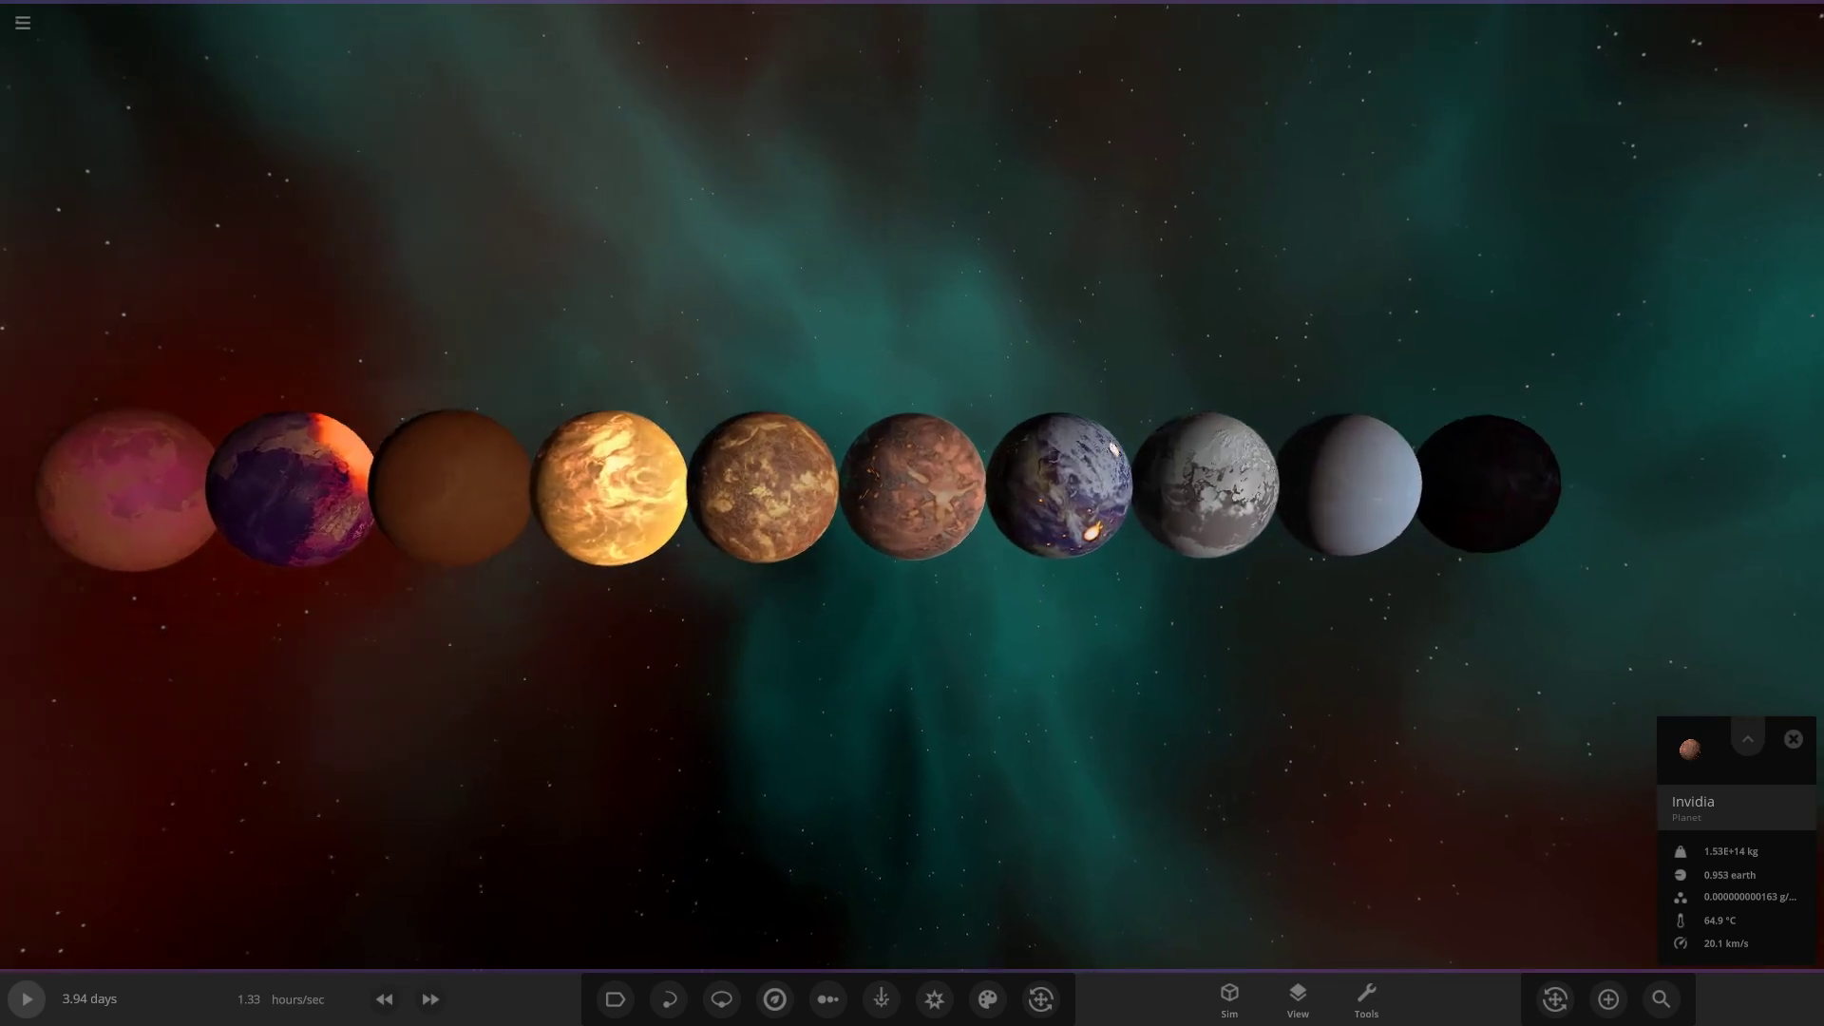
right_drag(912, 486, 238, 413)
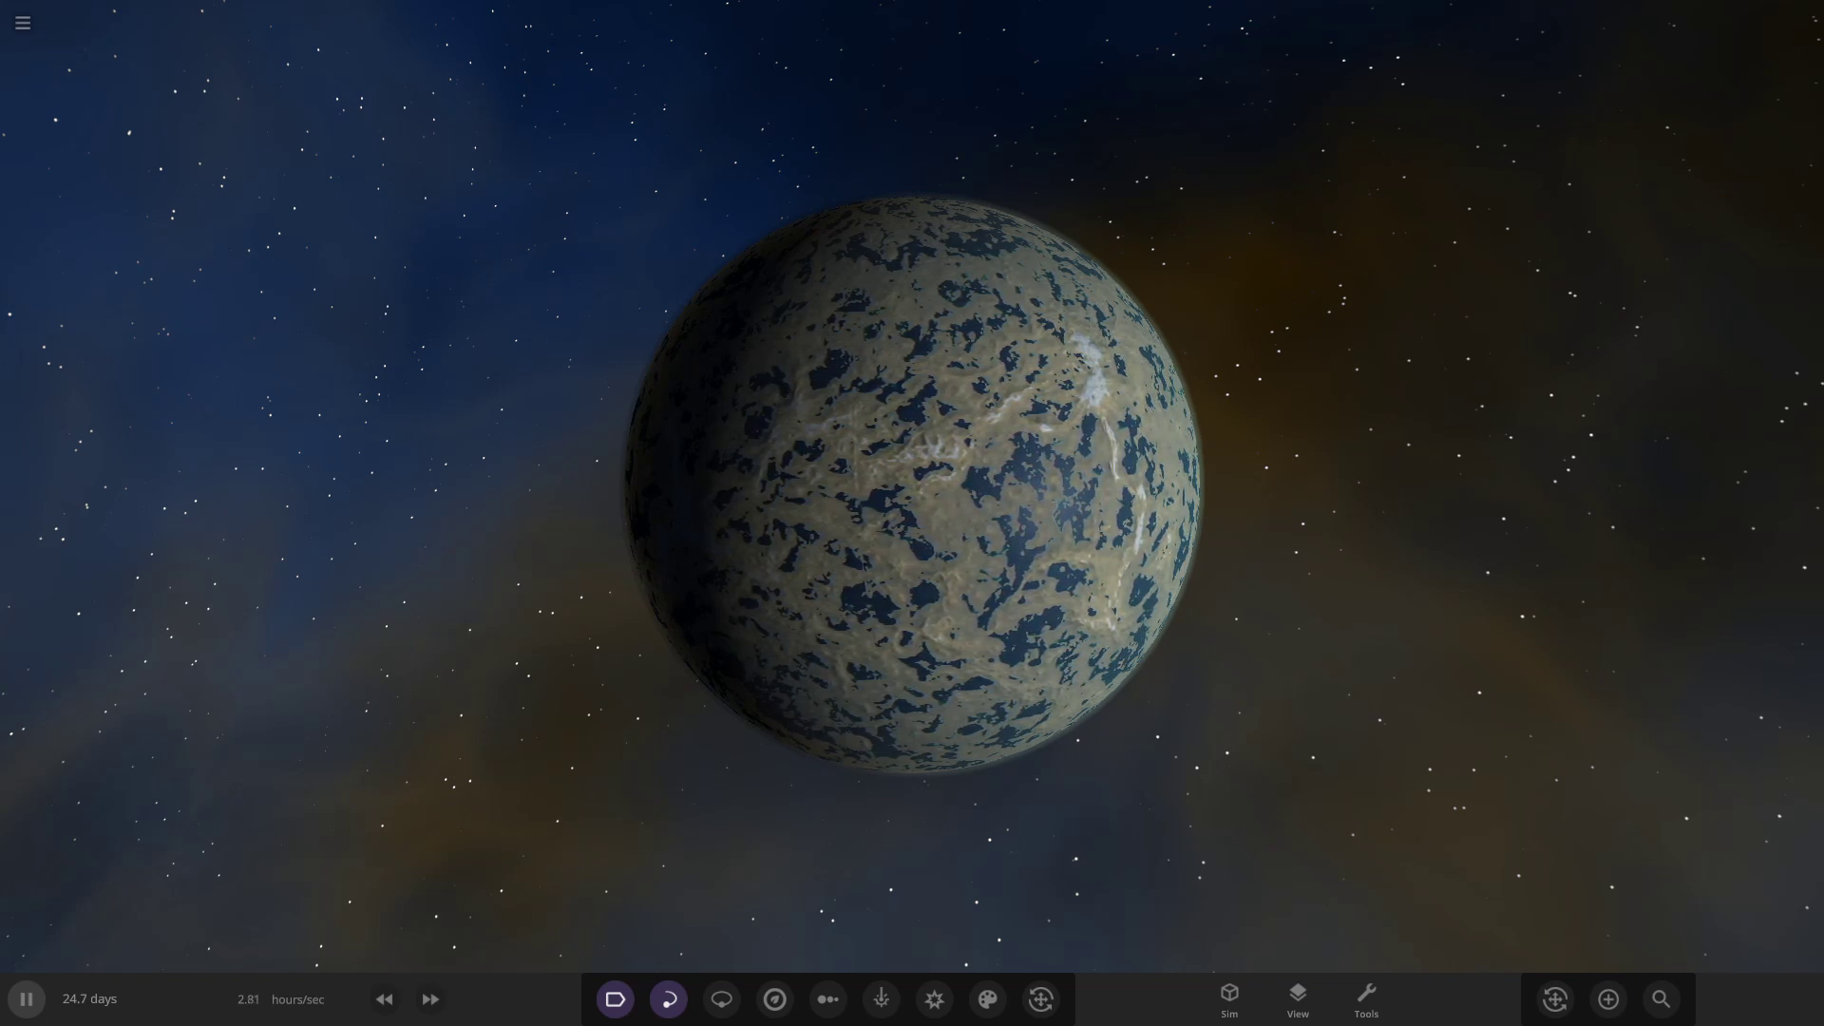
Pause the Early Venus simulation and search the objects available to add for "comp".
drag(1007, 589, 656, 551)
scroll(912, 513, up, 5)
drag(912, 513, 636, 513)
scroll(836, 513, down, 3)
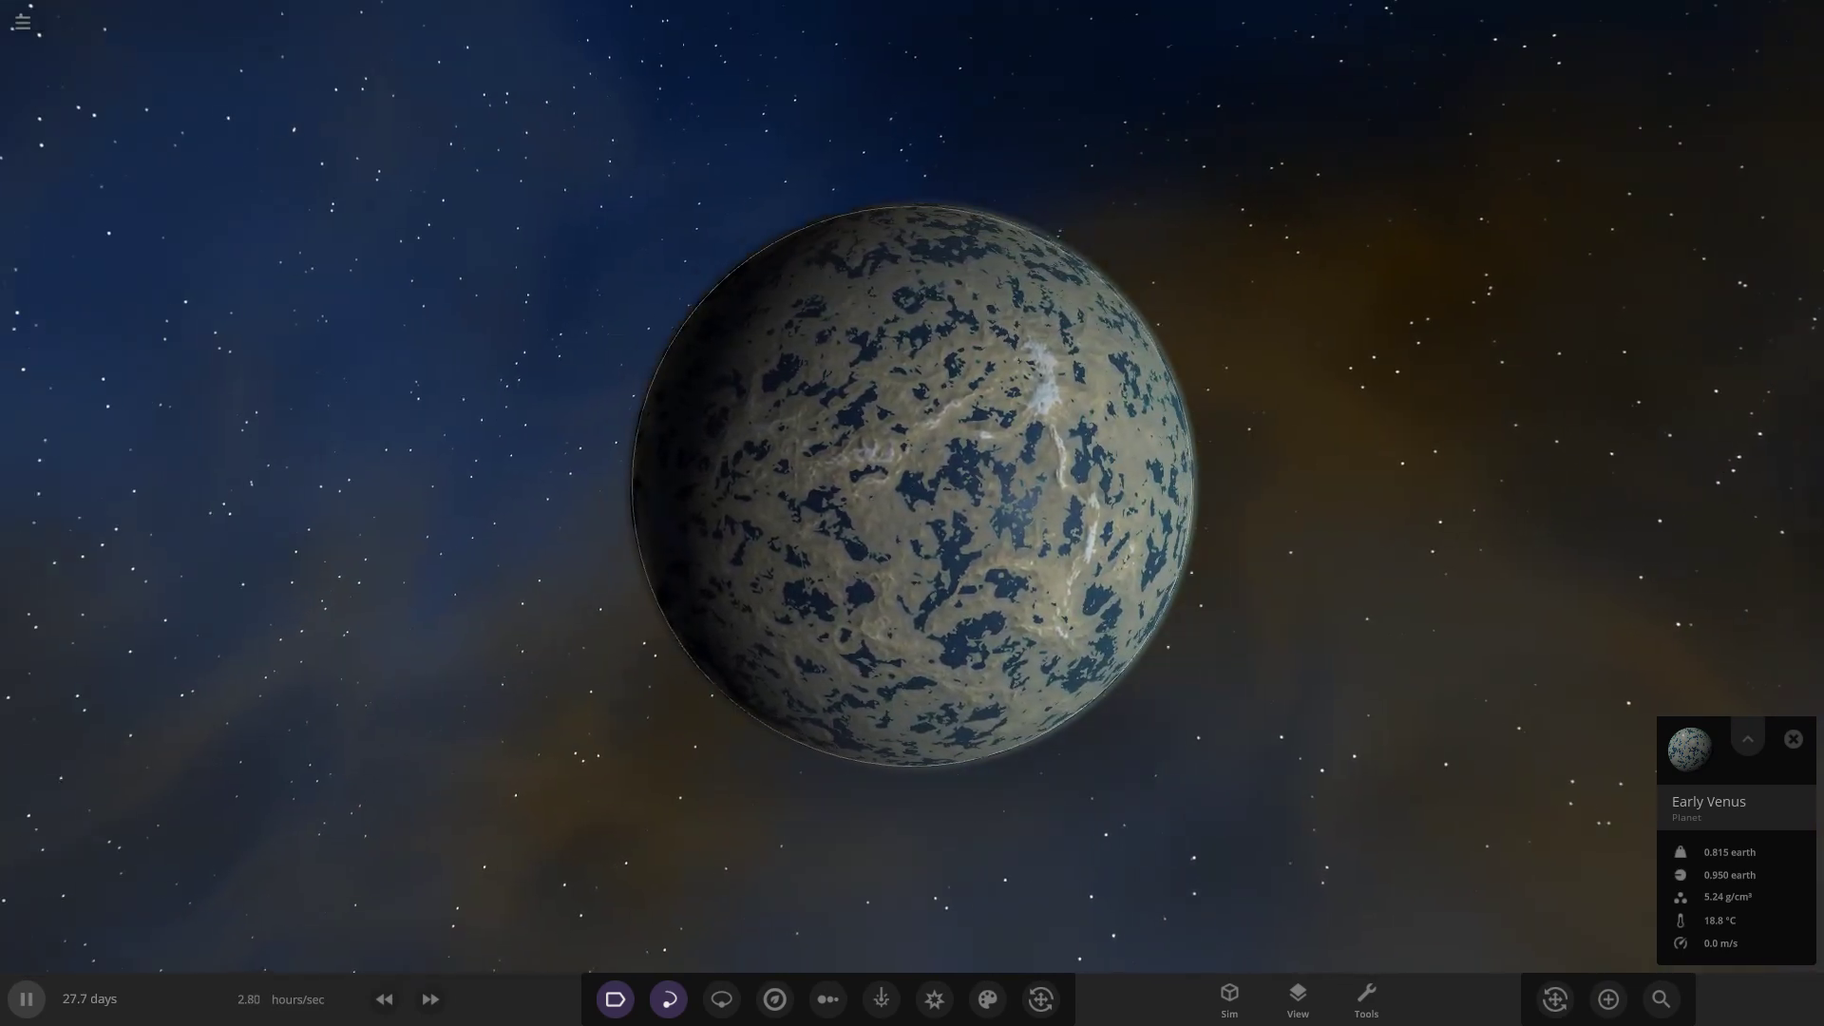
key(space)
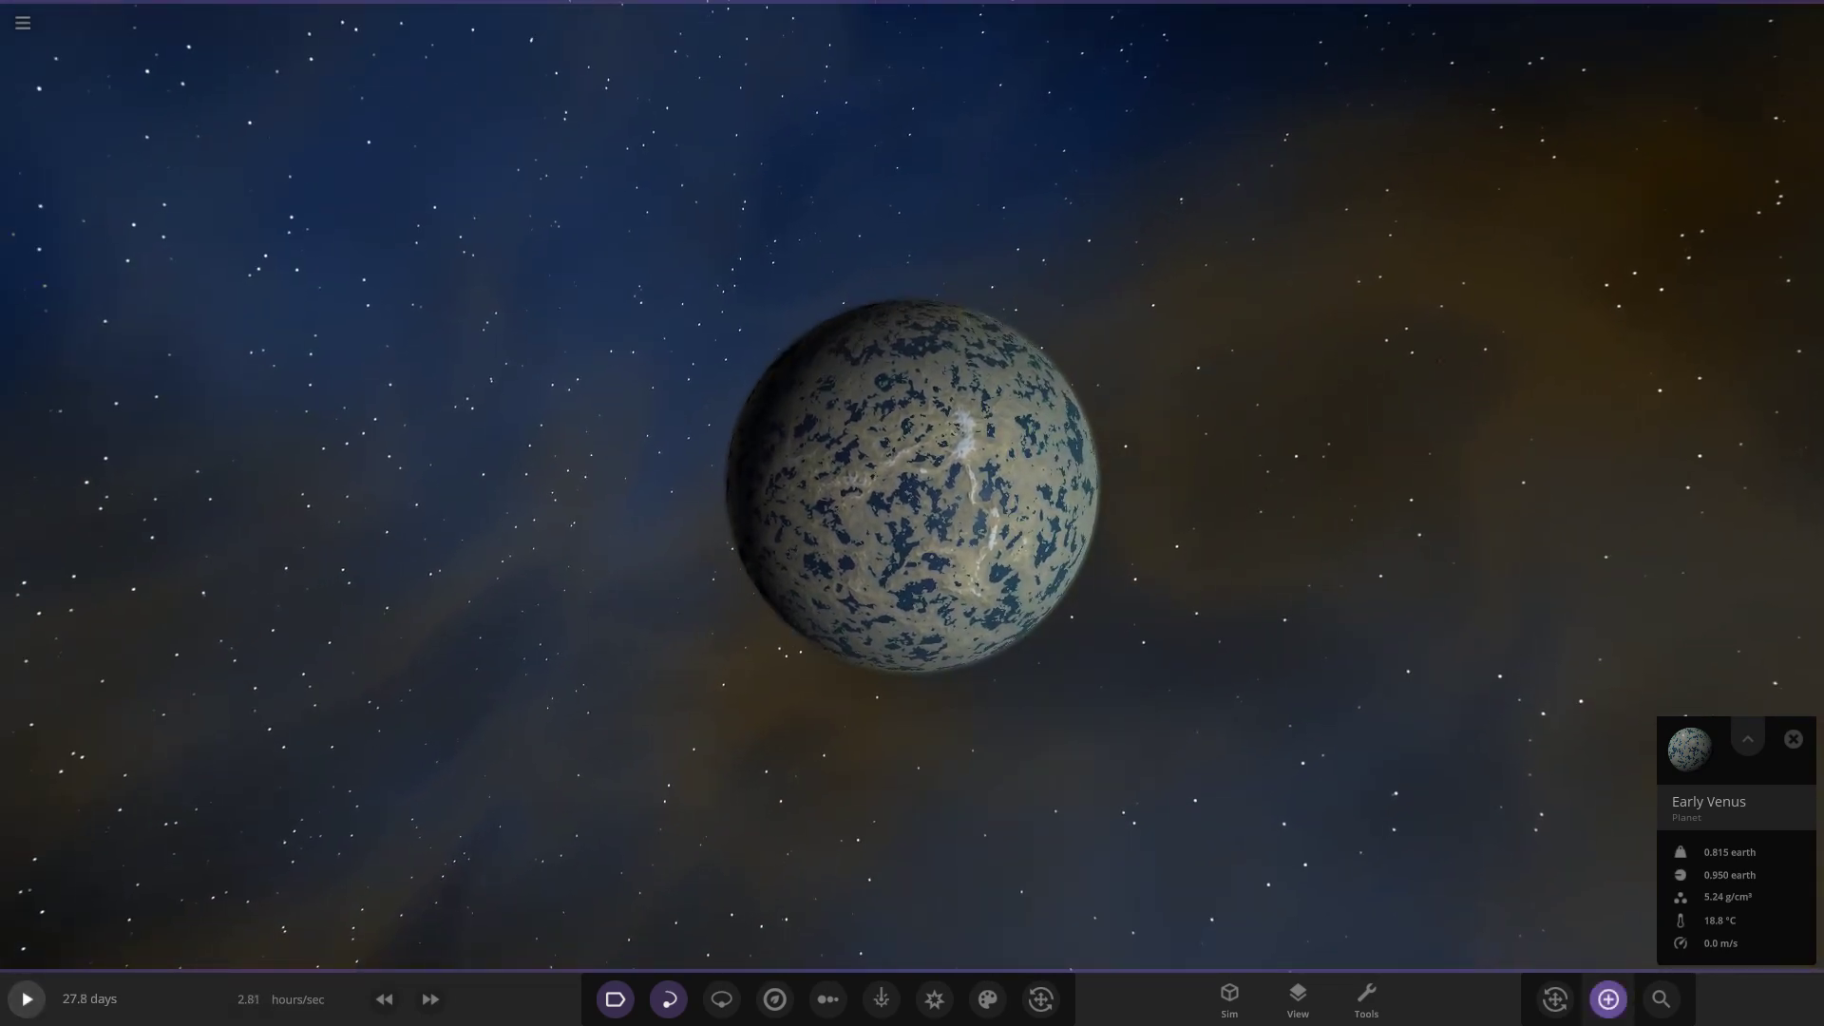
click(1609, 999)
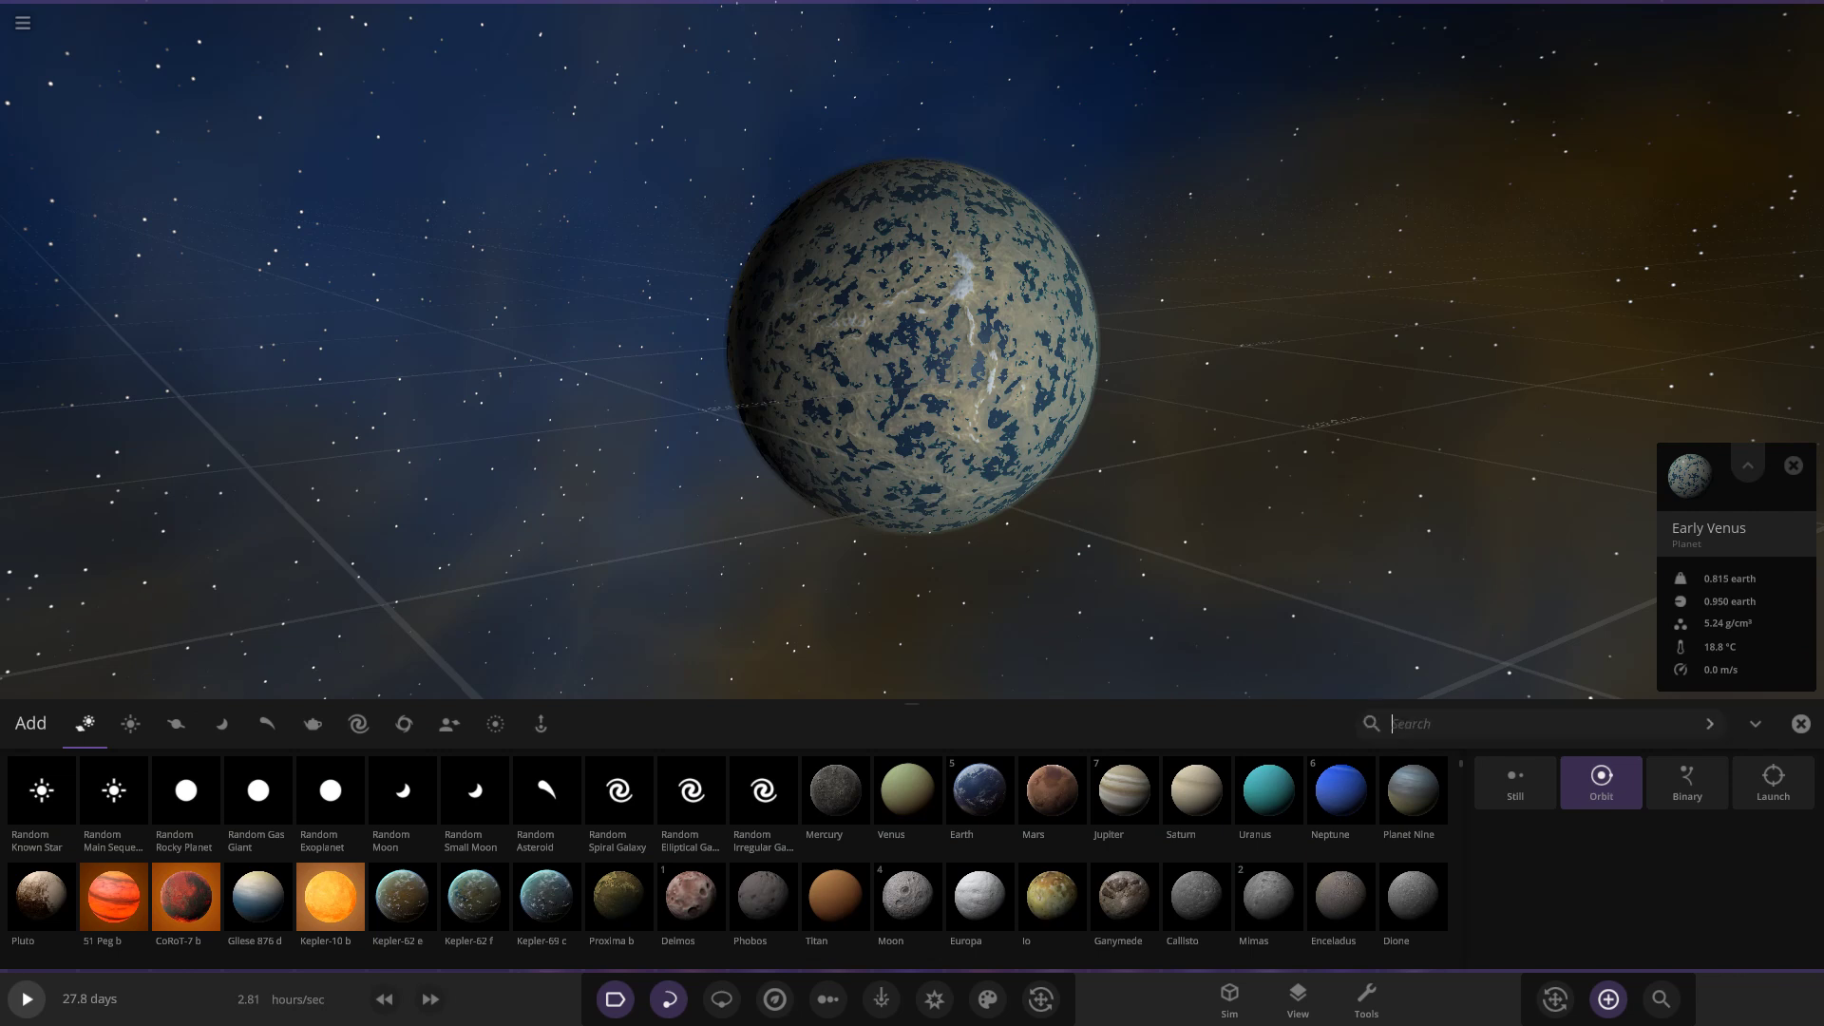
text(comp)
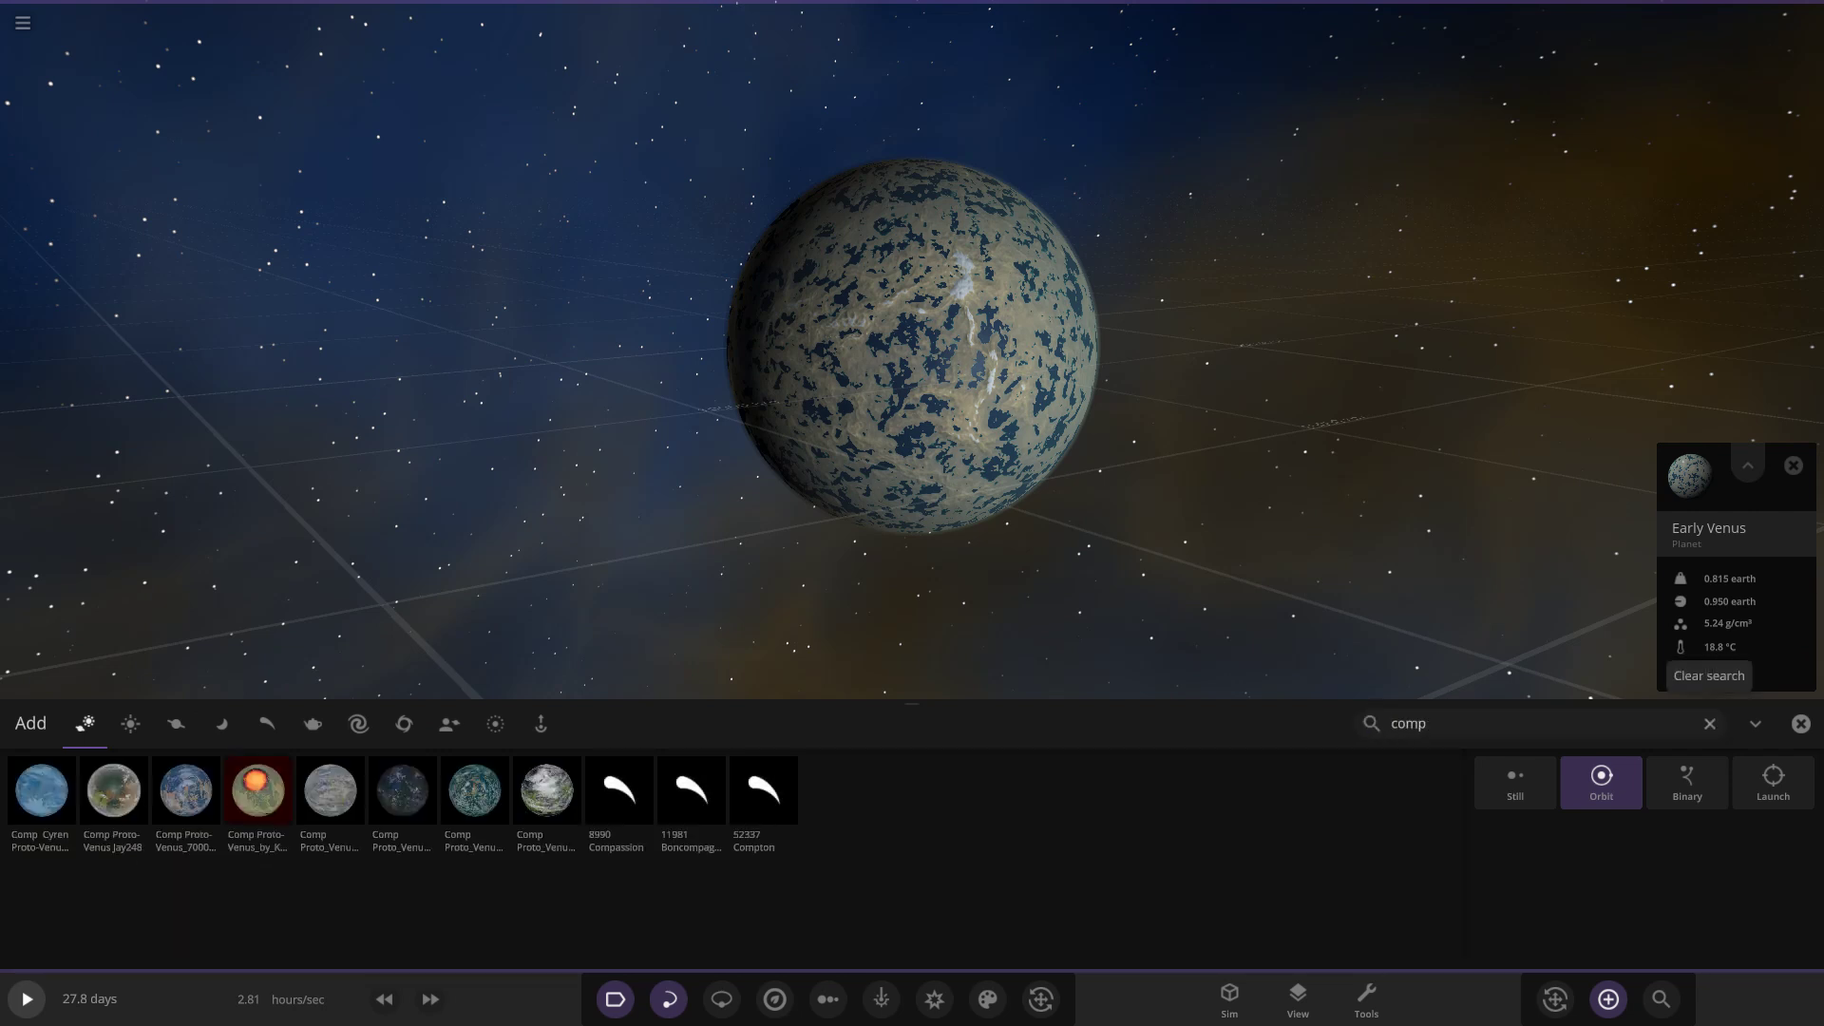
Add the first two Proto-Venus planets from the search results in a row beside Early Venus.
scroll(944, 465, down, 3)
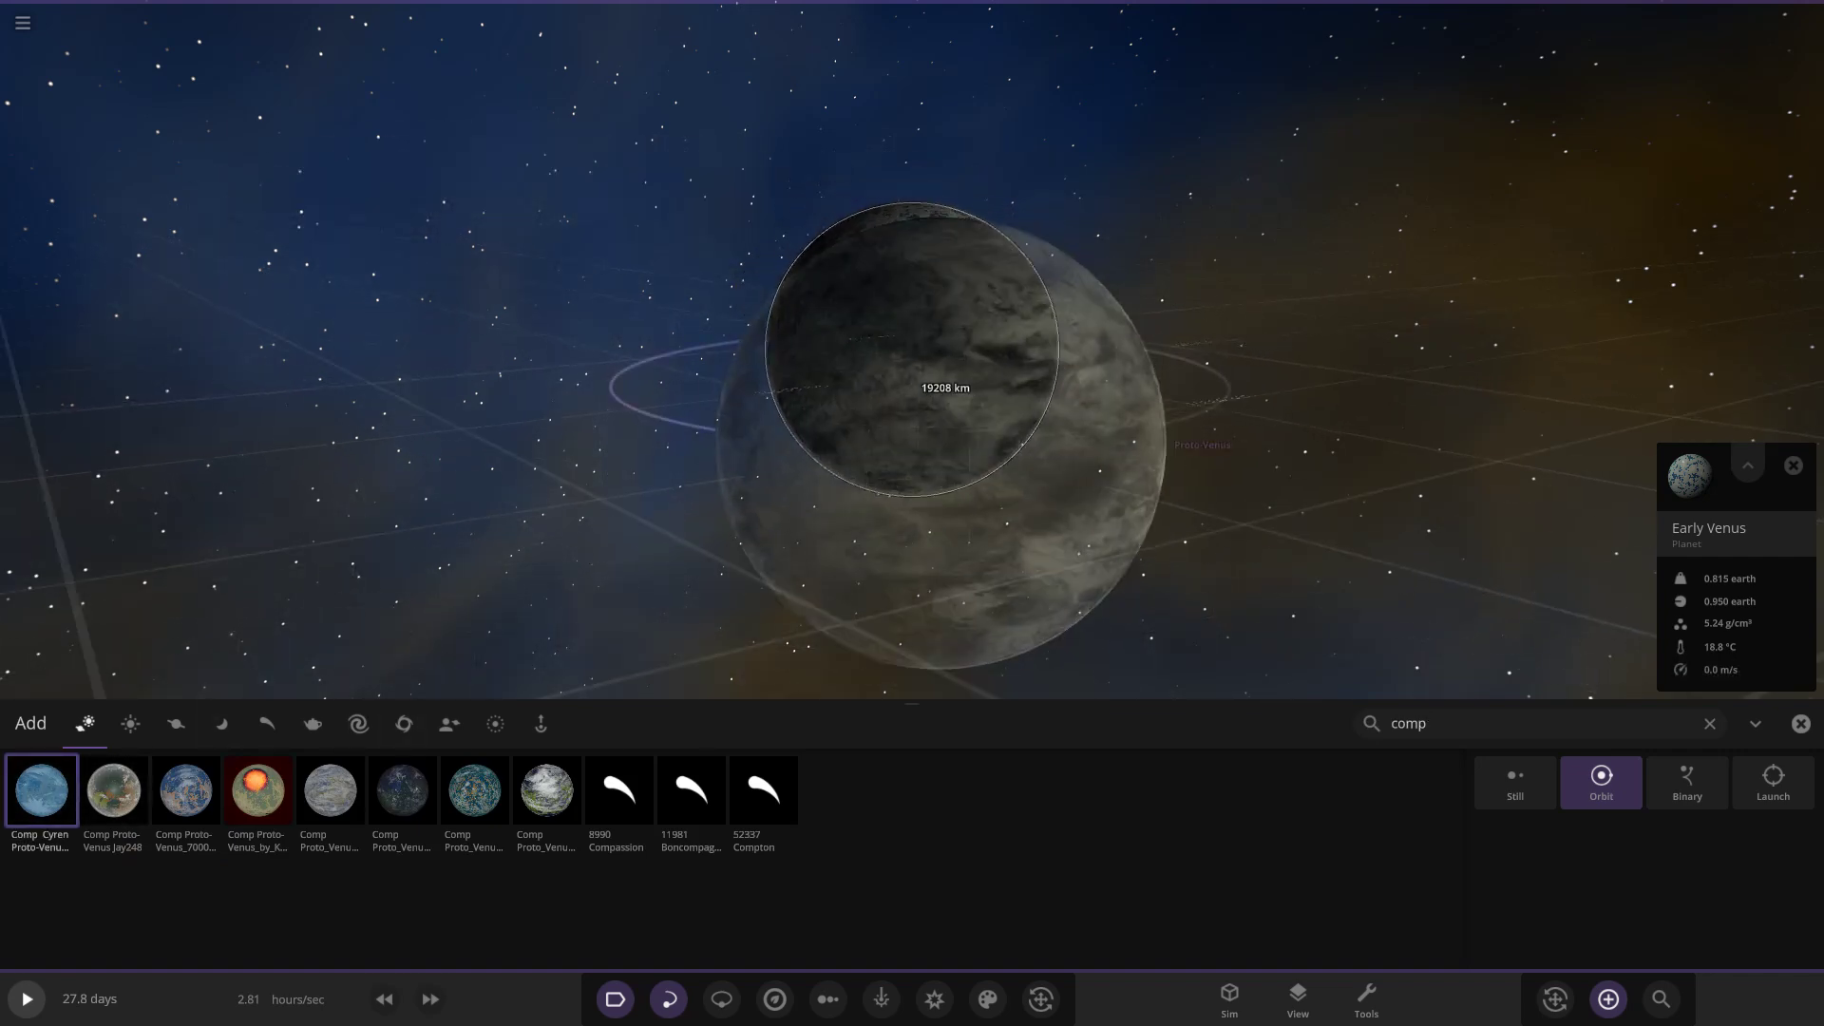
mouse_move(1145, 399)
right_down()
mouse_move(1042, 456)
mouse_move(1058, 476)
mouse_move(1163, 411)
right_up()
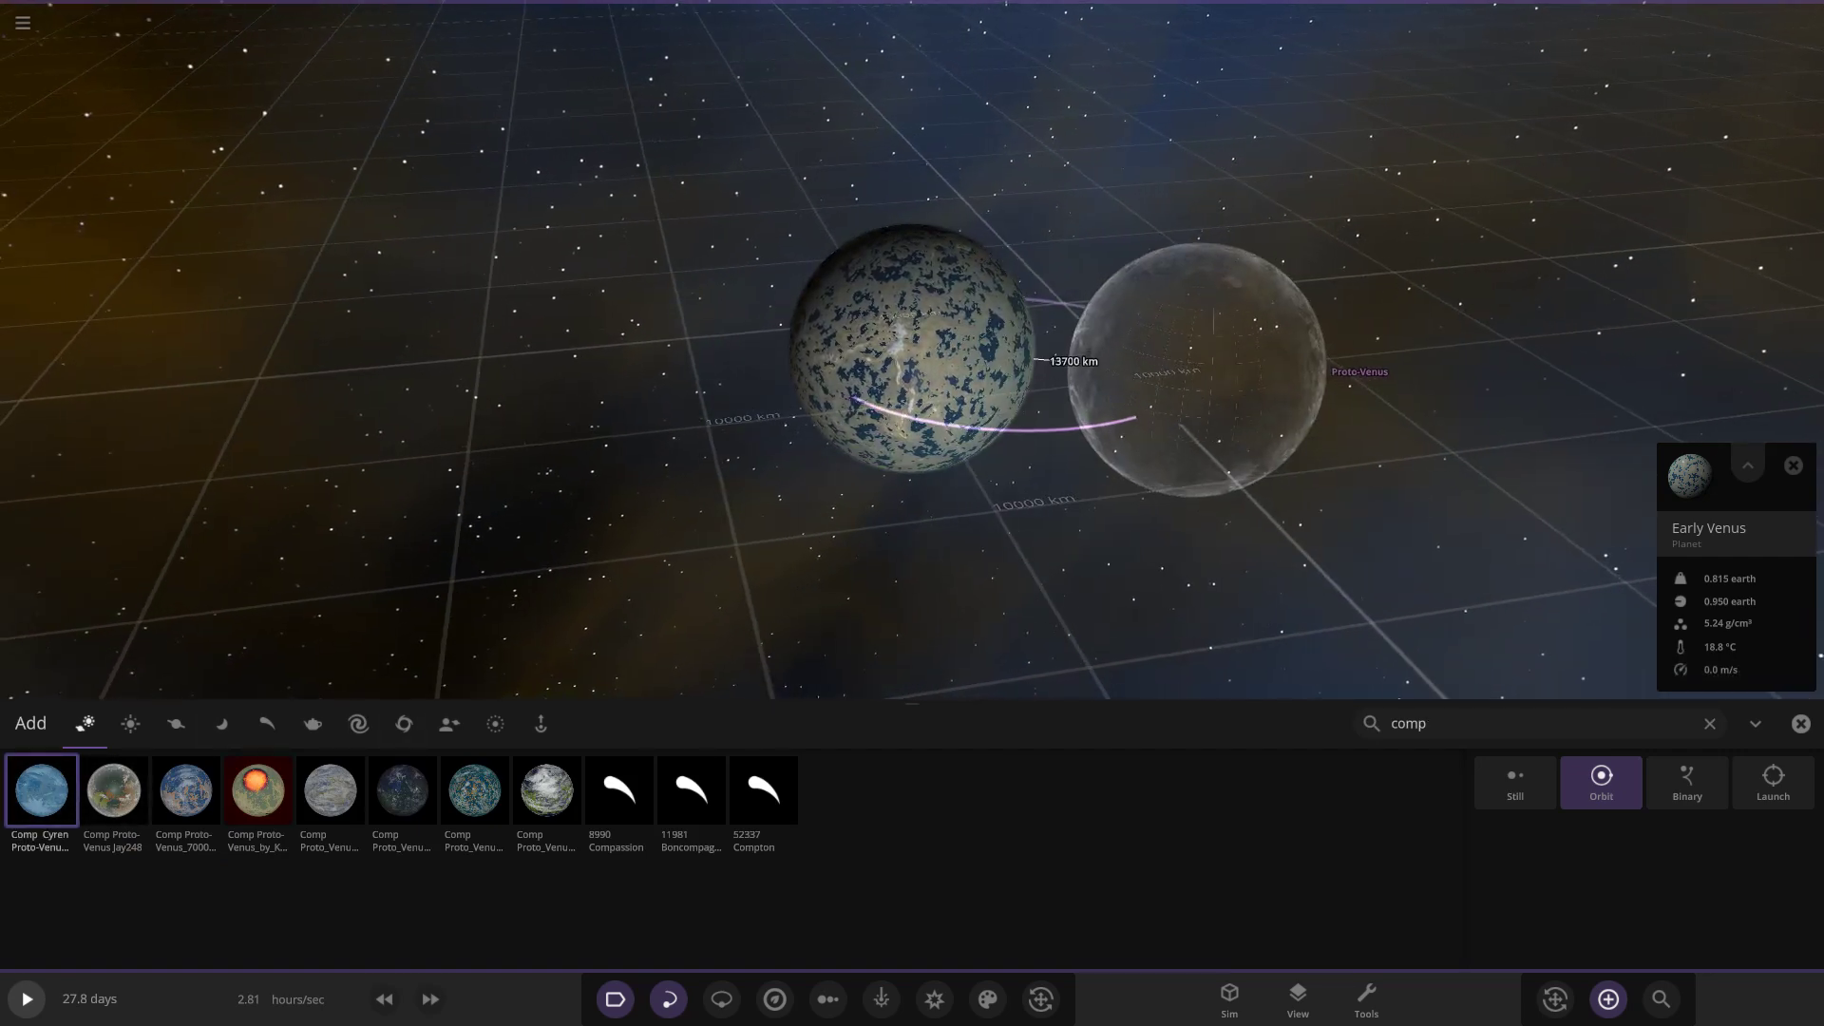
click(1197, 371)
right_drag(880, 493, 945, 521)
click(125, 771)
scroll(807, 517, down, 4)
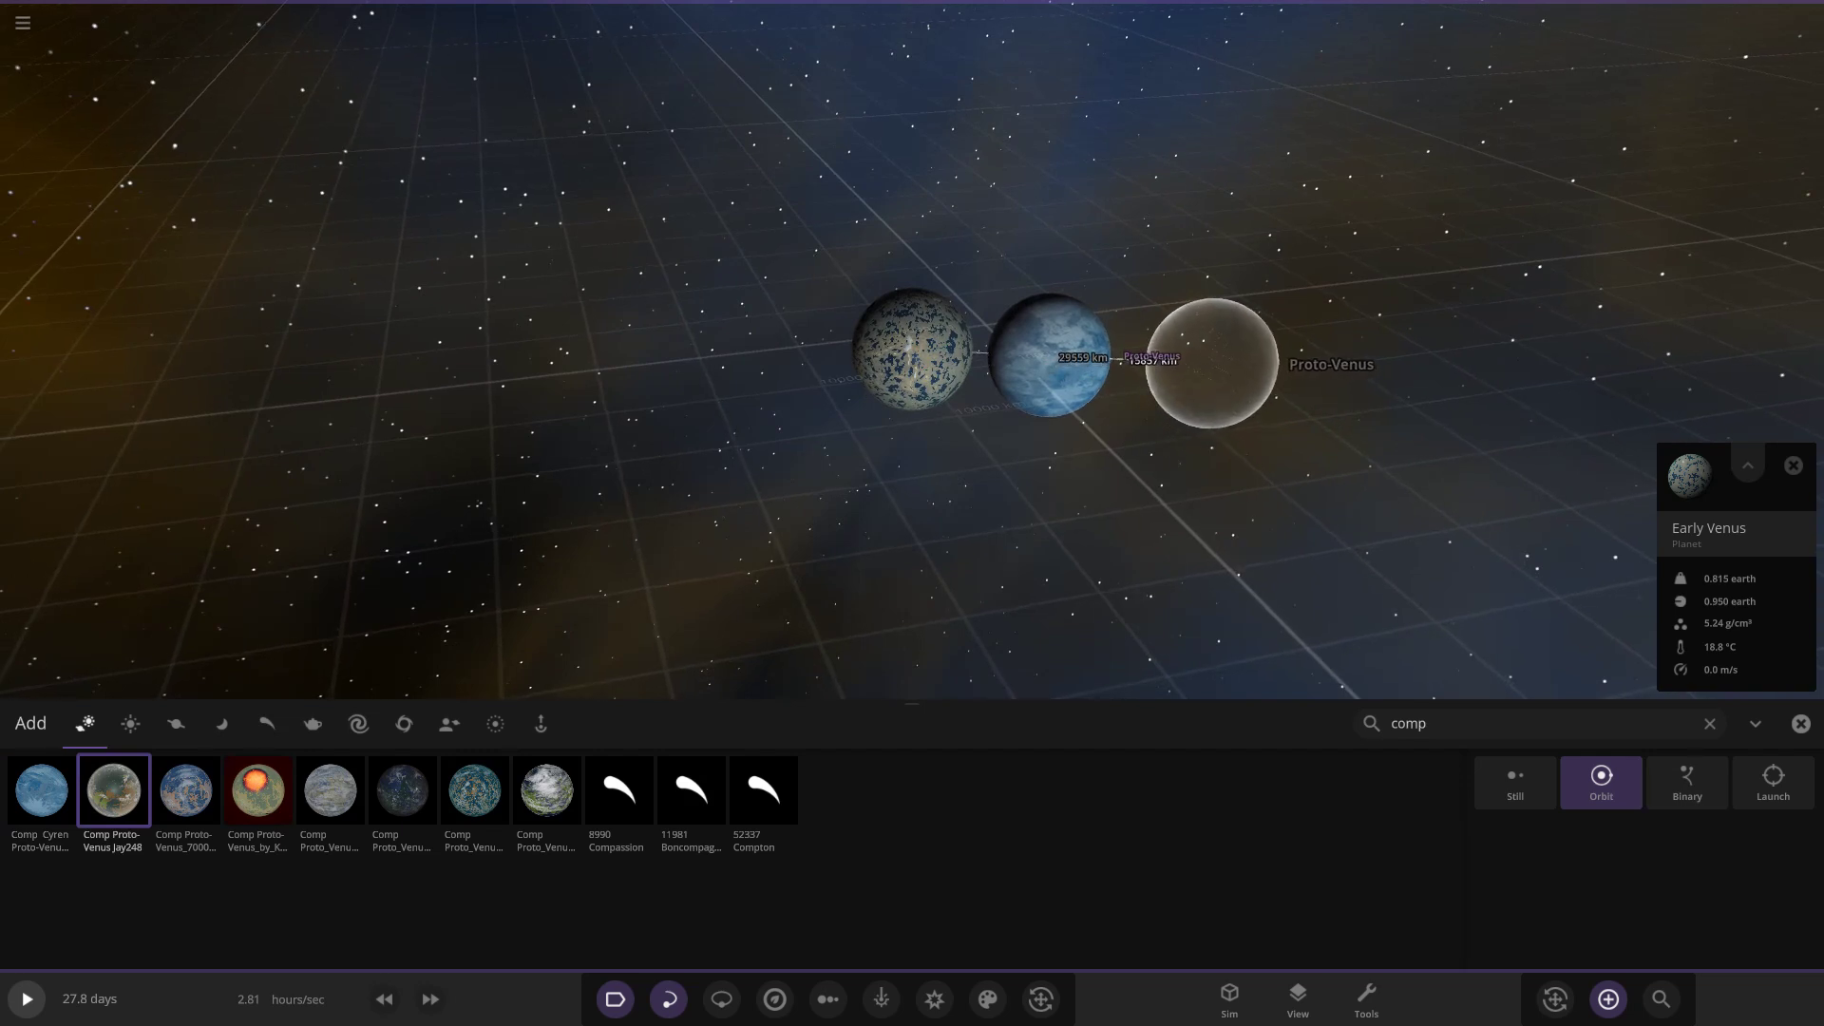
click(1211, 363)
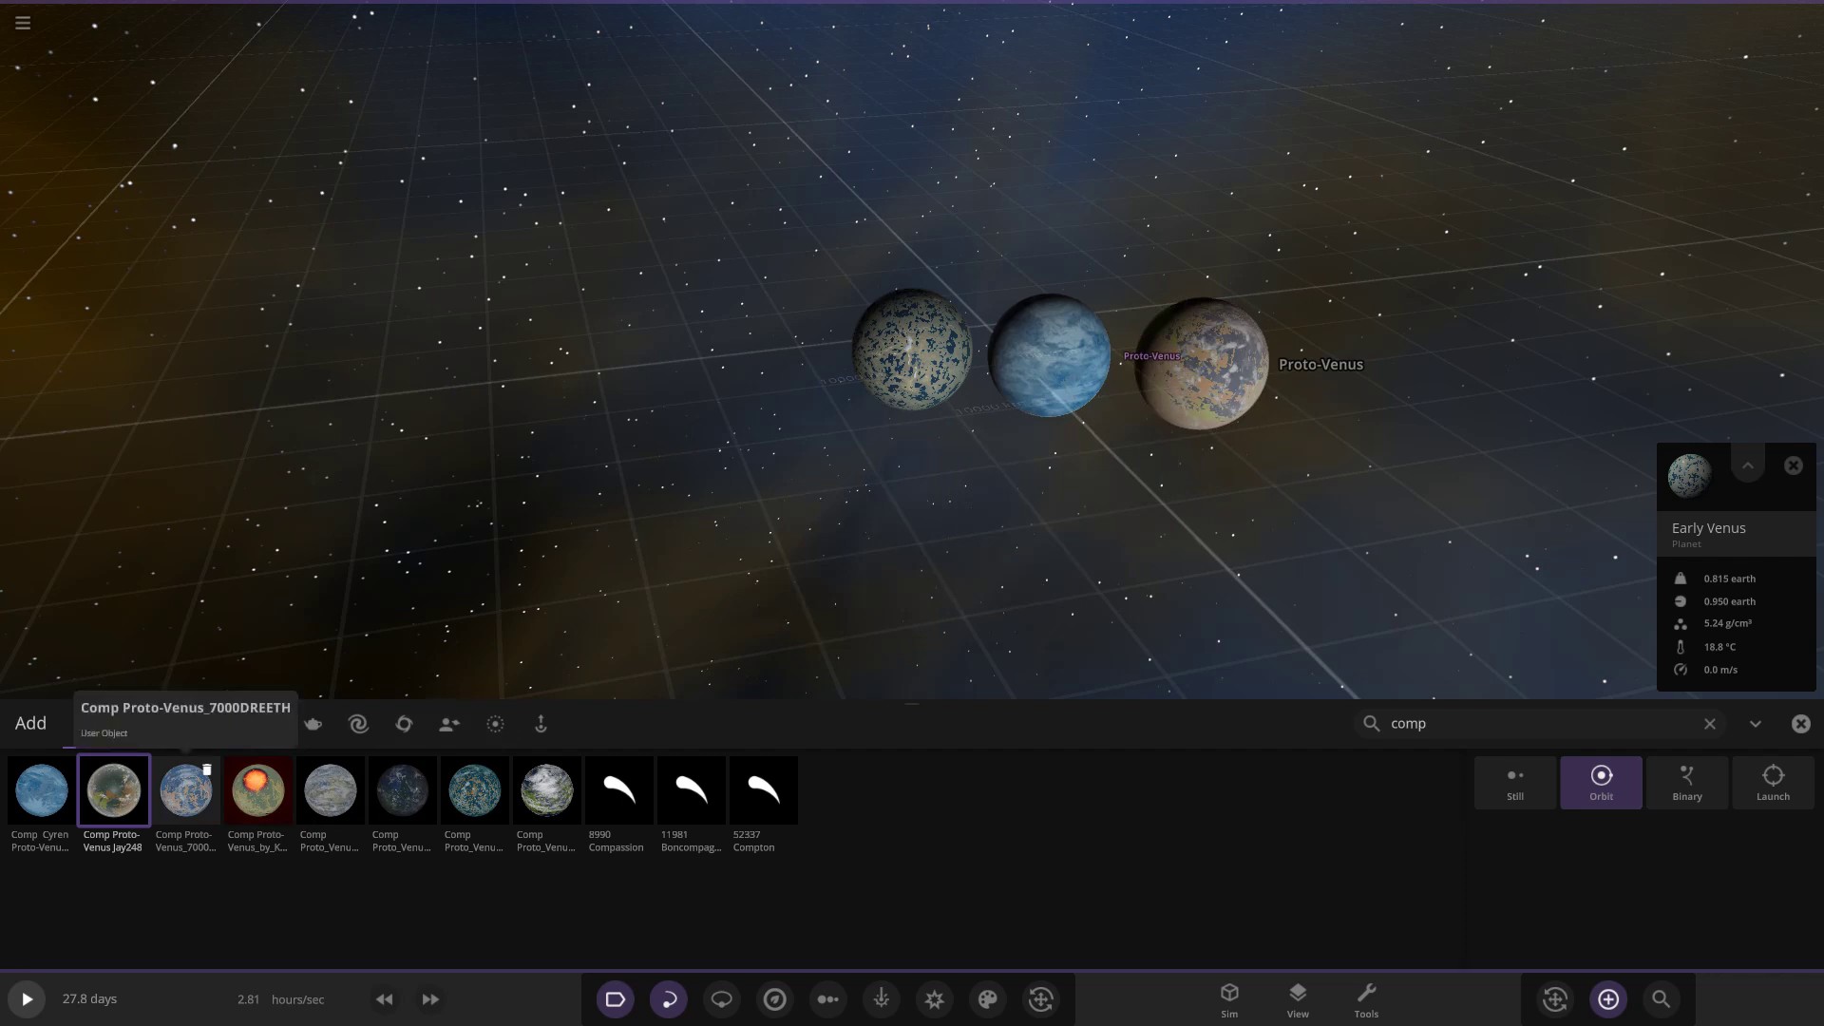
Place the third and fourth Proto-Venus entries at the far end of the planet row.
click(186, 791)
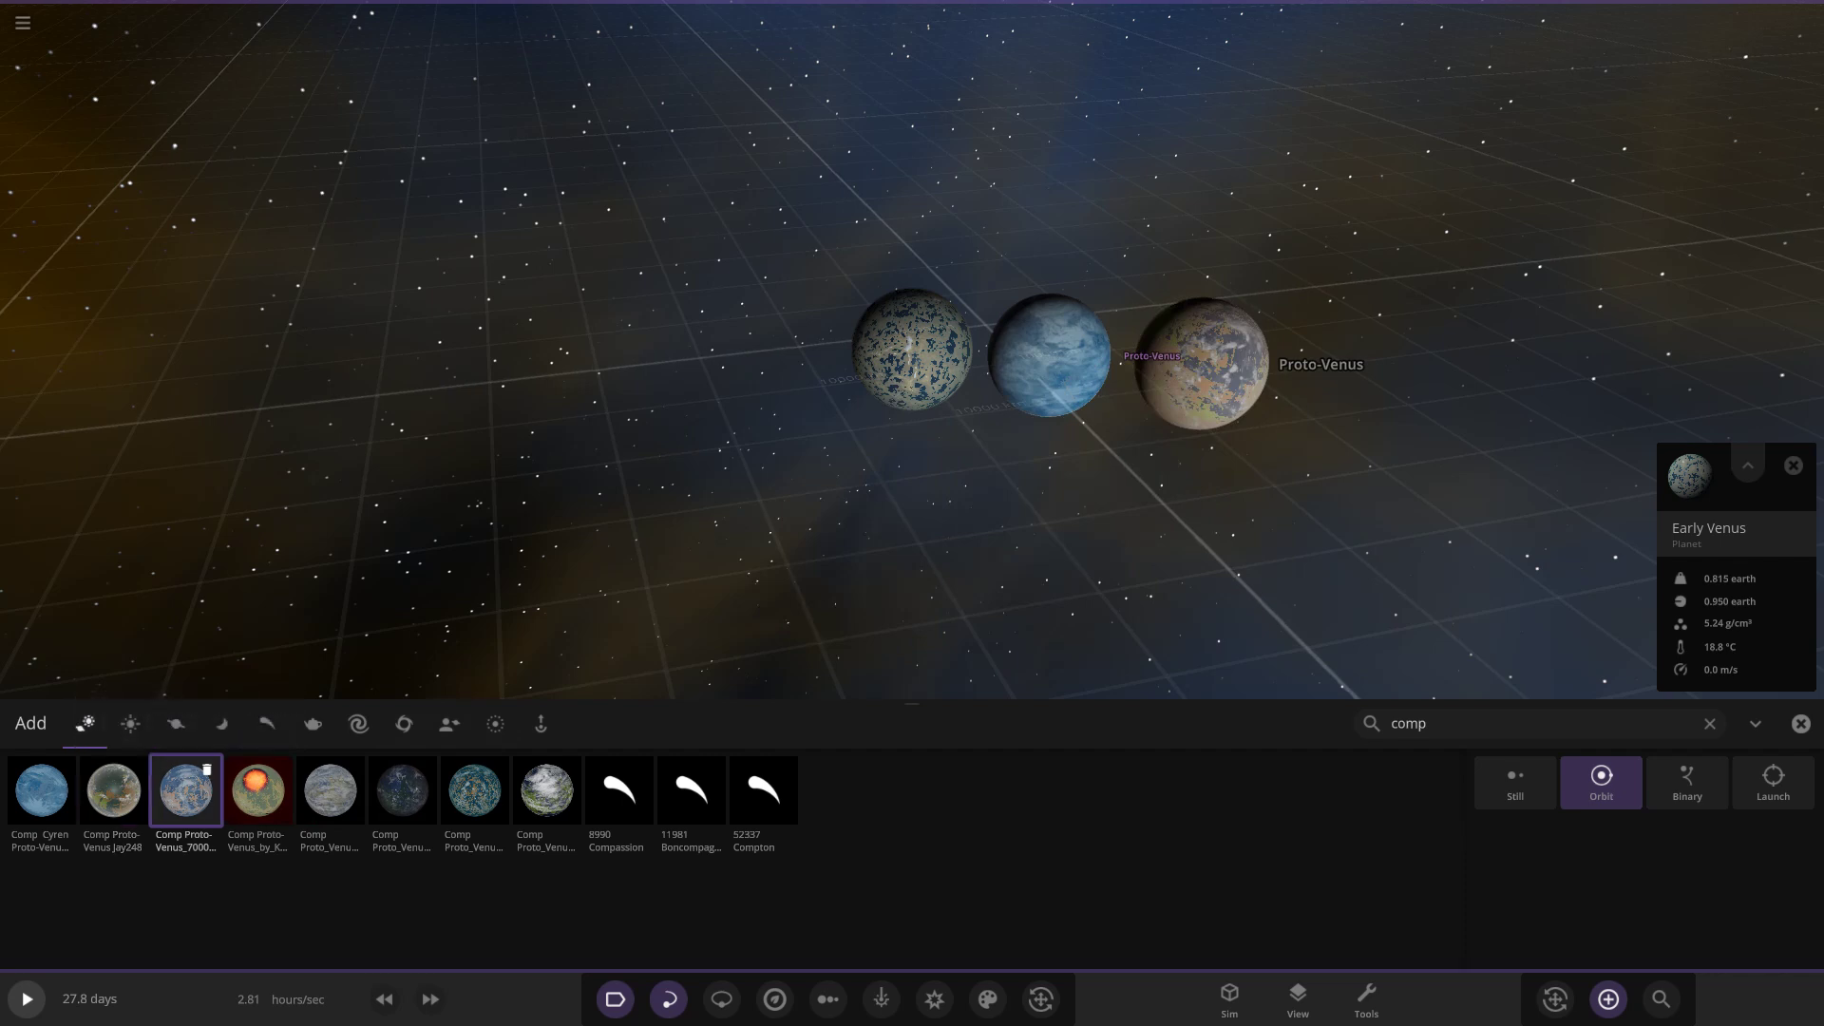
click(1363, 378)
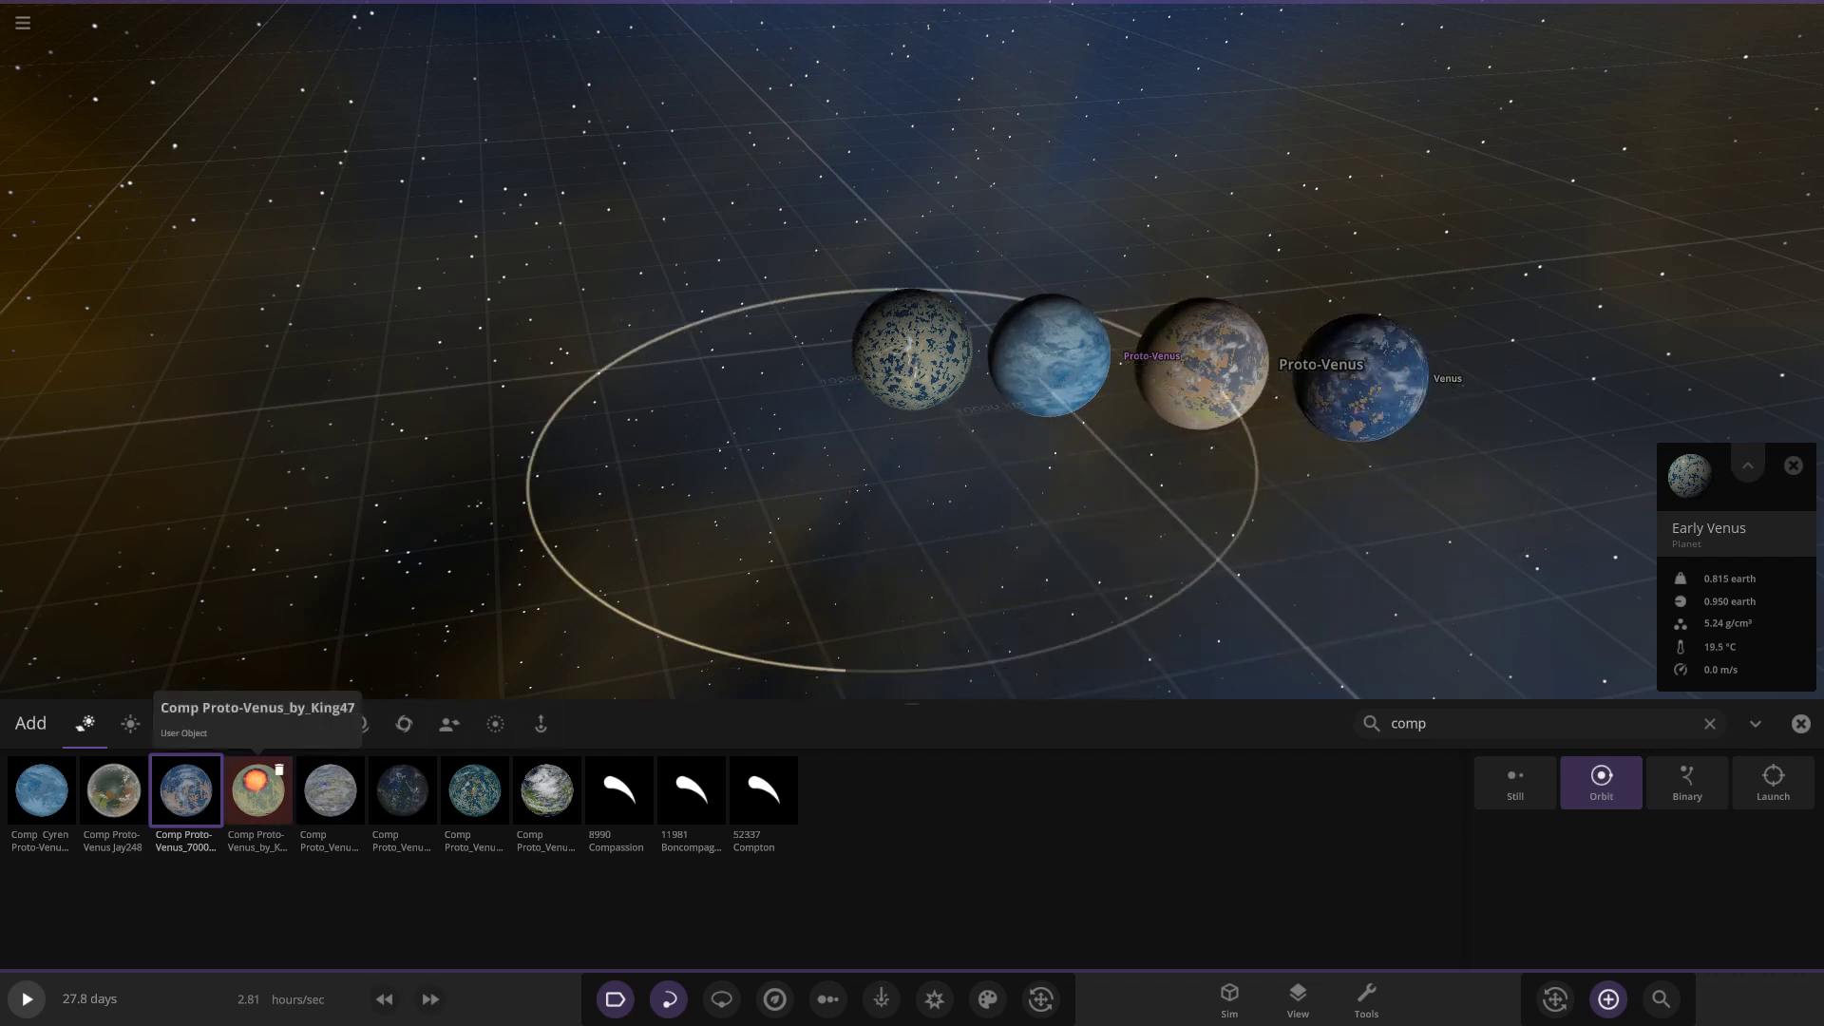
click(258, 791)
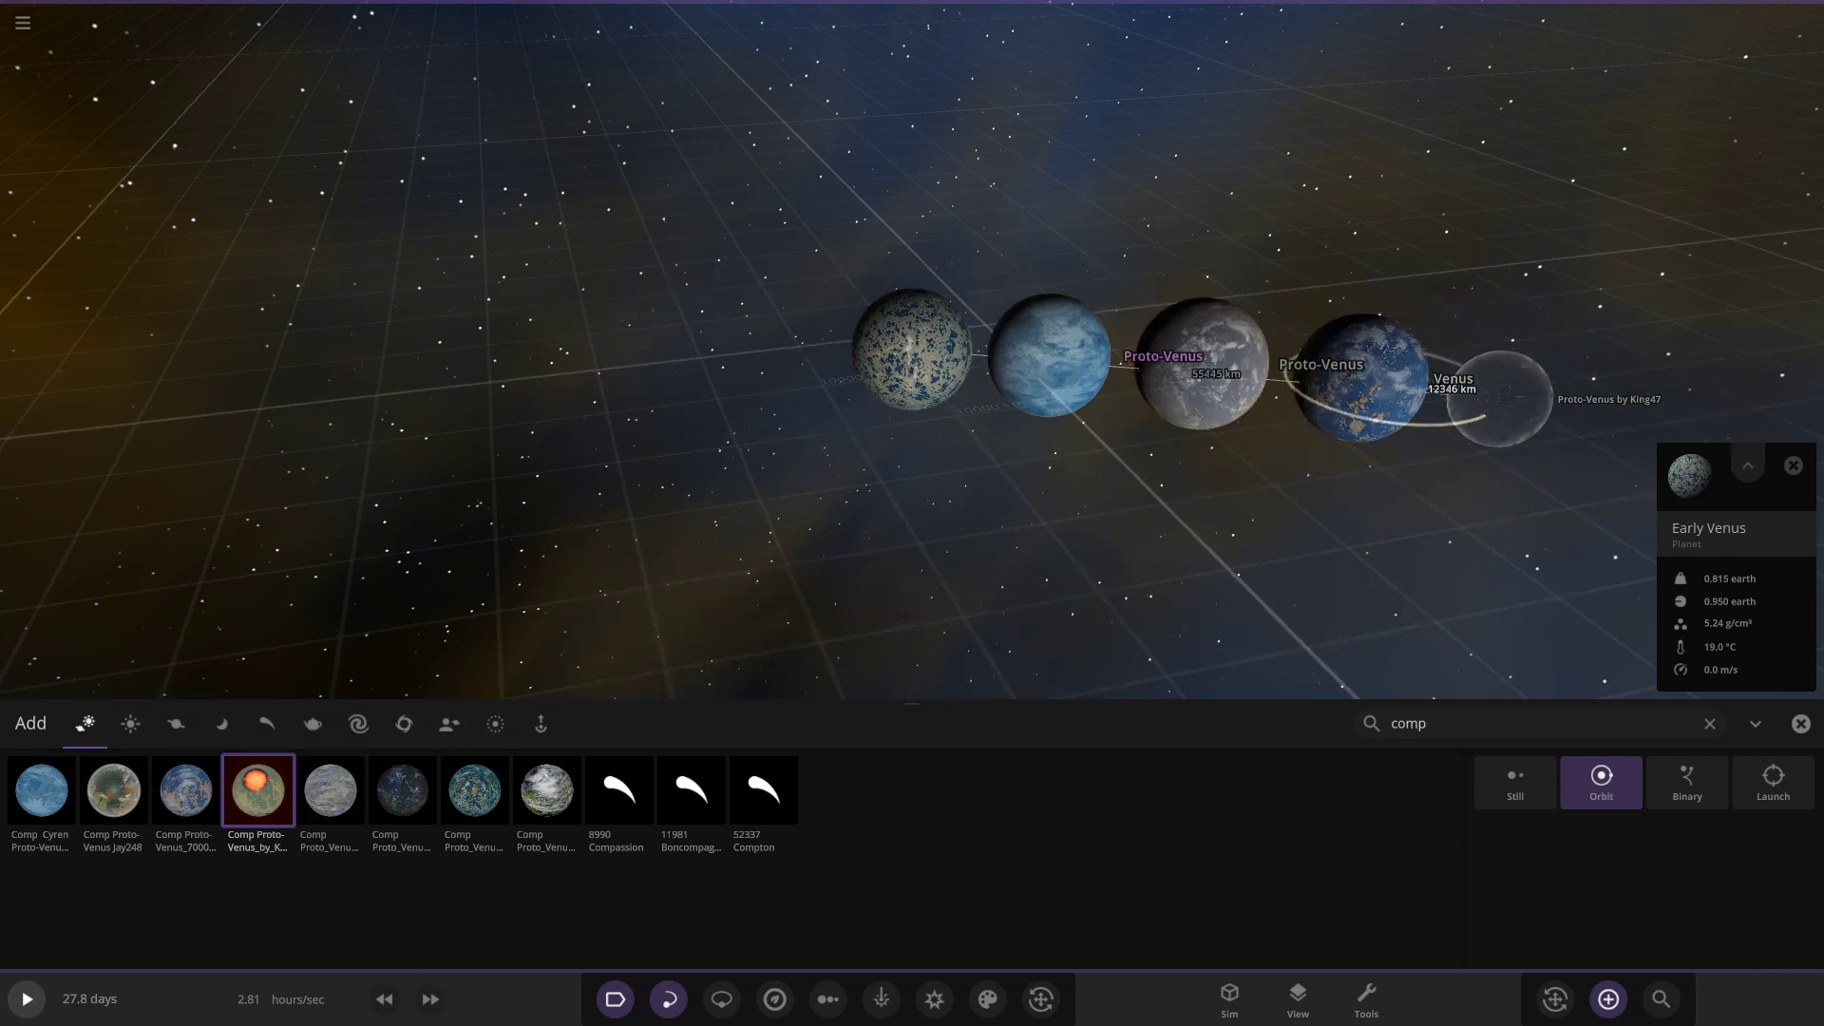
click(1502, 392)
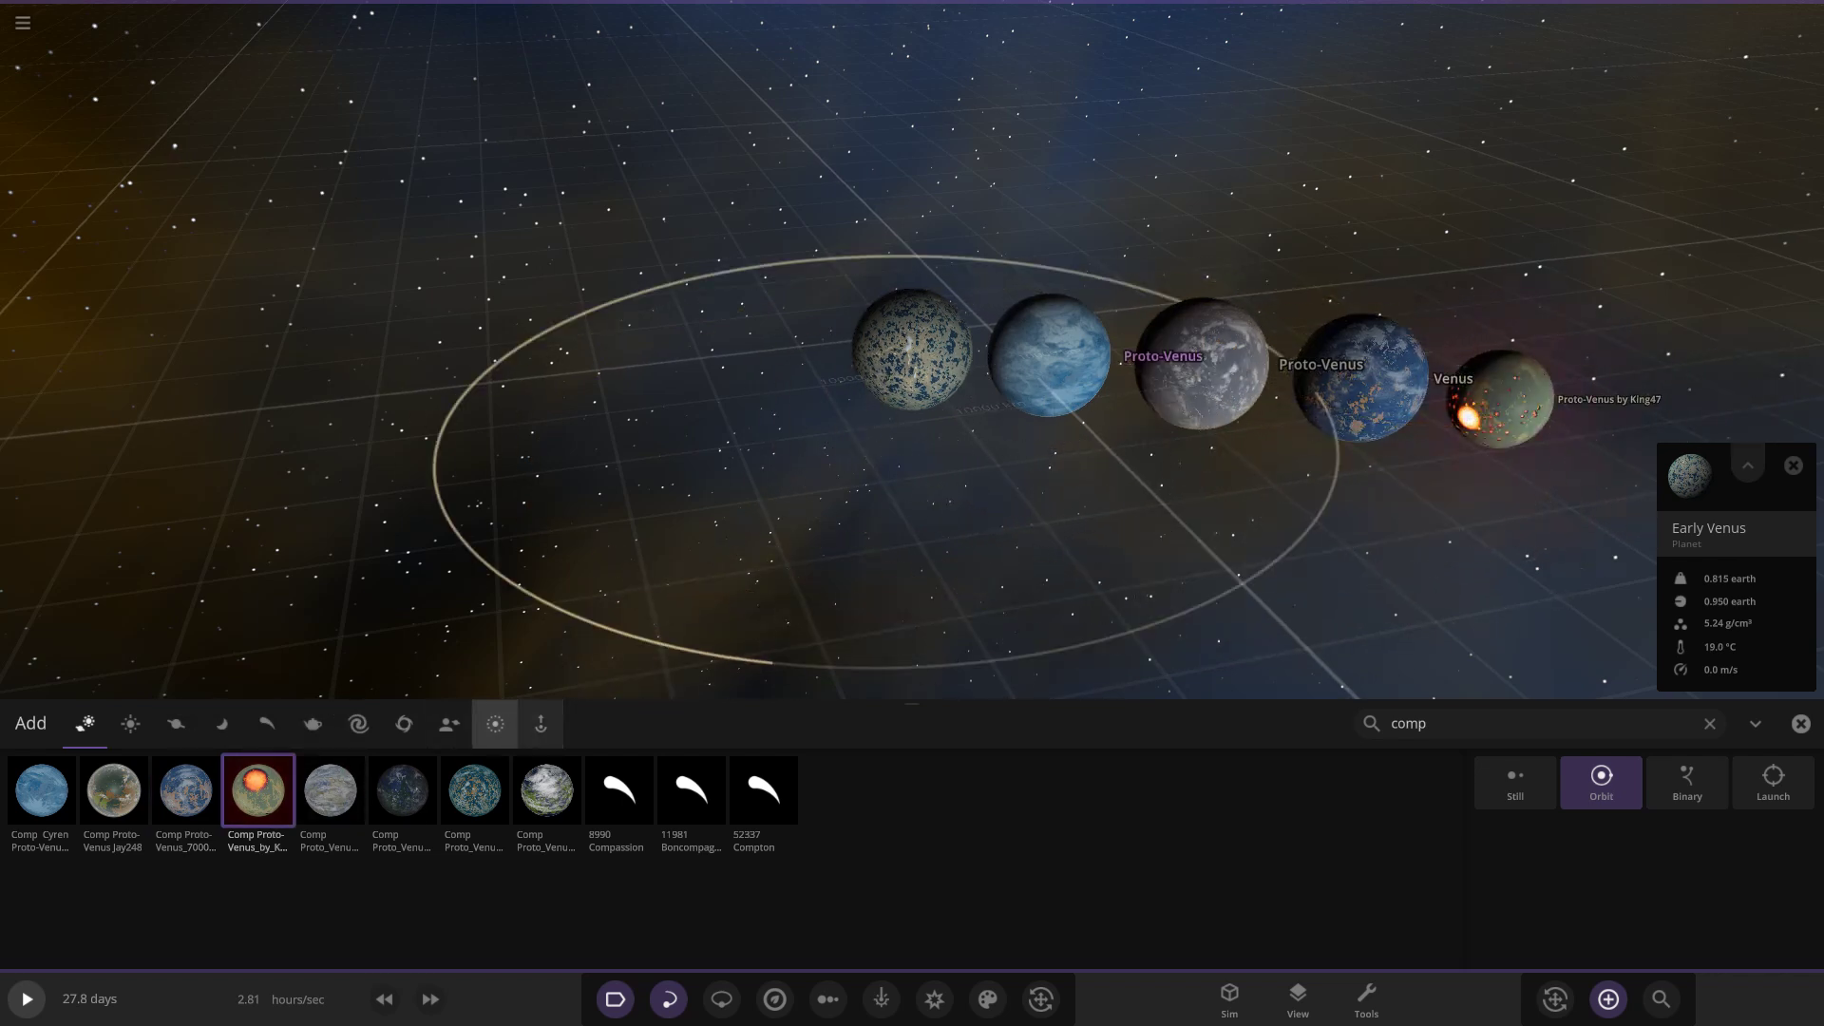
Extend the planet row with the fifth and sixth Proto-Venus entries, the grey and the dark blue one.
click(330, 791)
scroll(1294, 390, down, 3)
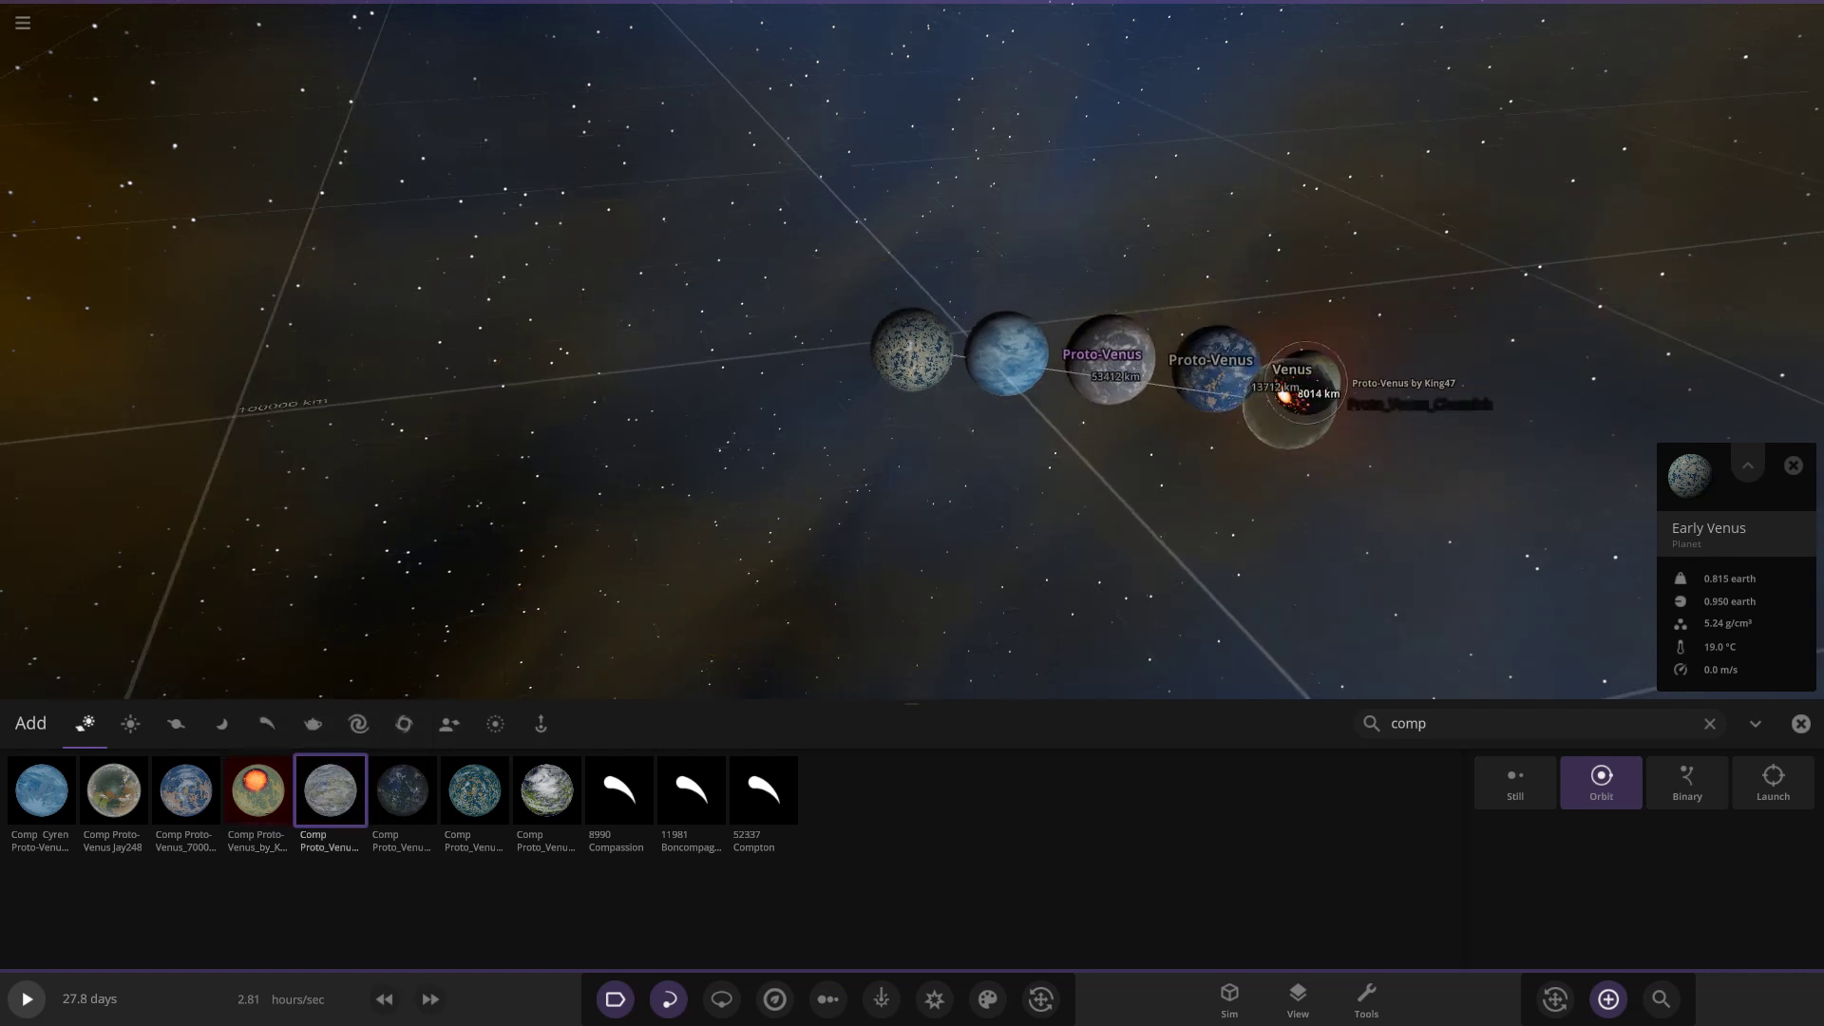
click(1400, 390)
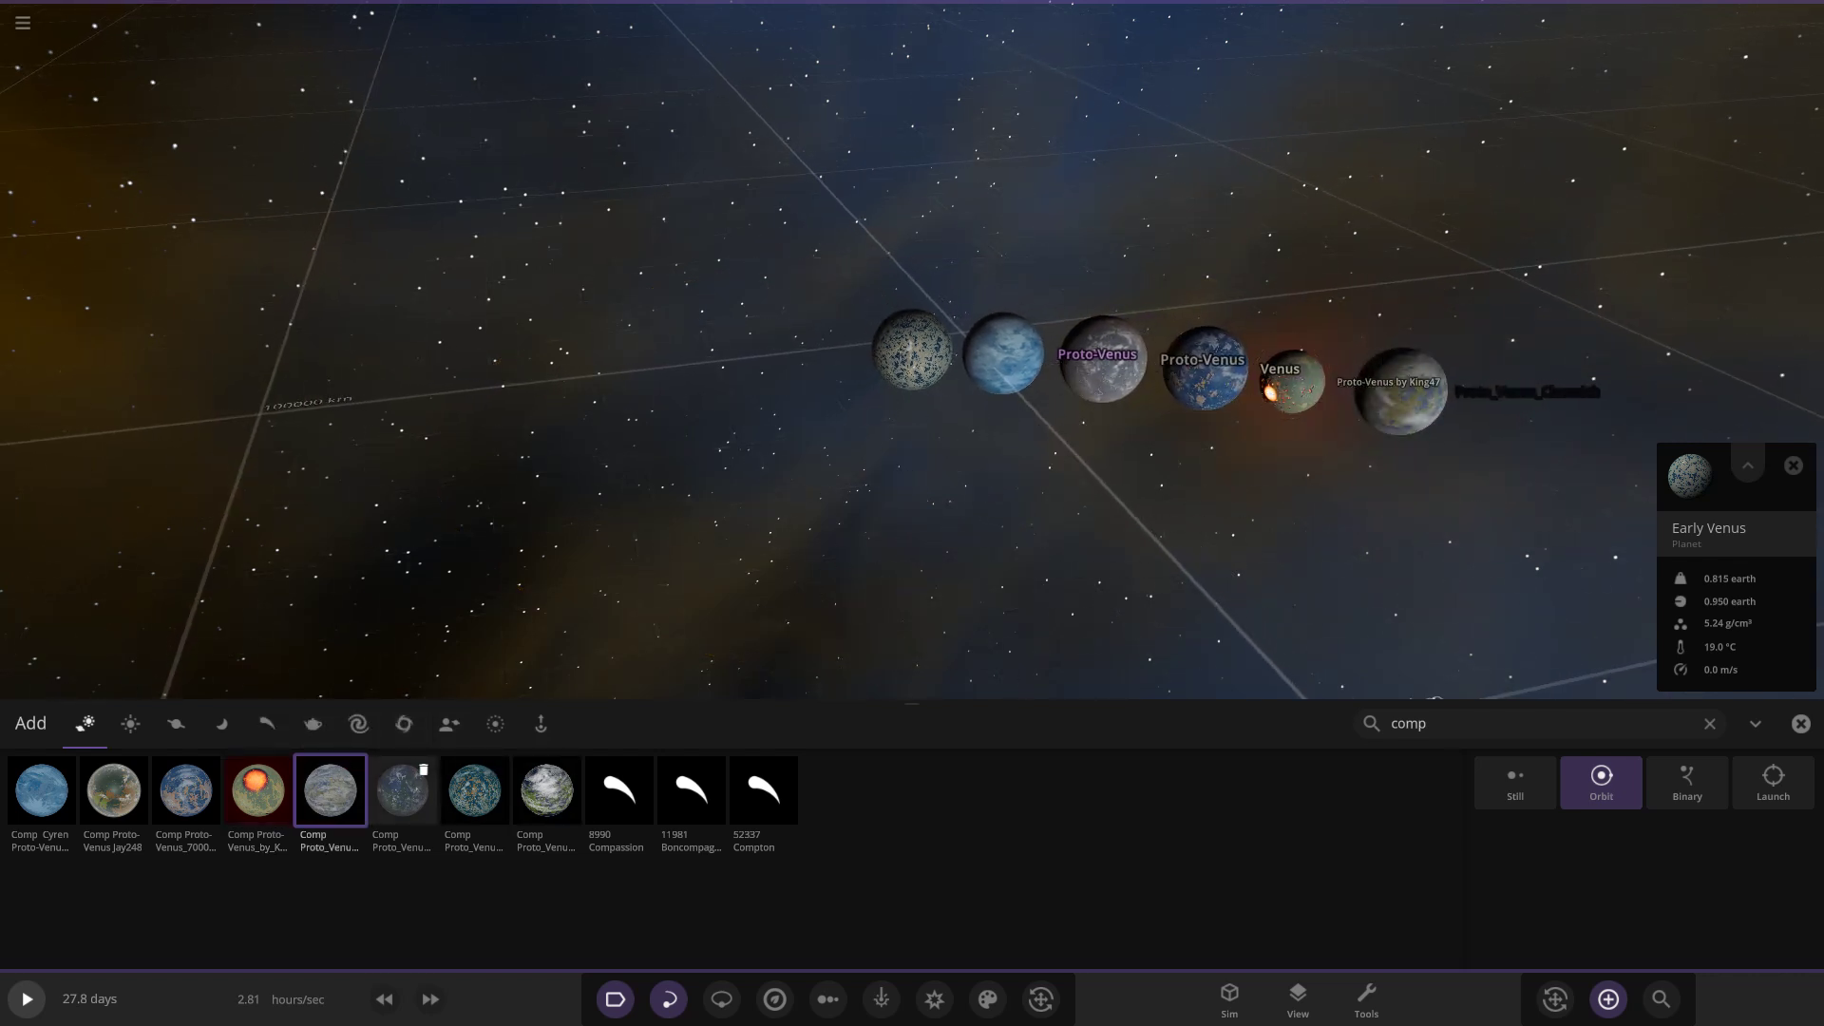
click(402, 790)
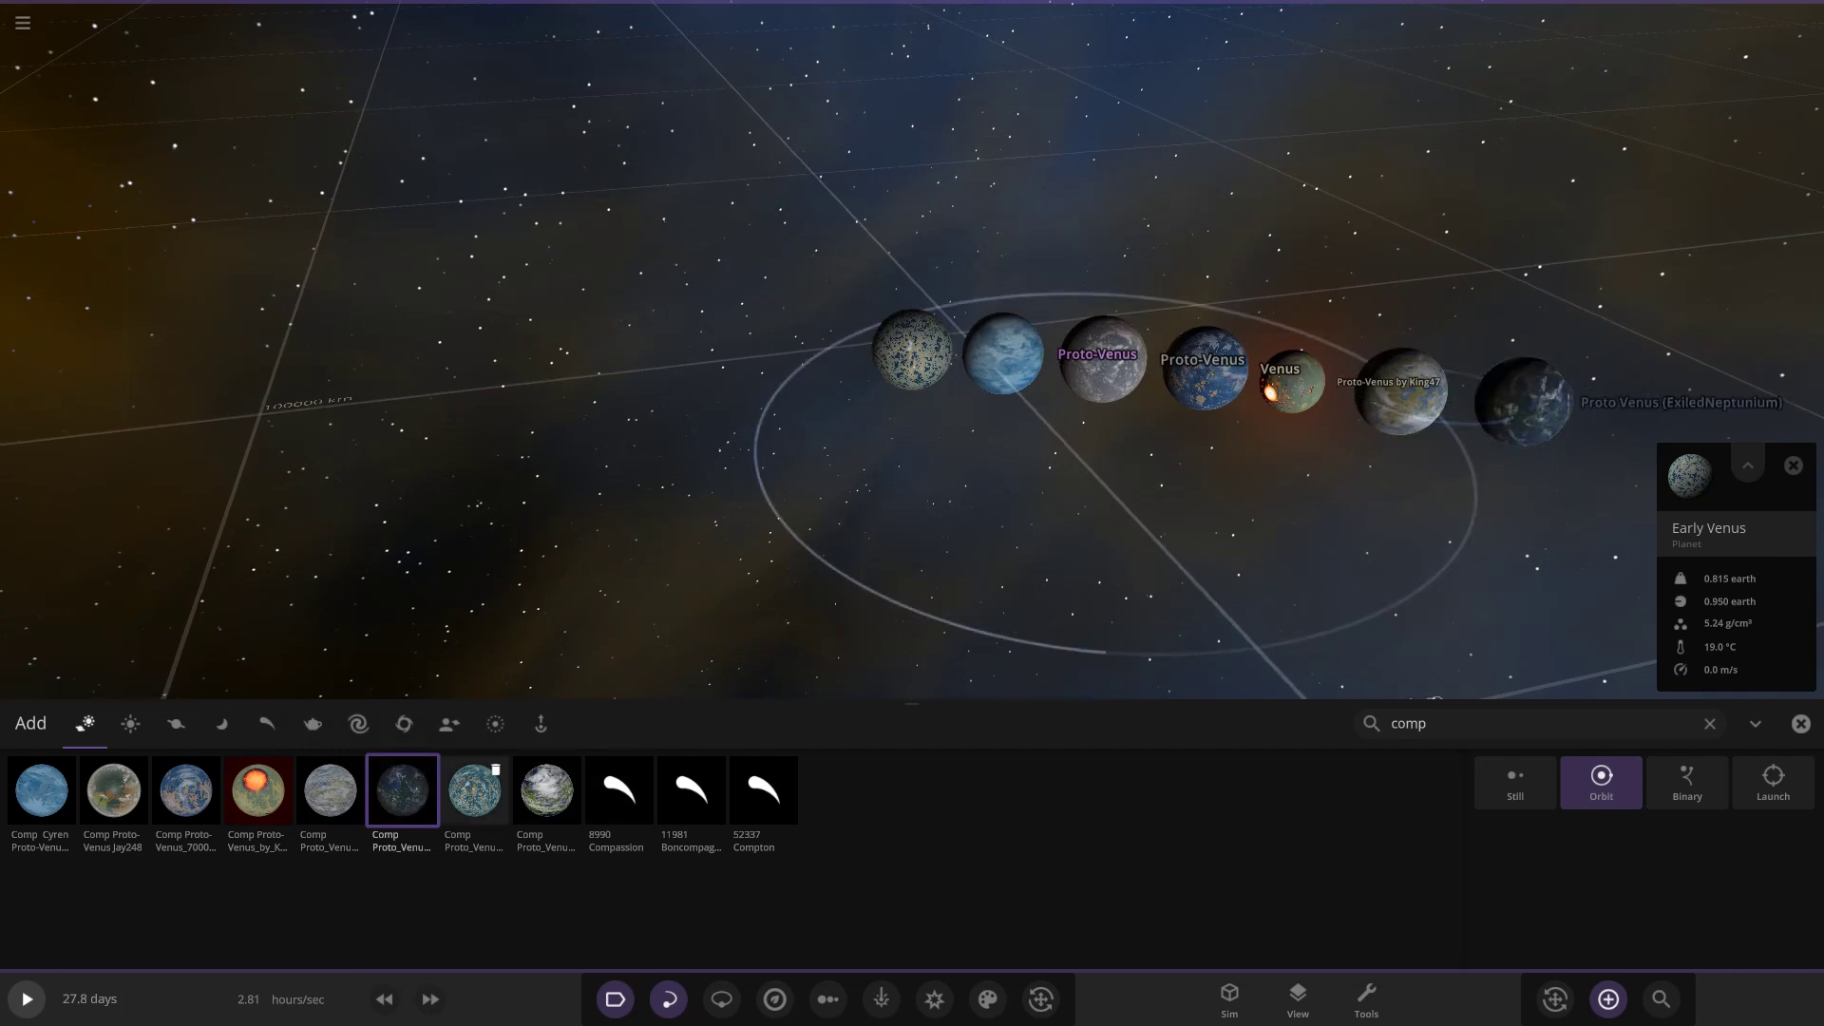
Complete the row with the seventh and eighth Proto-Venus entries and finish adding objects.
click(475, 790)
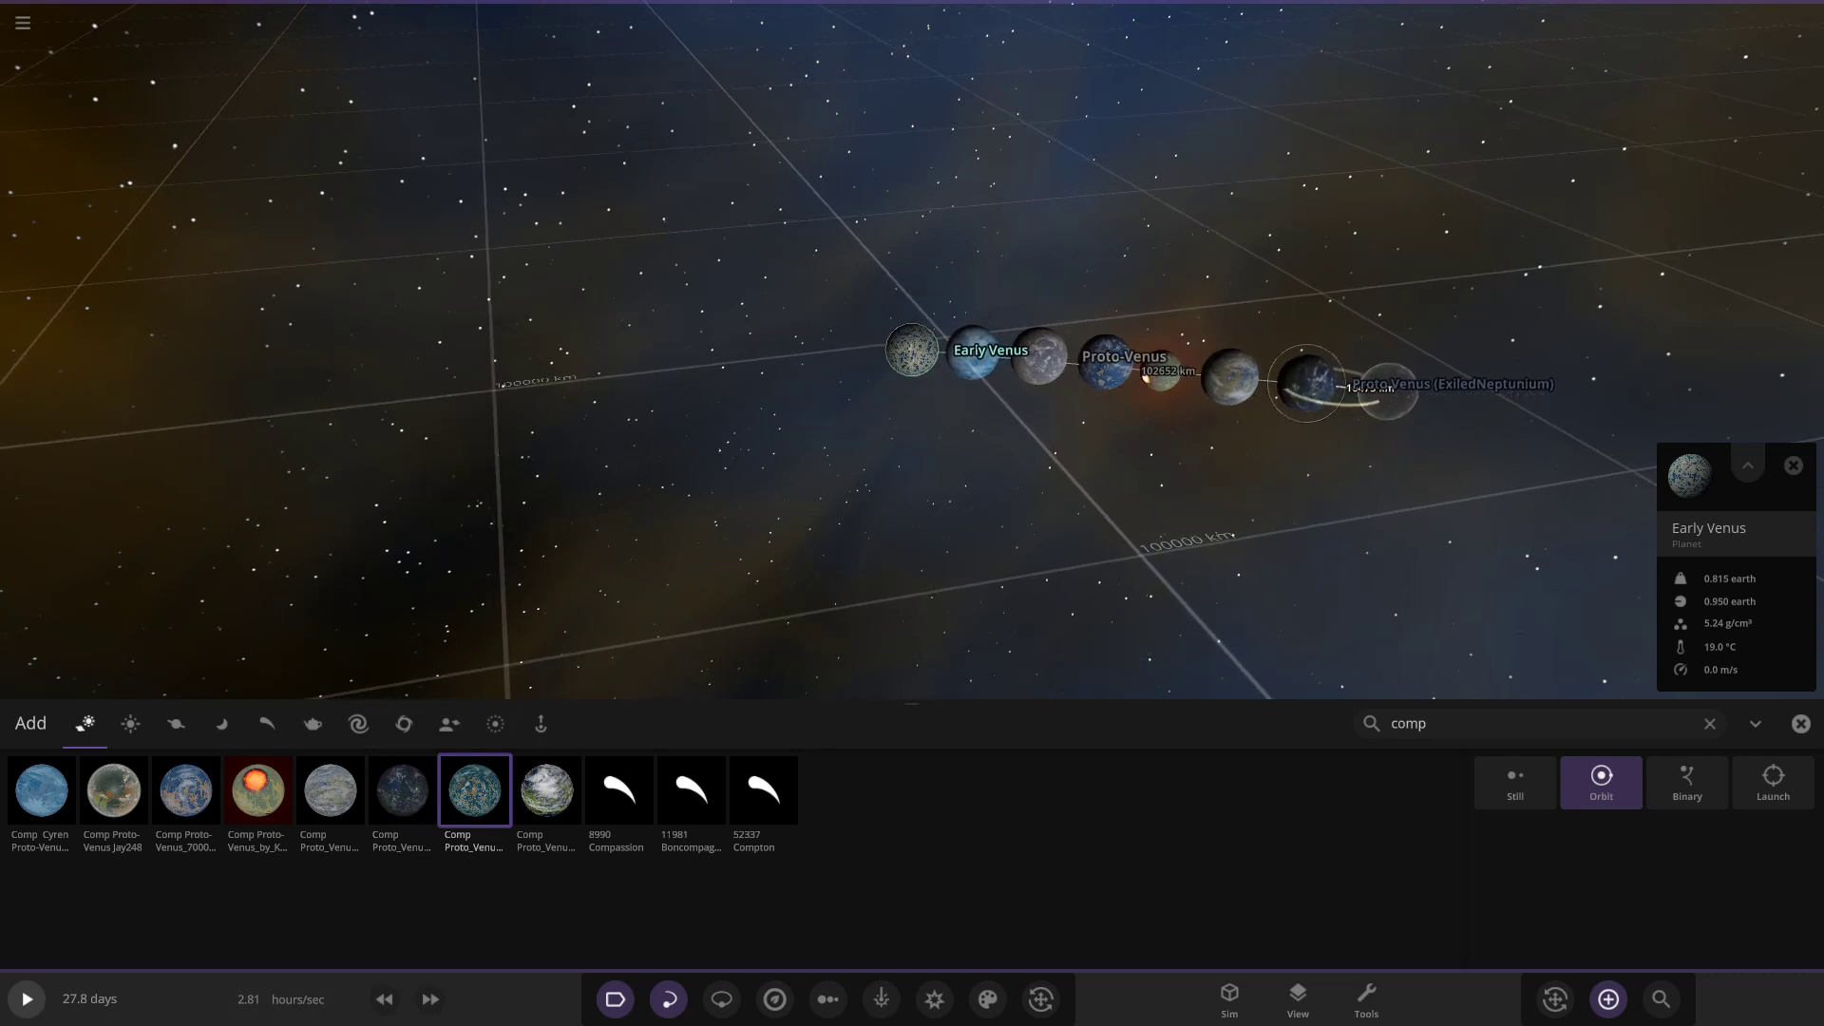
click(1387, 392)
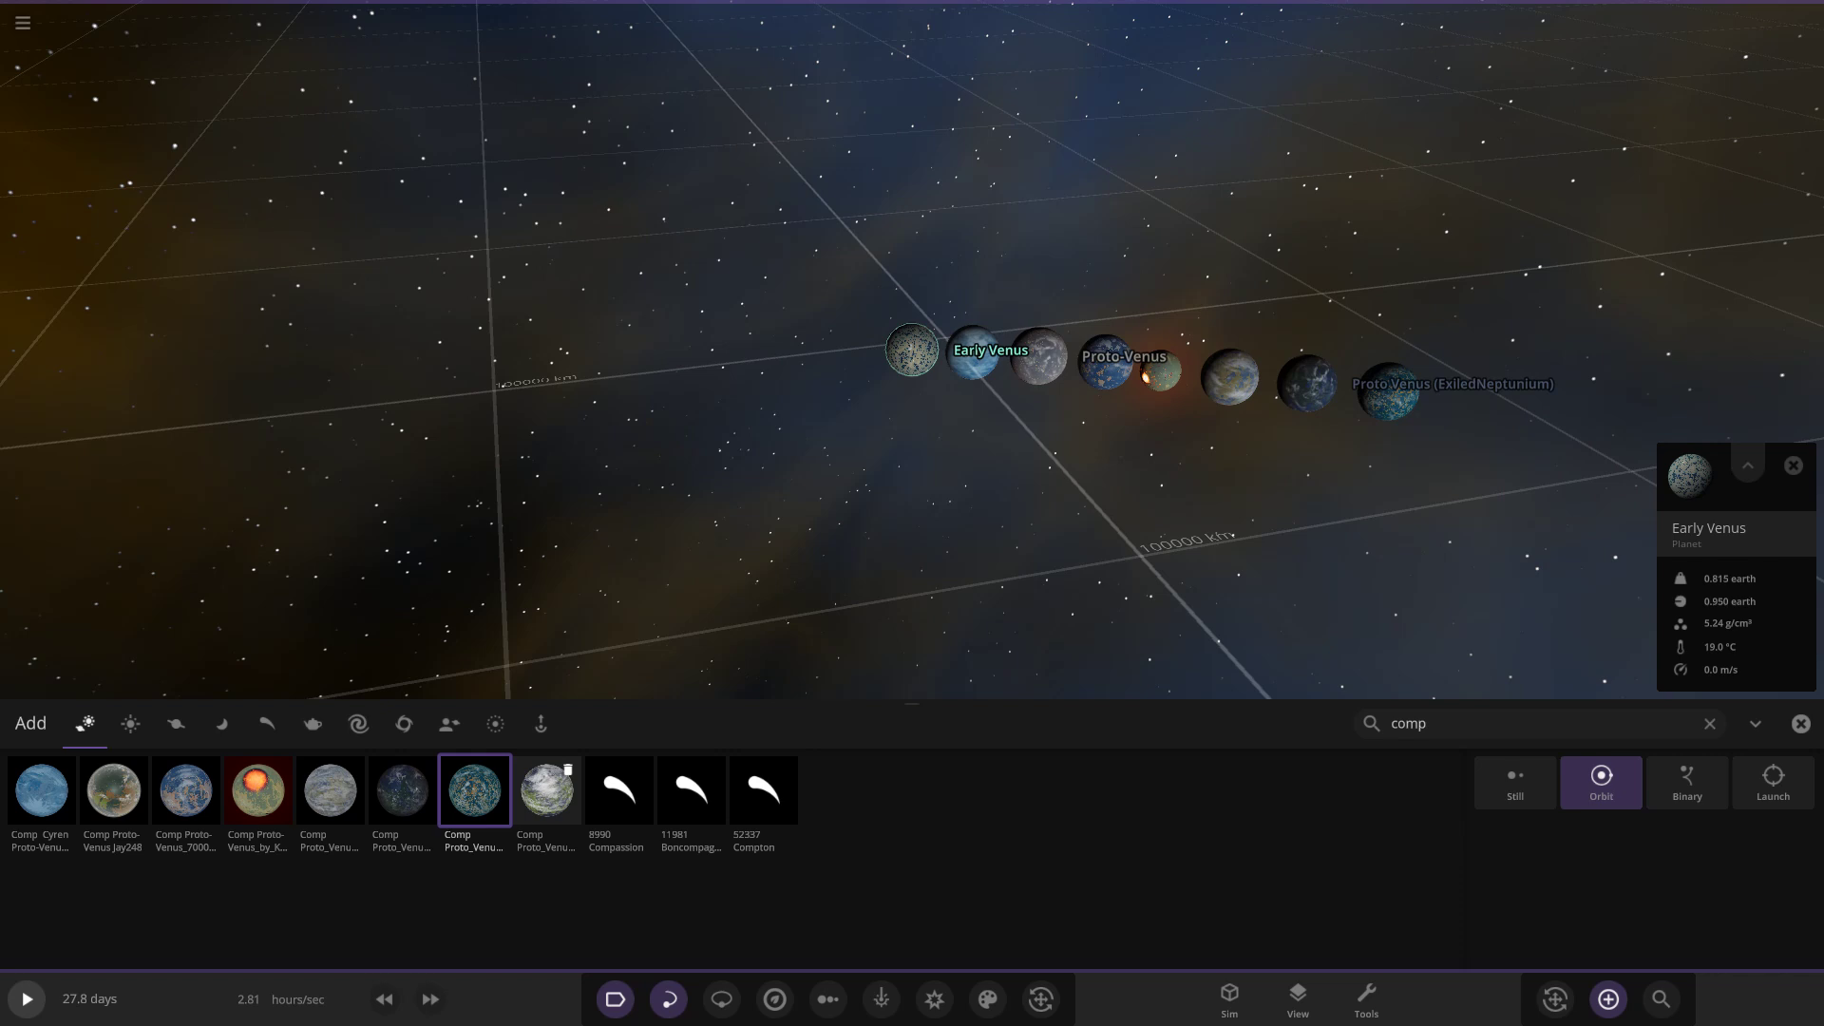
click(547, 791)
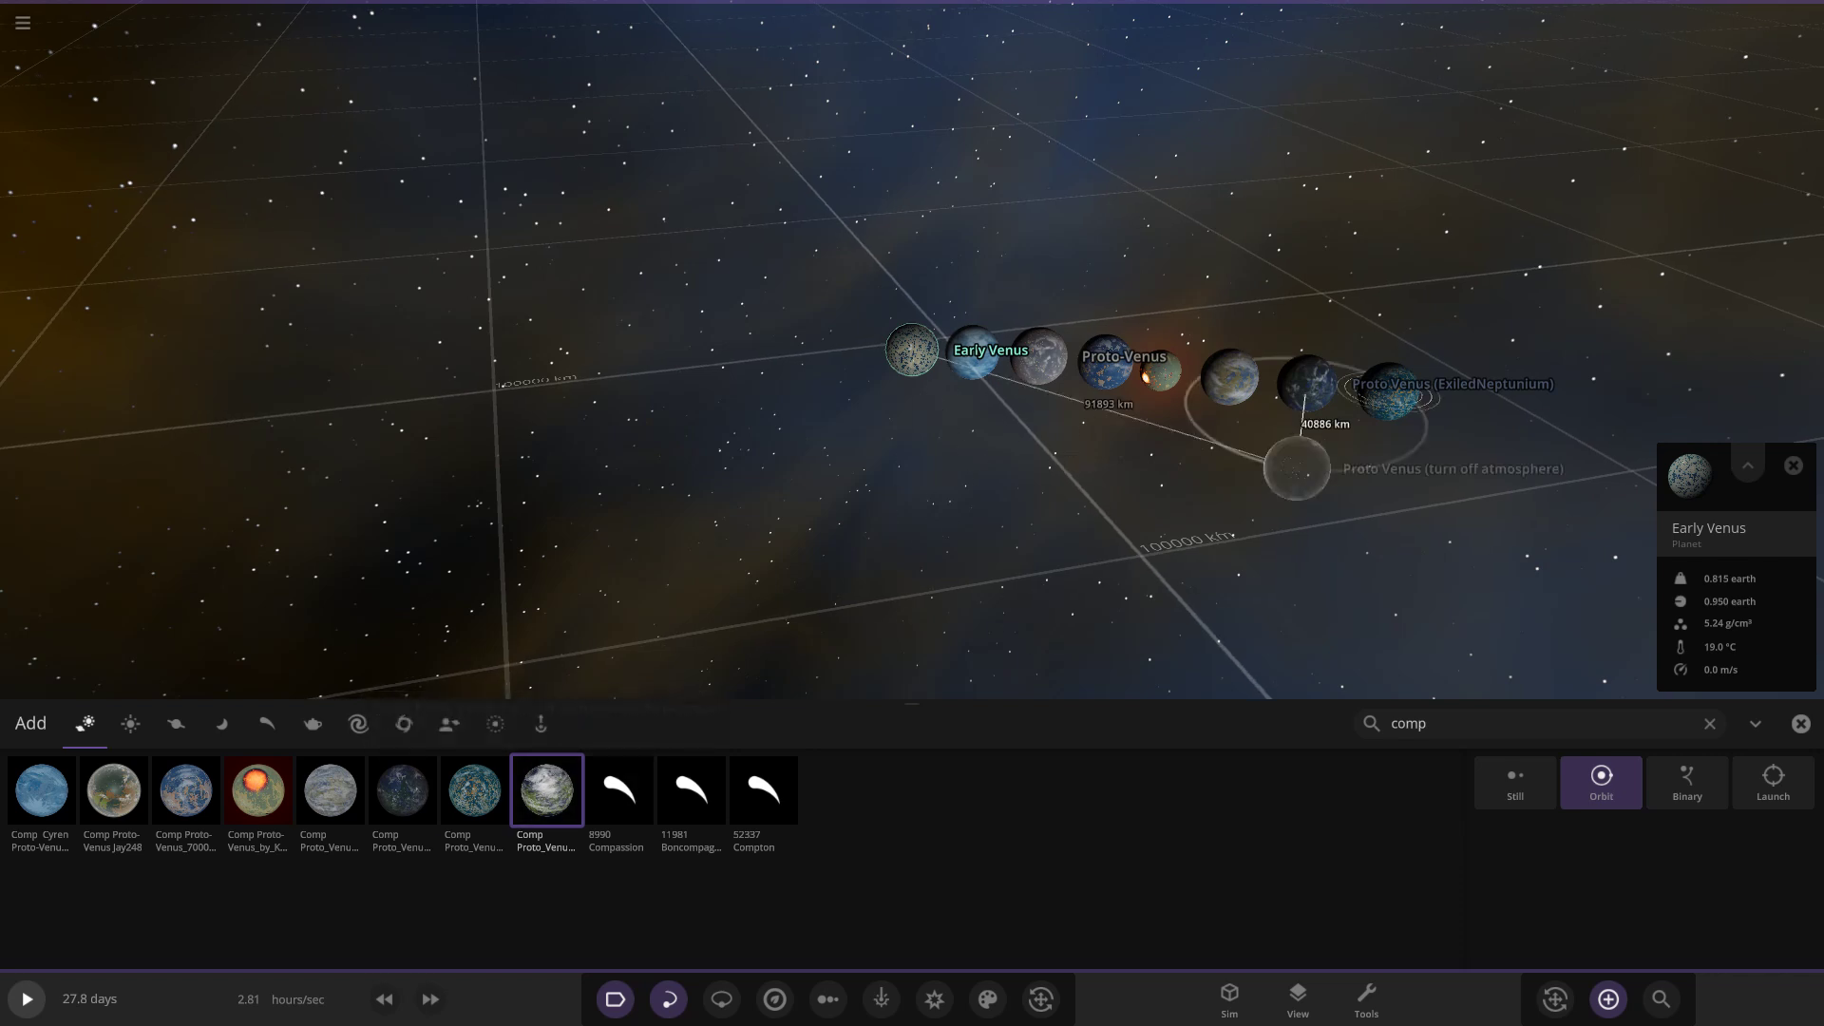
click(1477, 407)
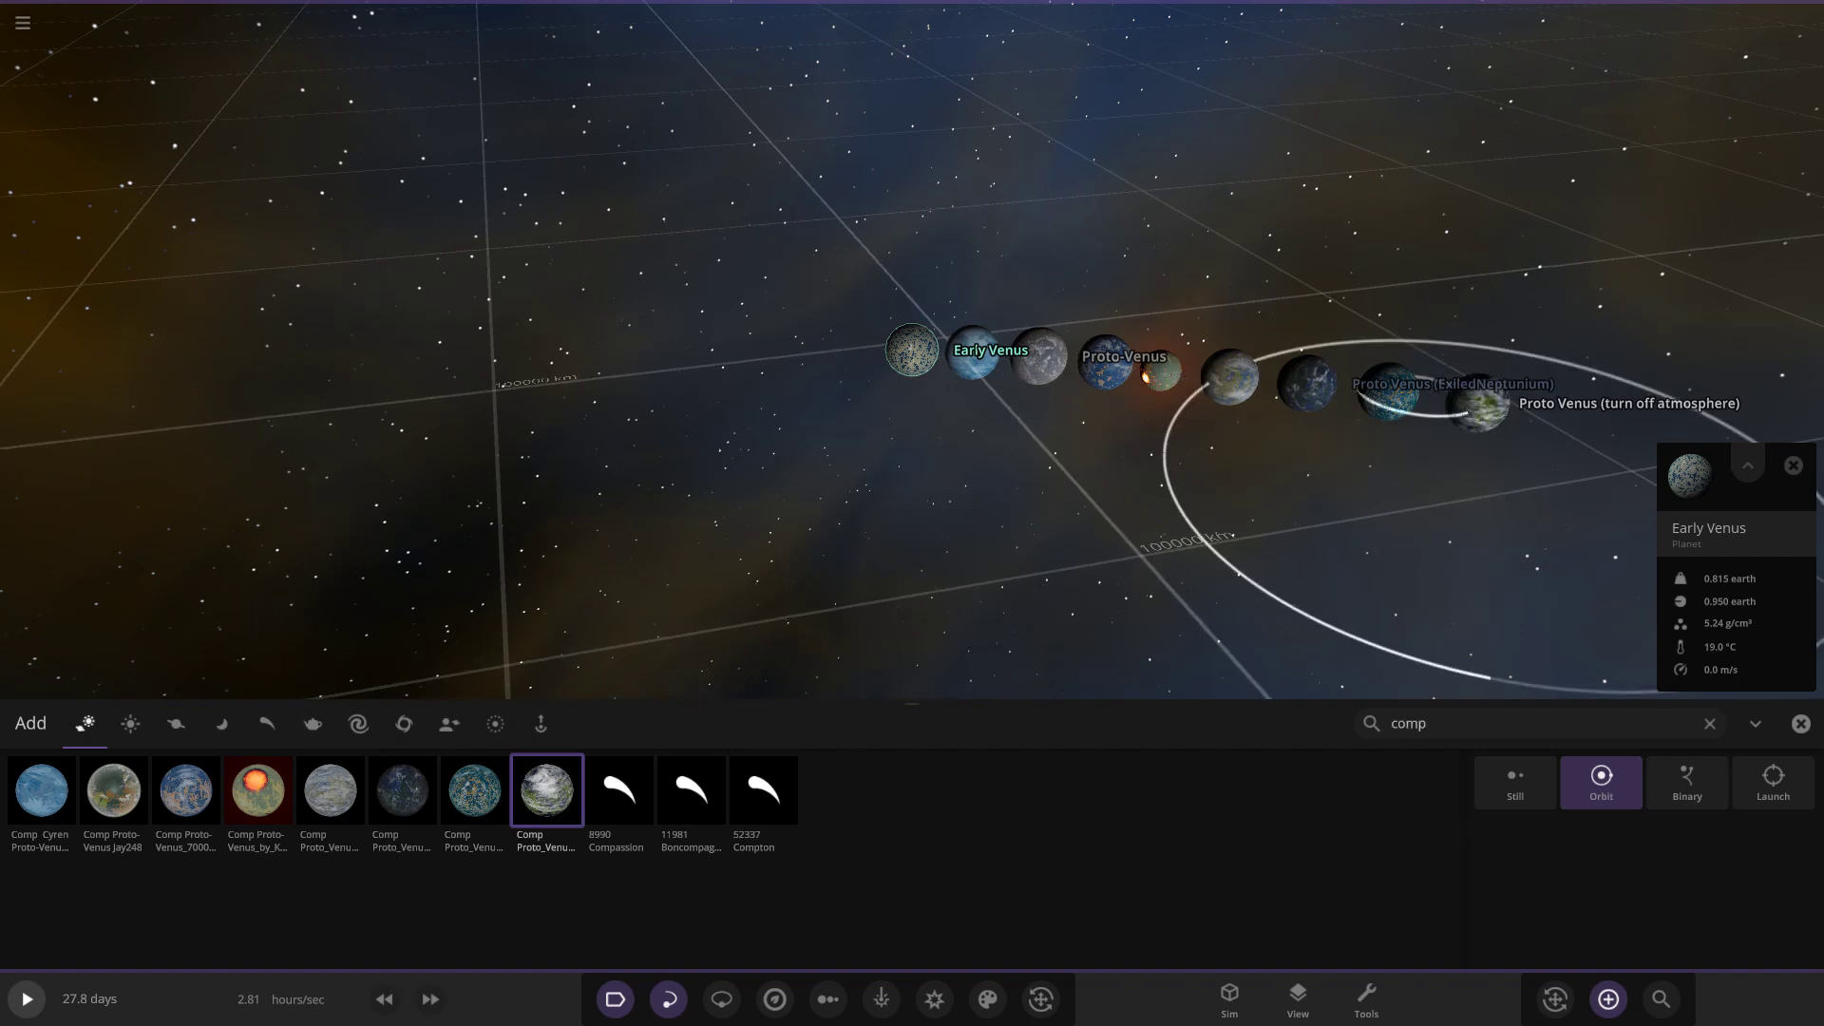
click(1801, 724)
Turn off the trails and the object labels for the planet row.
right_drag(1615, 617, 1140, 722)
click(668, 999)
click(616, 999)
Focus on the blue Proto-Venus next to Early Venus and open its appearance settings.
right_drag(883, 684, 1235, 589)
scroll(983, 513, up, 4)
double_click(991, 485)
scroll(912, 512, up, 6)
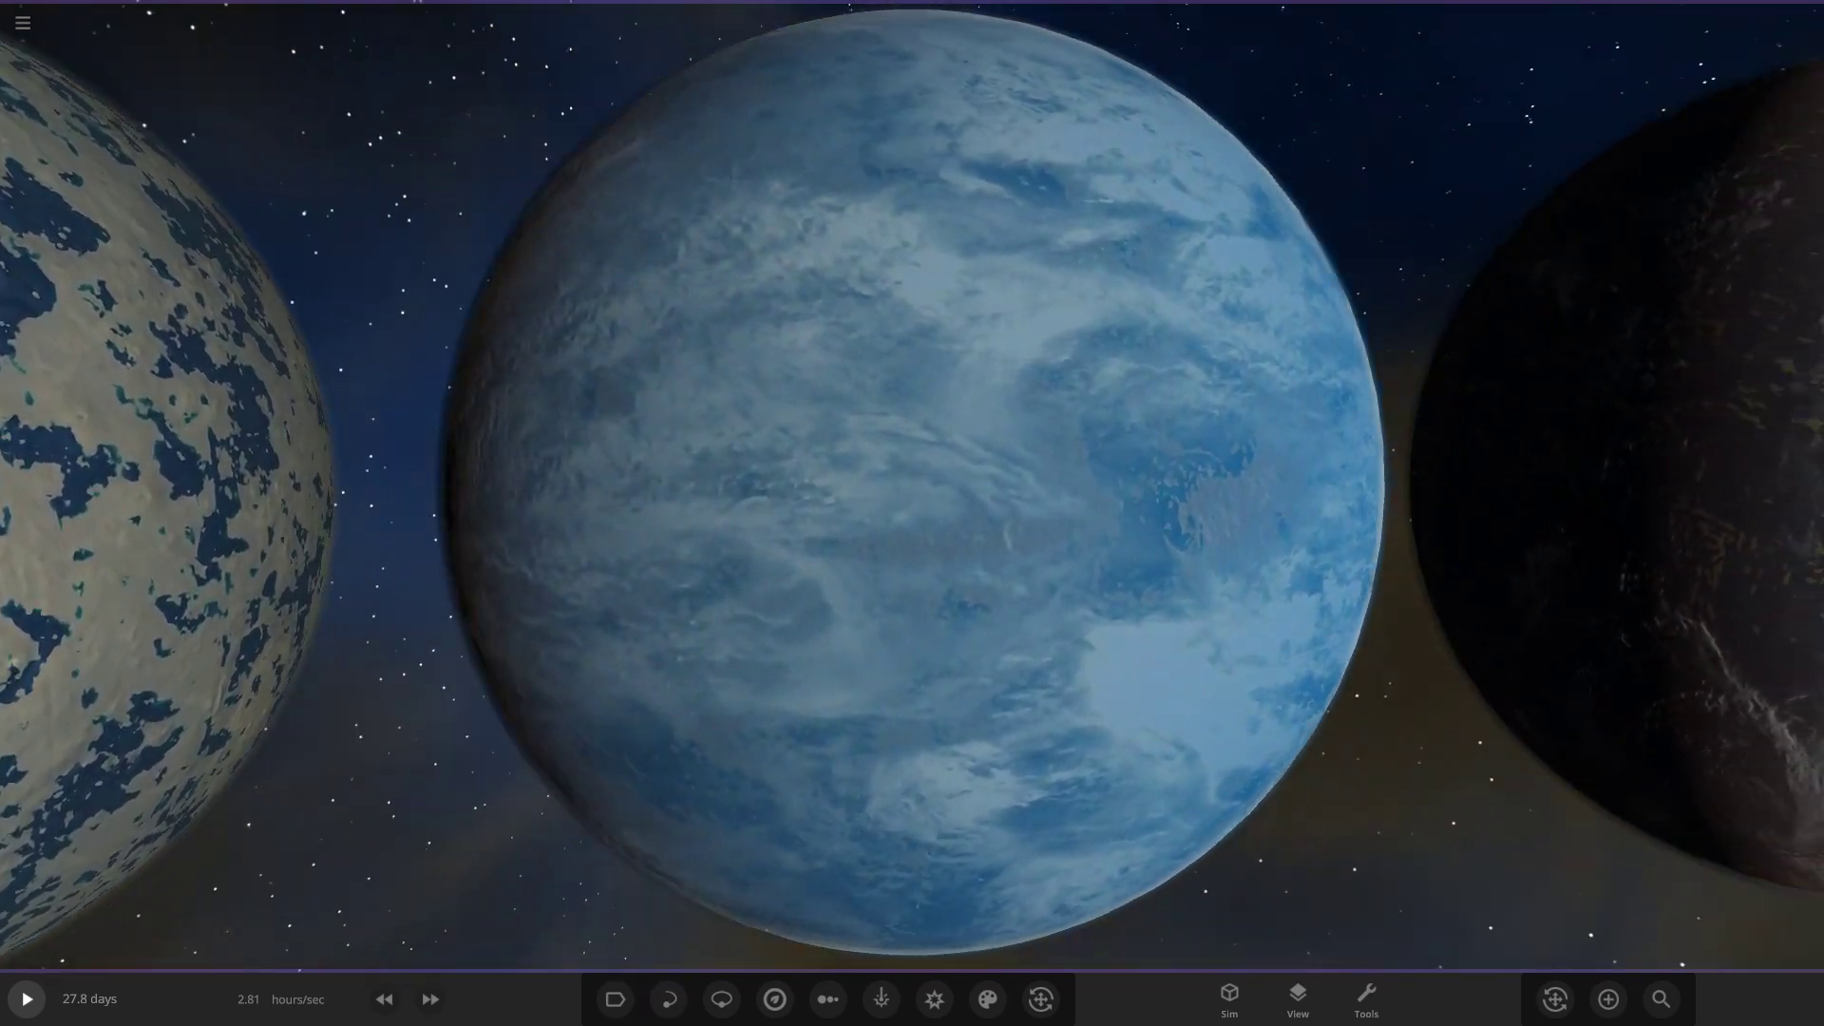
right_drag(912, 513, 988, 546)
click(988, 546)
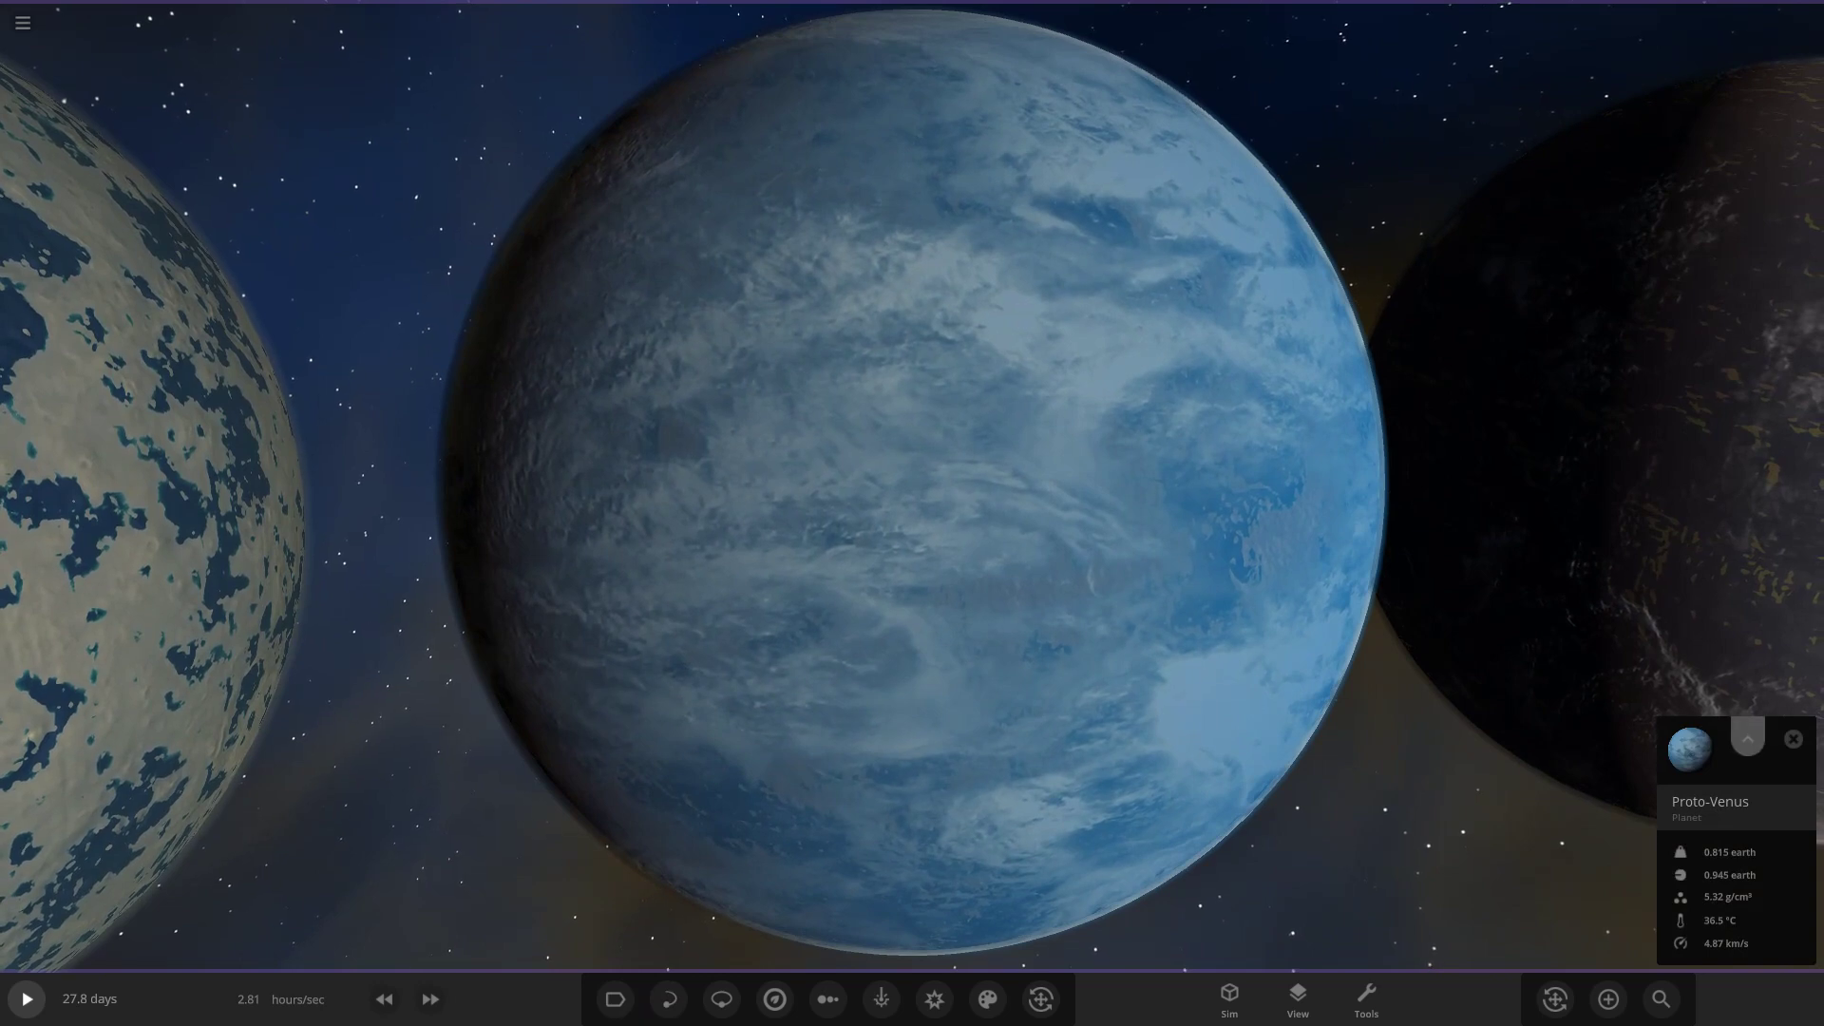
click(1747, 738)
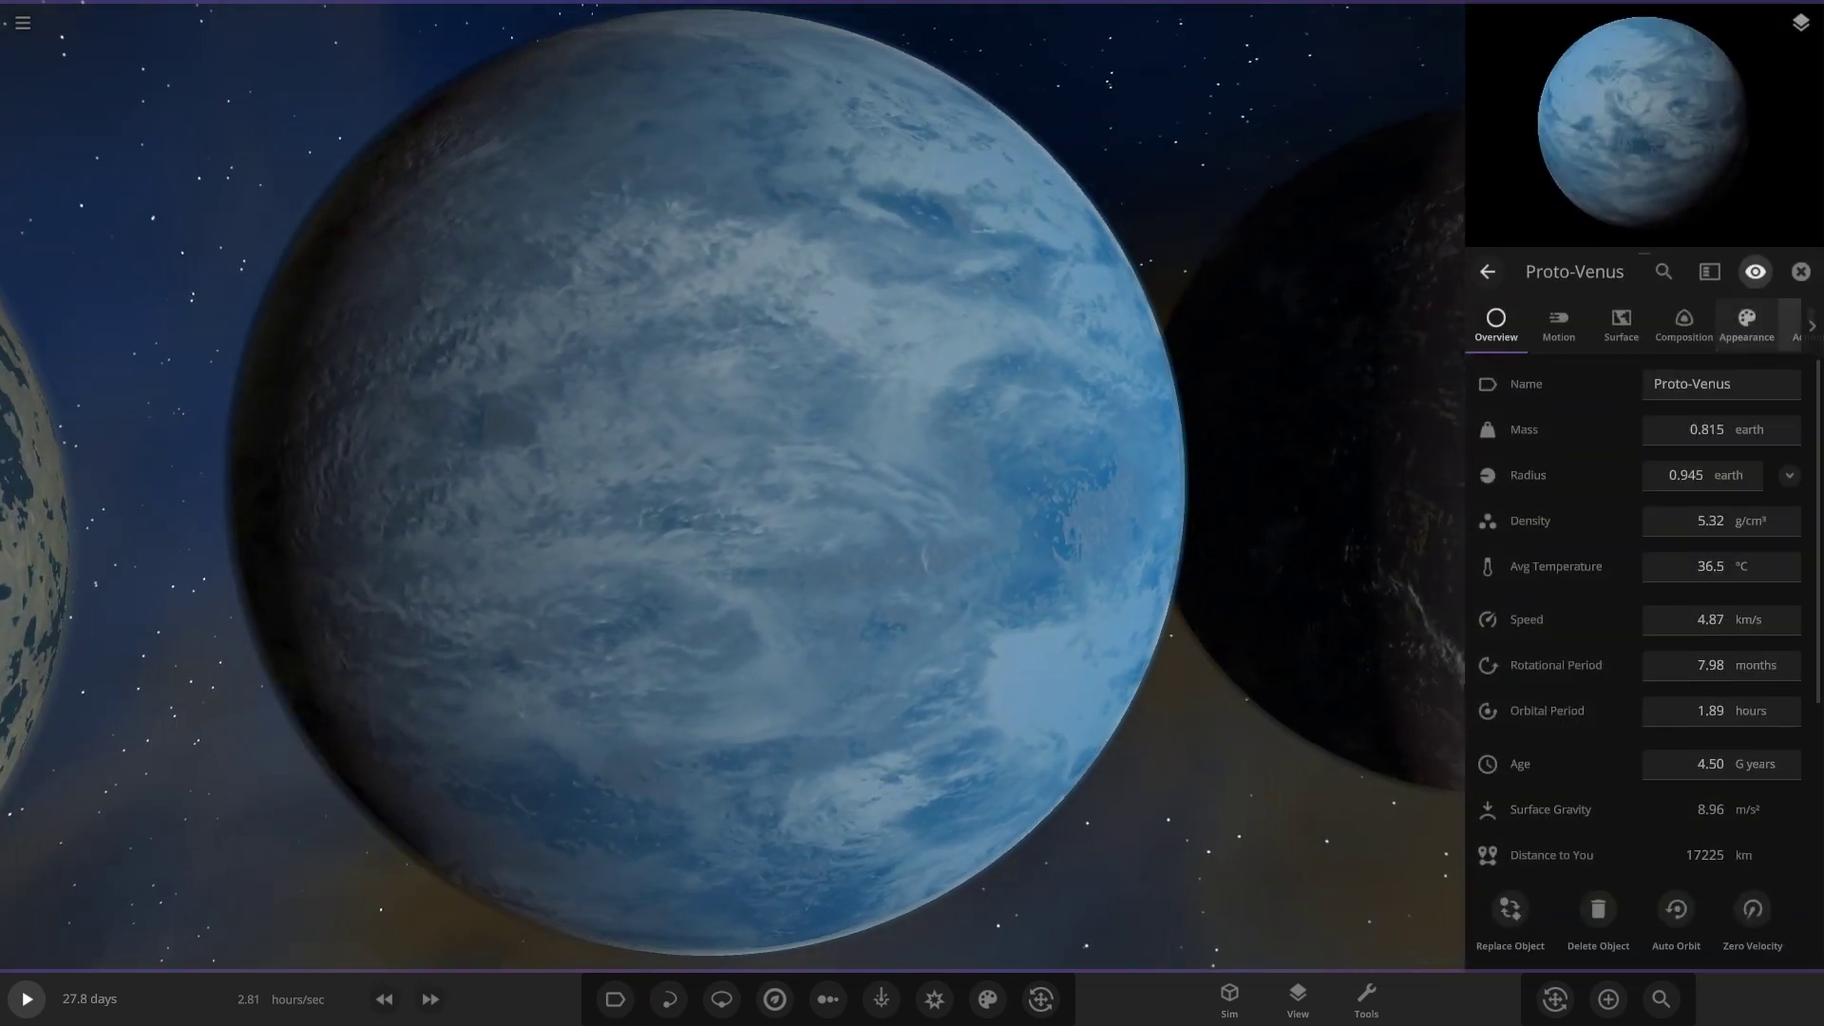
click(1747, 322)
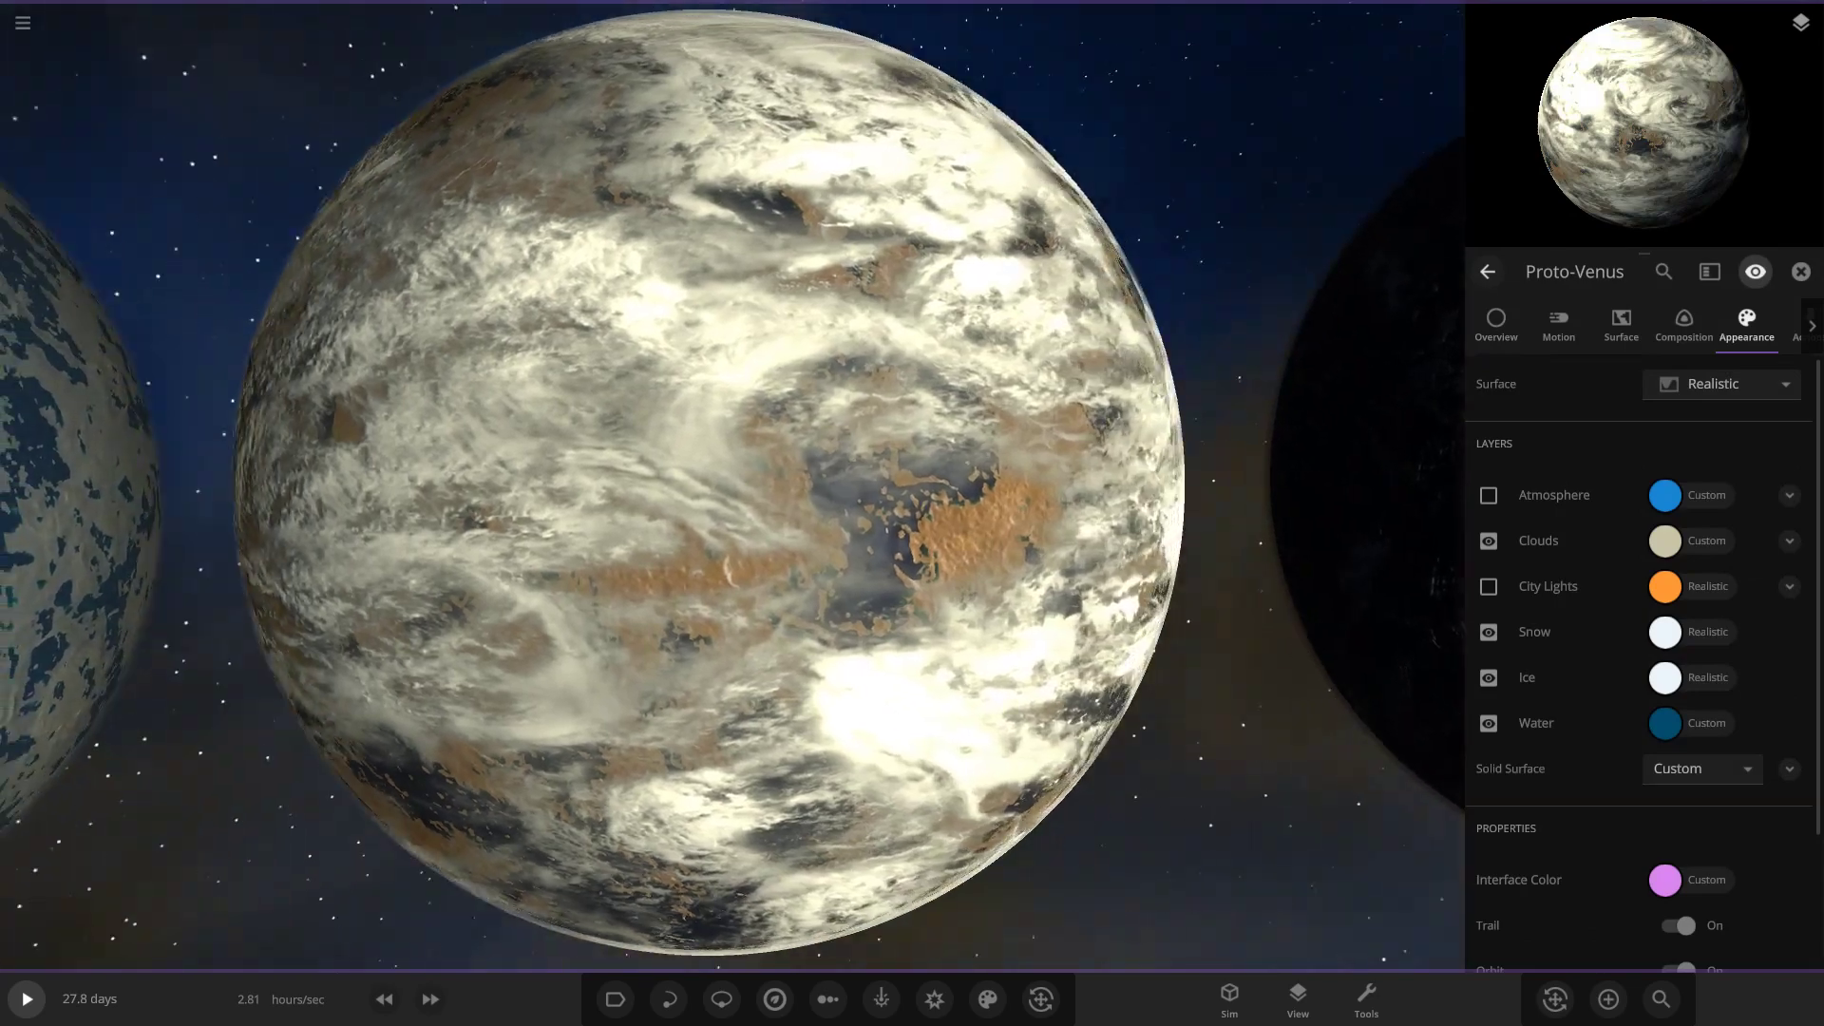
Hide the cloud layer of the Proto-Venus next to Early Venus.
scroll(912, 513, down, 4)
right_drag(912, 513, 859, 512)
scroll(860, 513, down, 3)
scroll(731, 484, down, 3)
scroll(731, 485, up, 5)
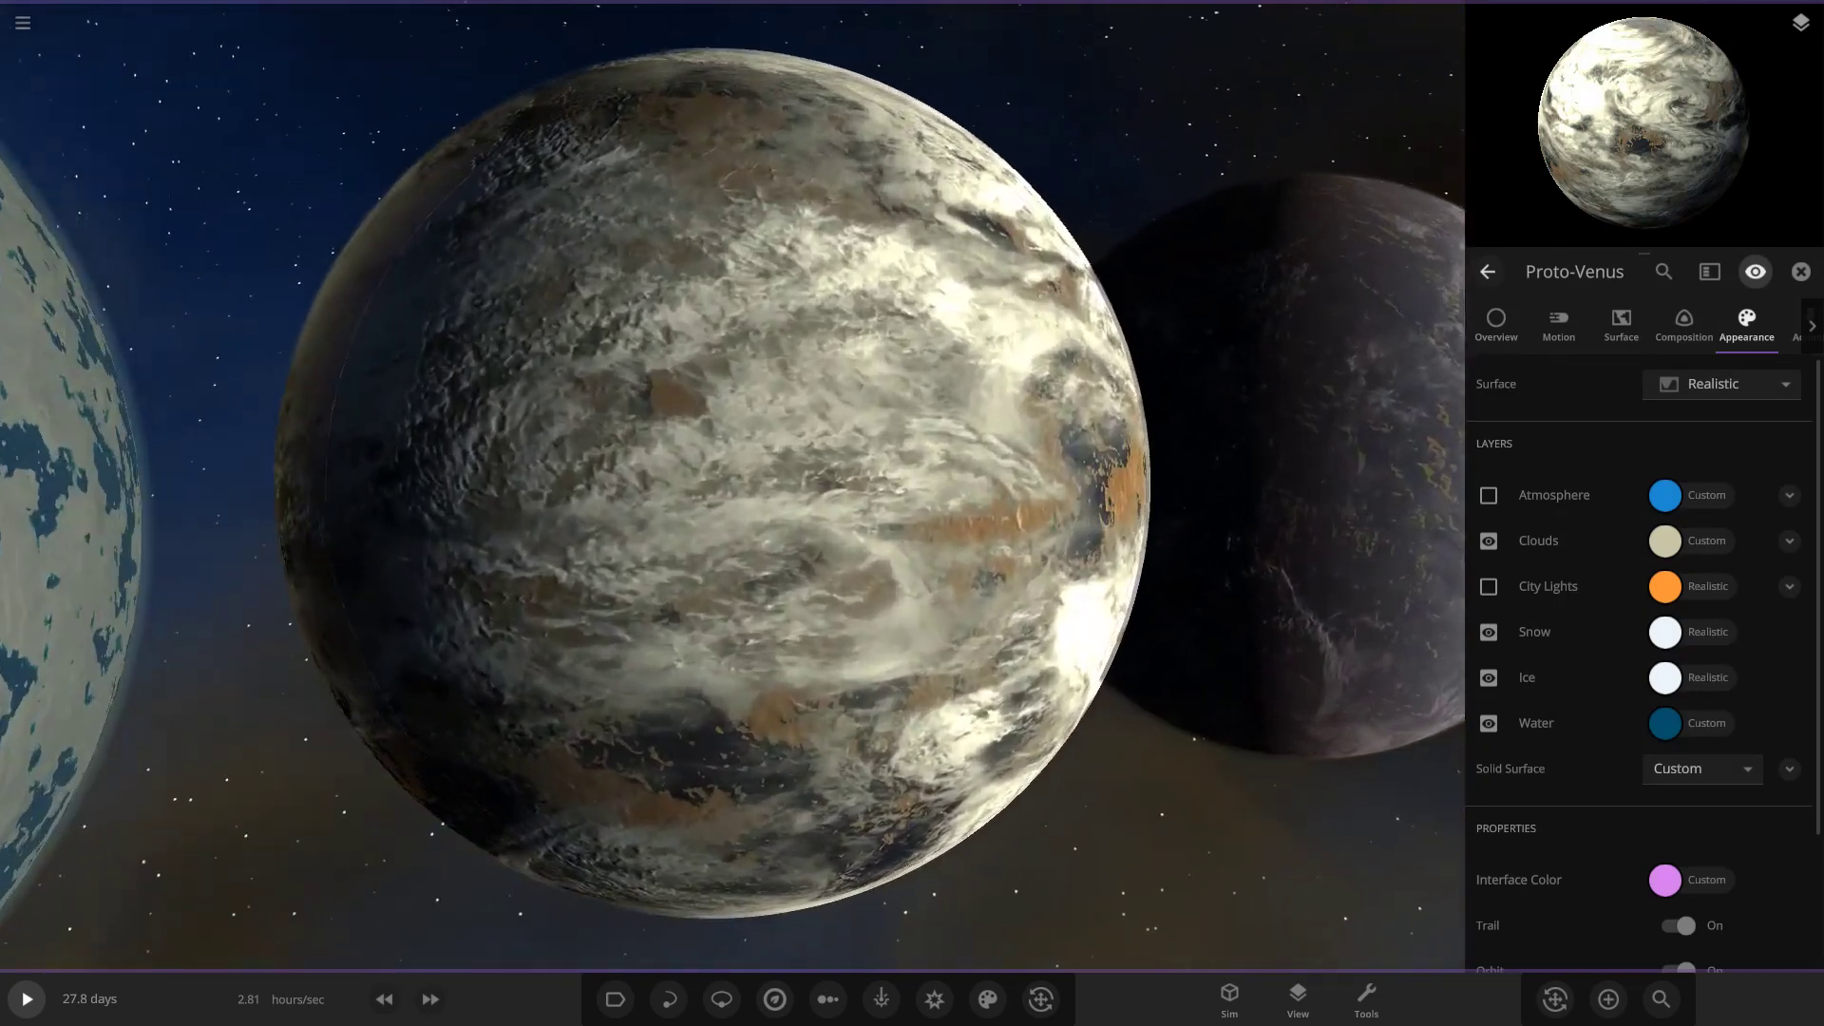
click(1488, 542)
right_drag(912, 513, 672, 516)
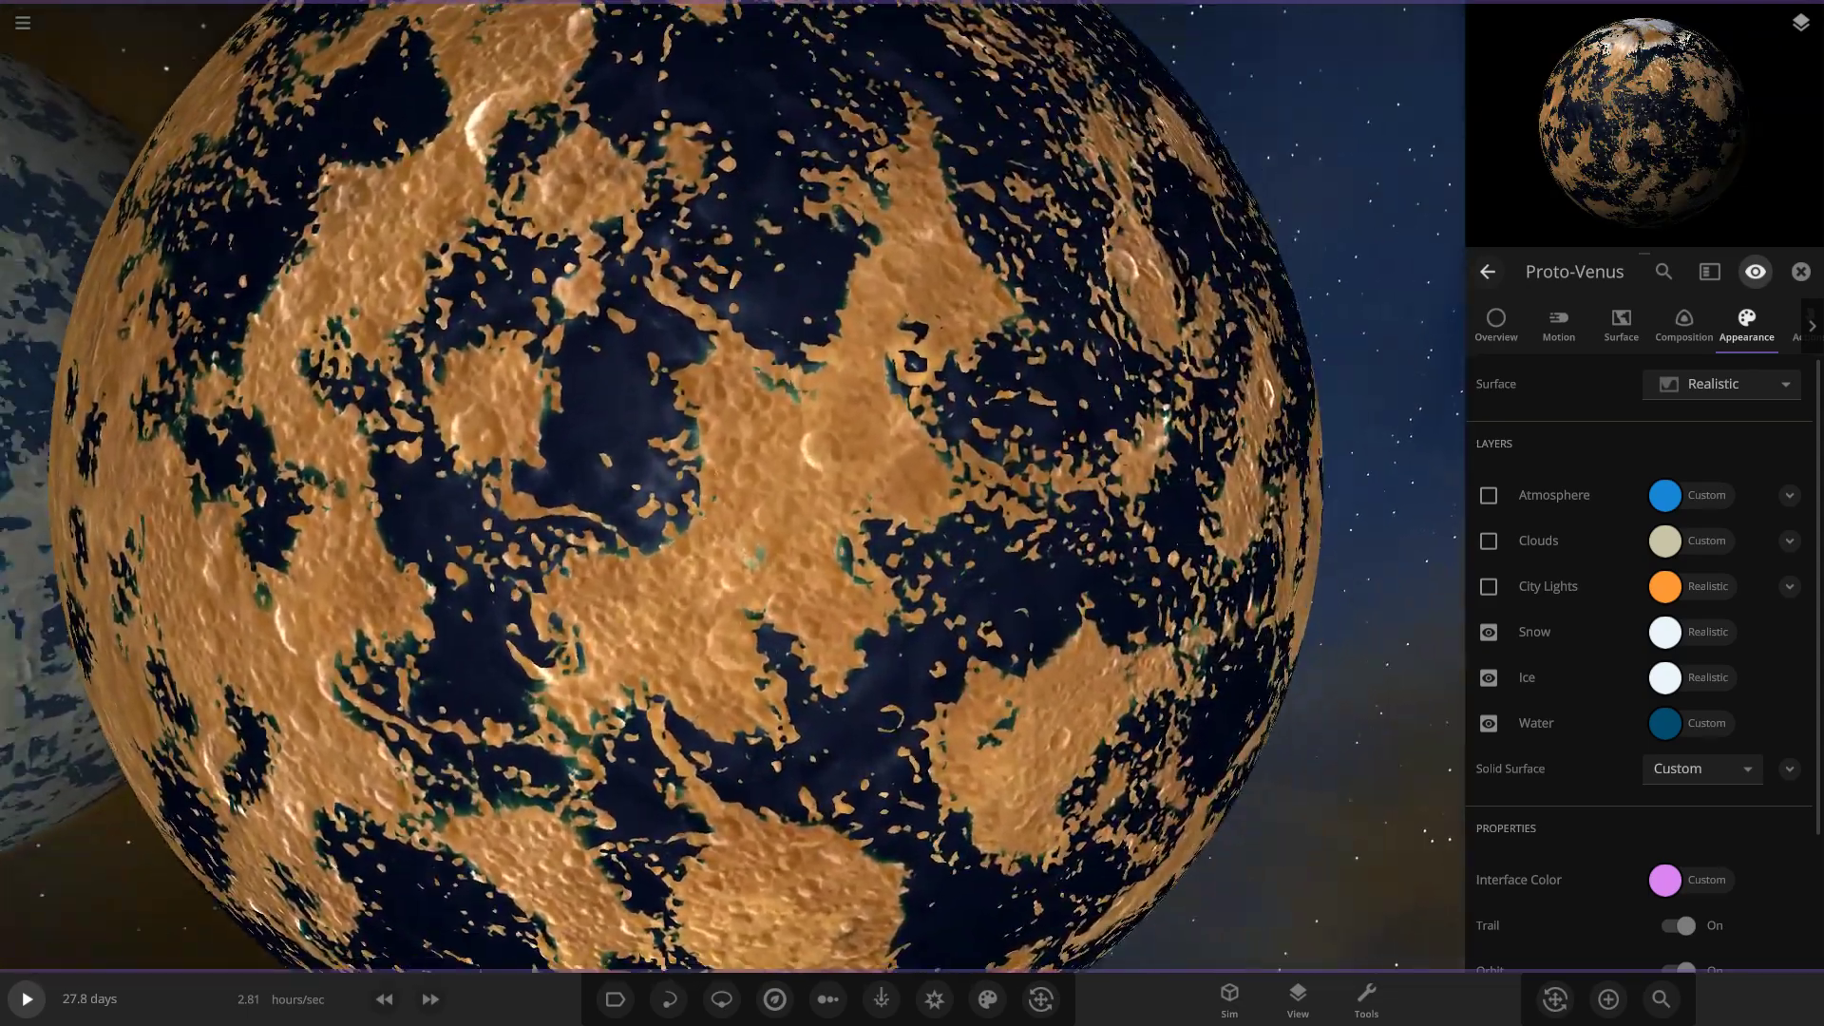
Examine the bare land and water surface of this Proto-Venus from several sides and distances, alongside its neighbouring planets.
scroll(731, 484, down, 5)
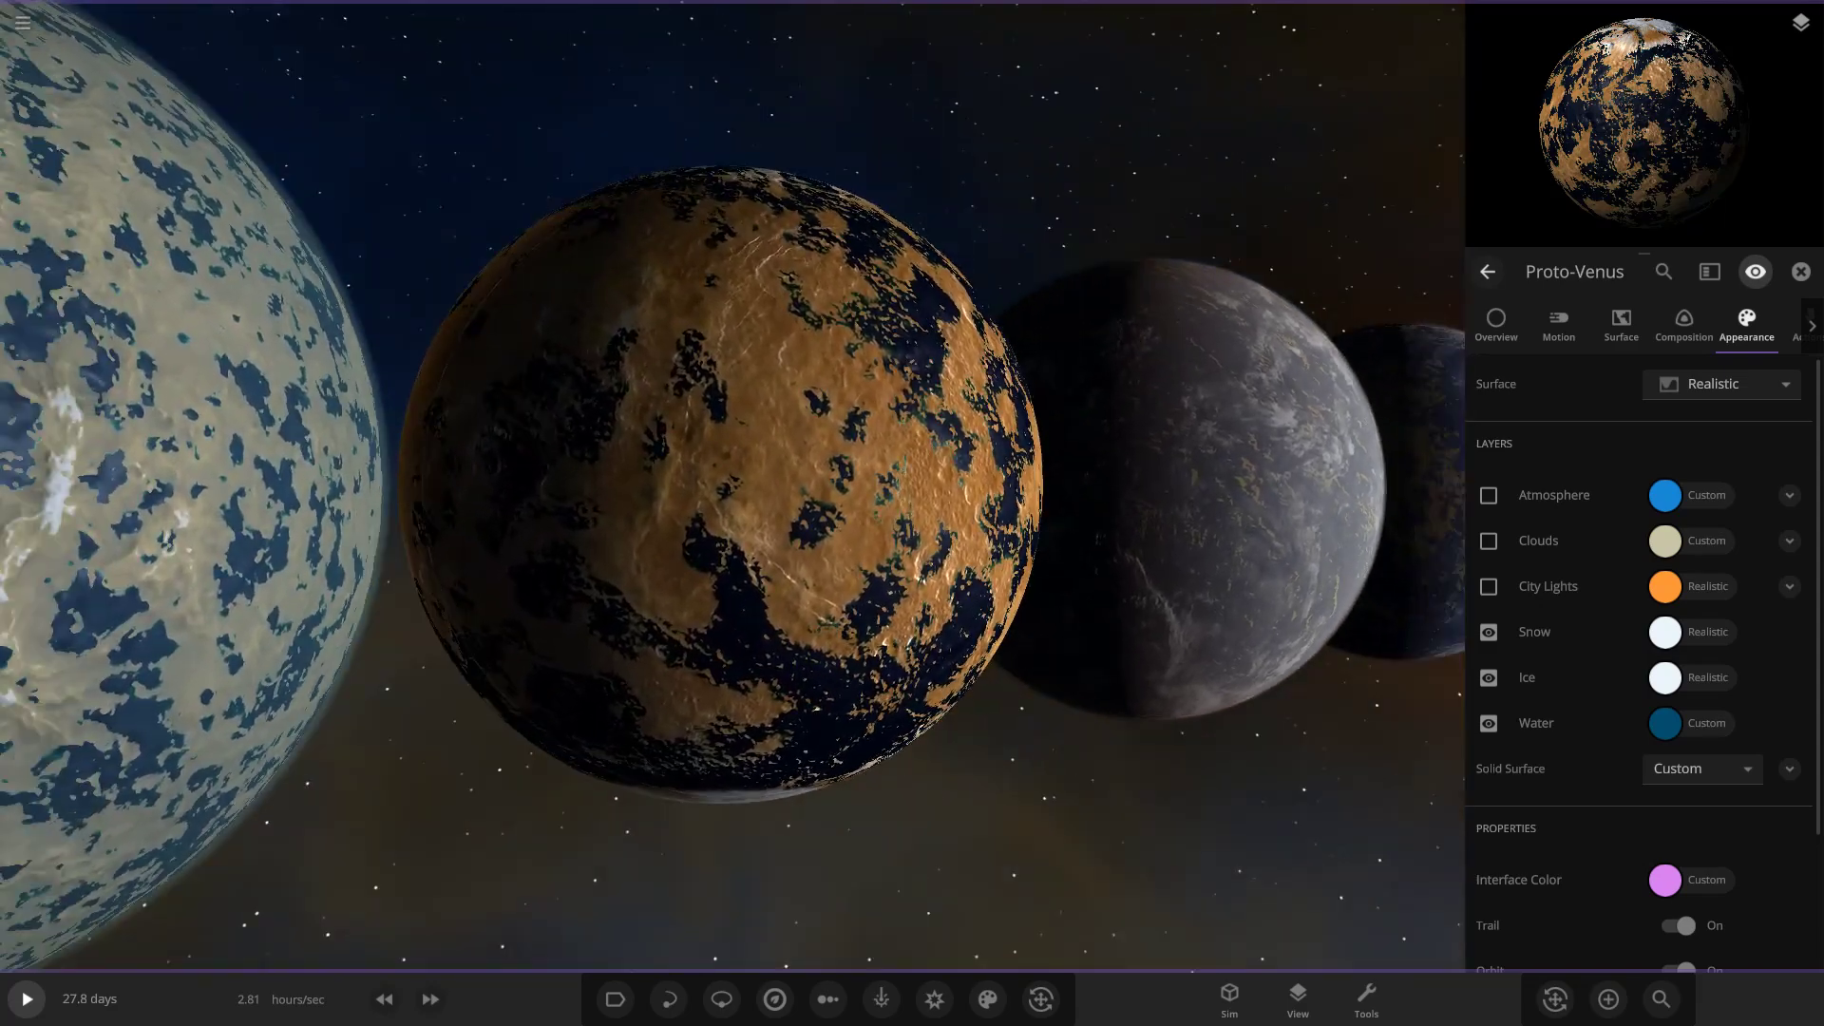
scroll(416, 933, up, 5)
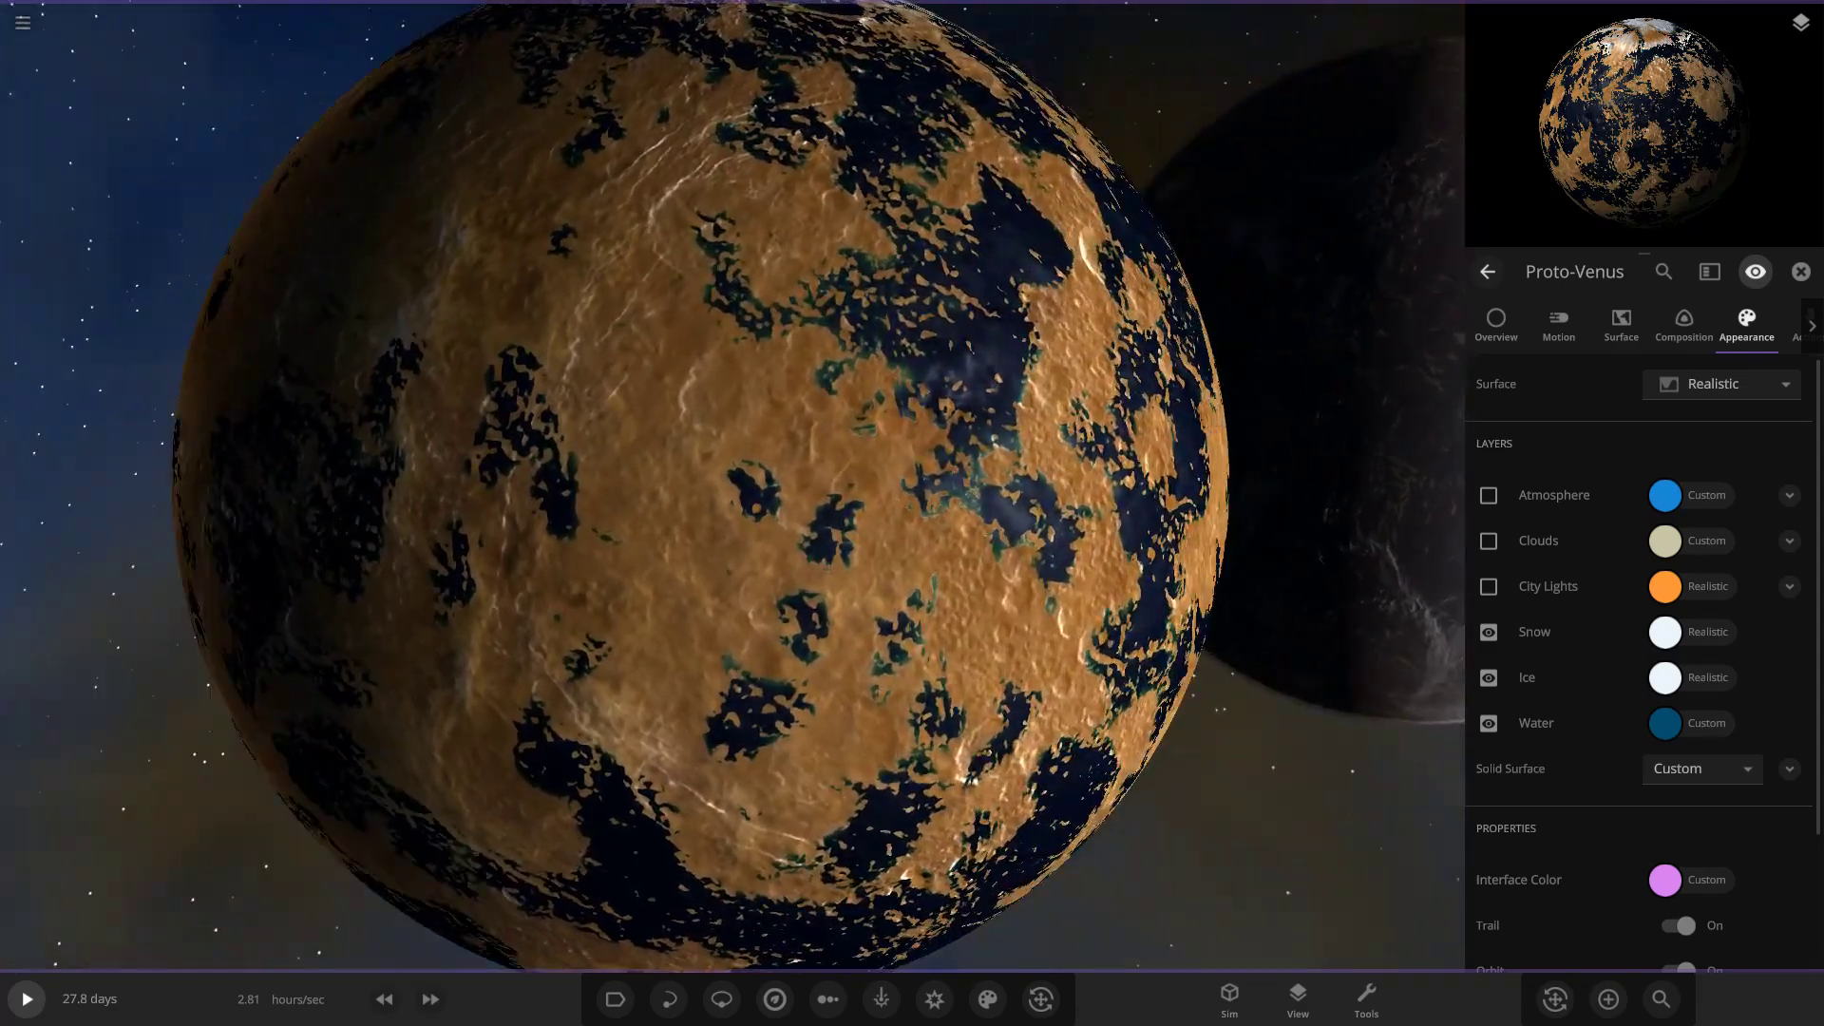
scroll(732, 484, up, 3)
right_drag(731, 484, 968, 480)
scroll(732, 484, down, 5)
scroll(731, 484, down, 6)
scroll(731, 484, down, 4)
scroll(731, 485, up, 8)
scroll(731, 484, down, 4)
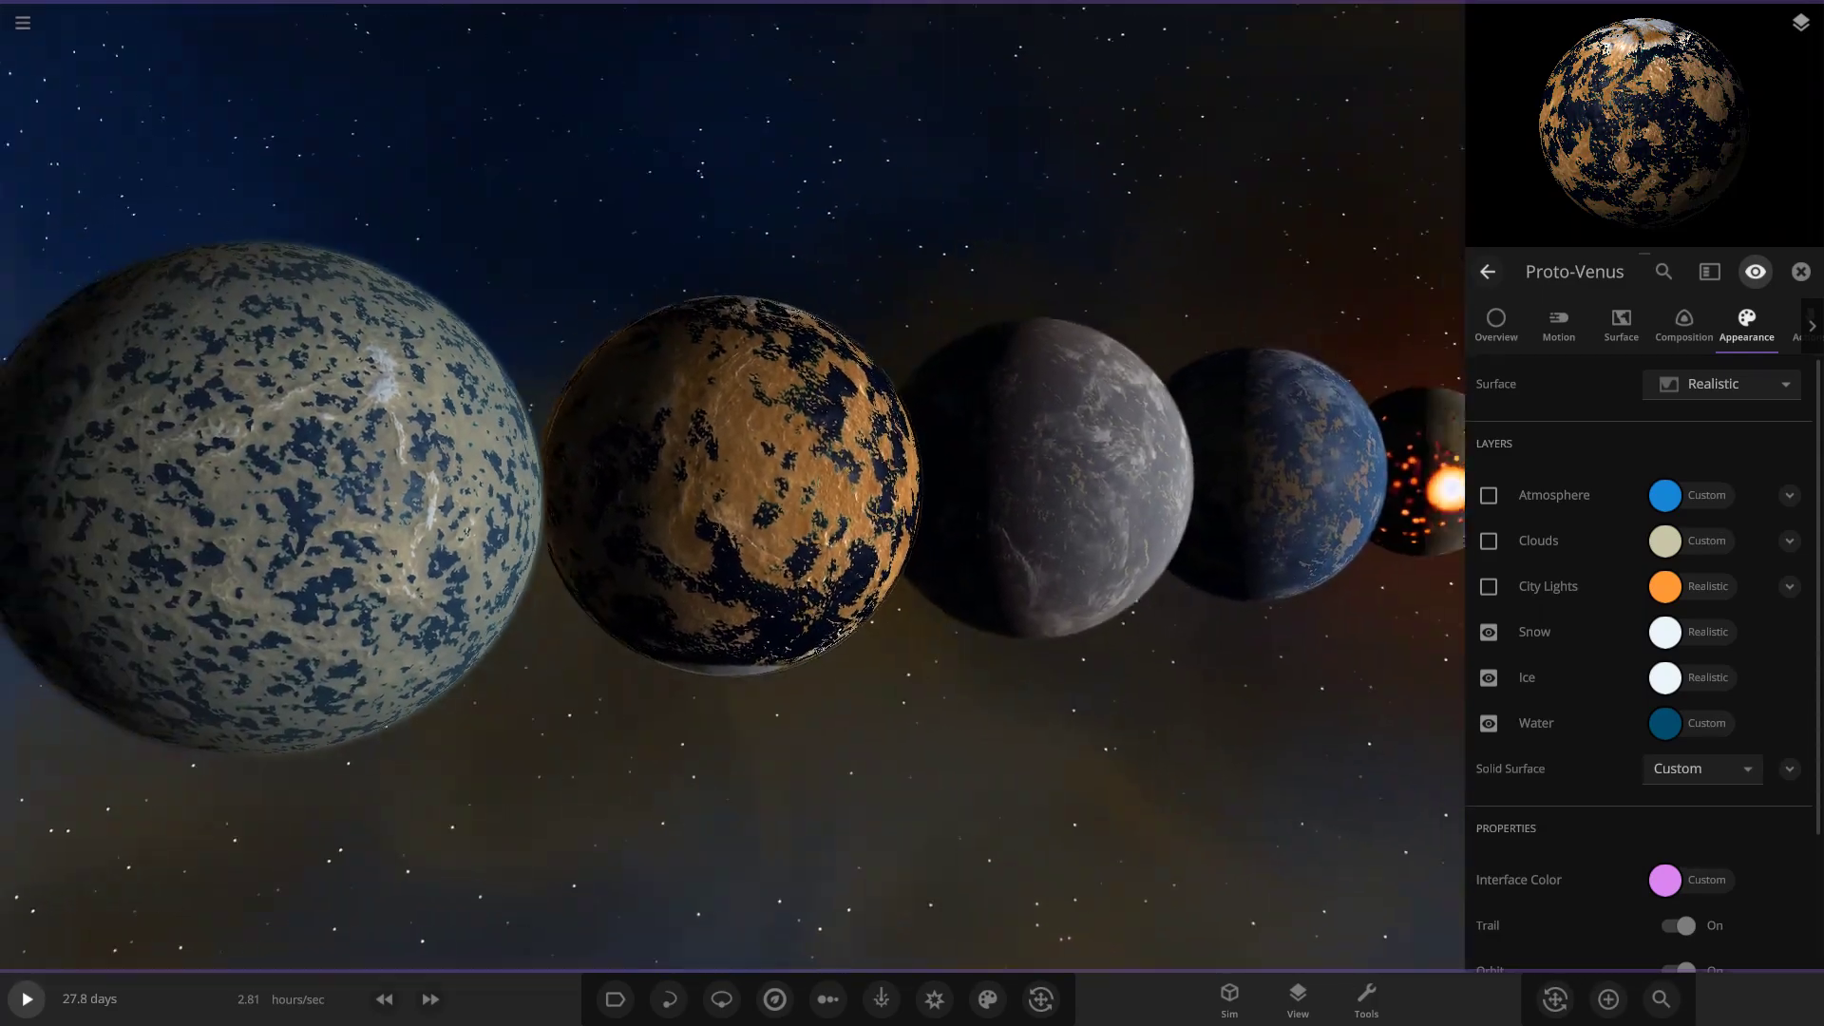
scroll(731, 485, up, 3)
right_drag(731, 485, 588, 542)
scroll(732, 484, up, 2)
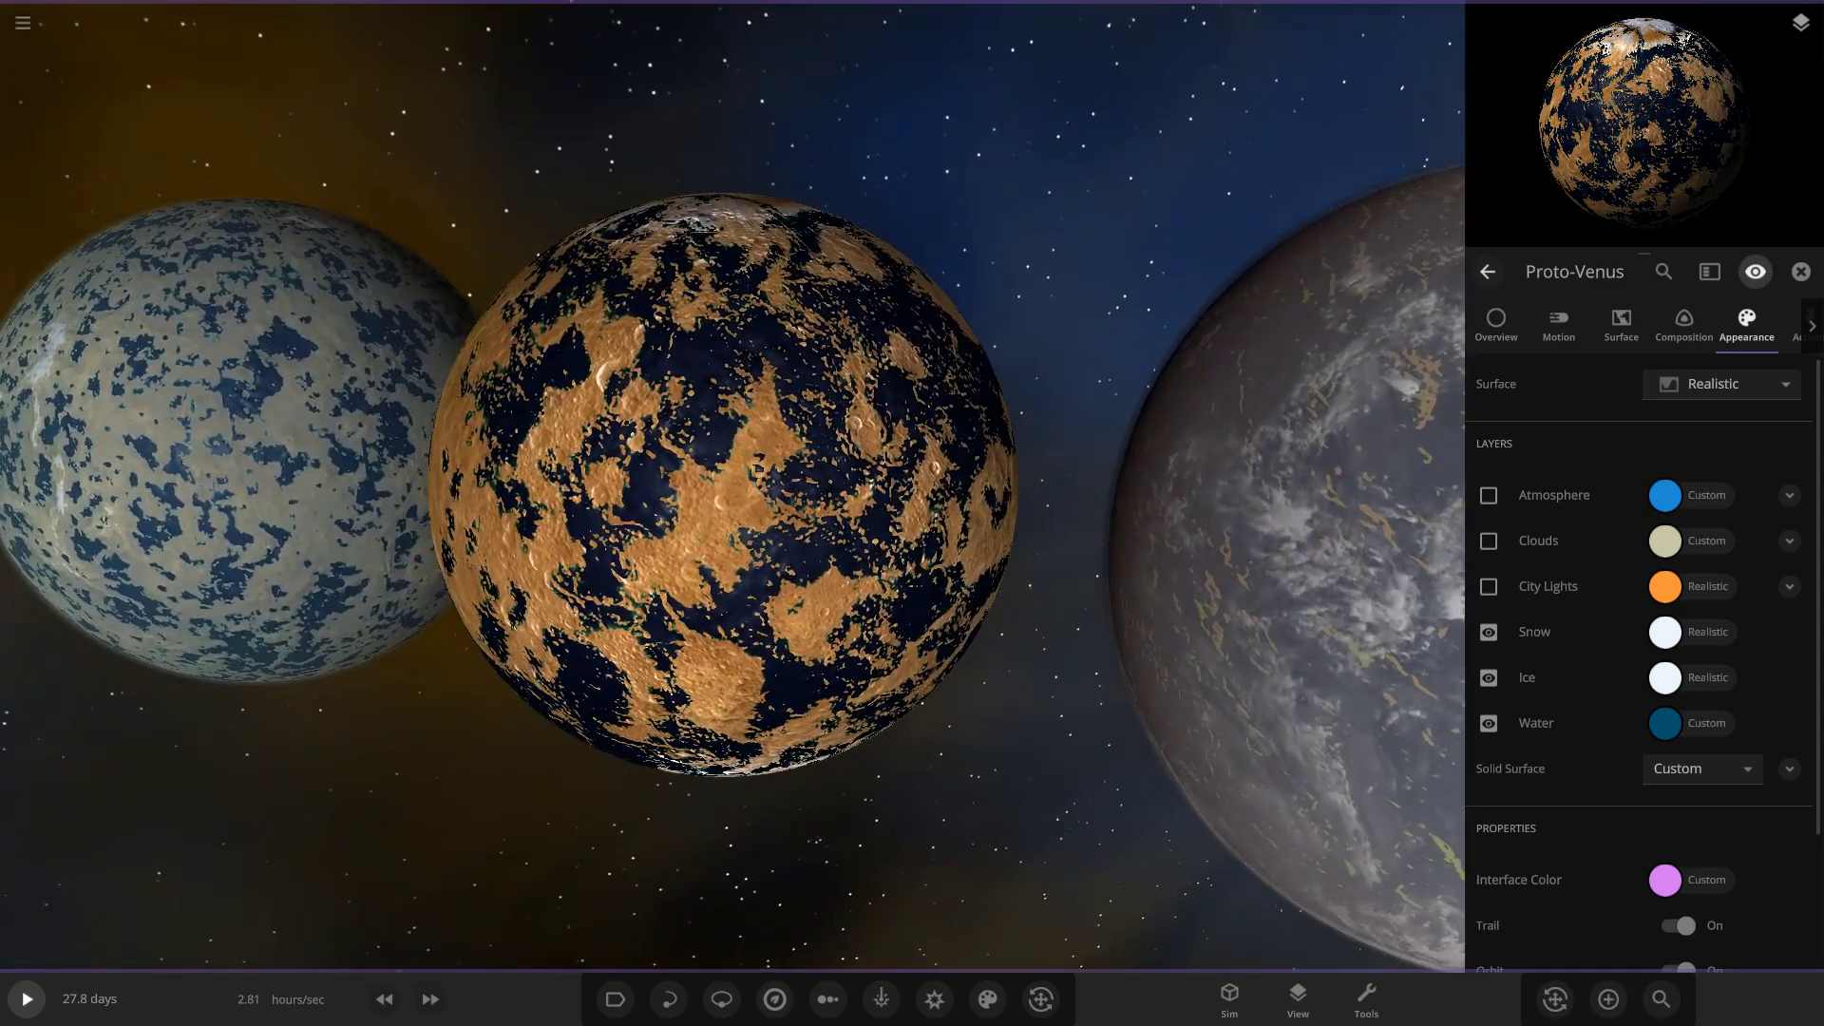
Show the clouds and the atmosphere of this Proto-Venus again.
click(1489, 541)
click(1488, 495)
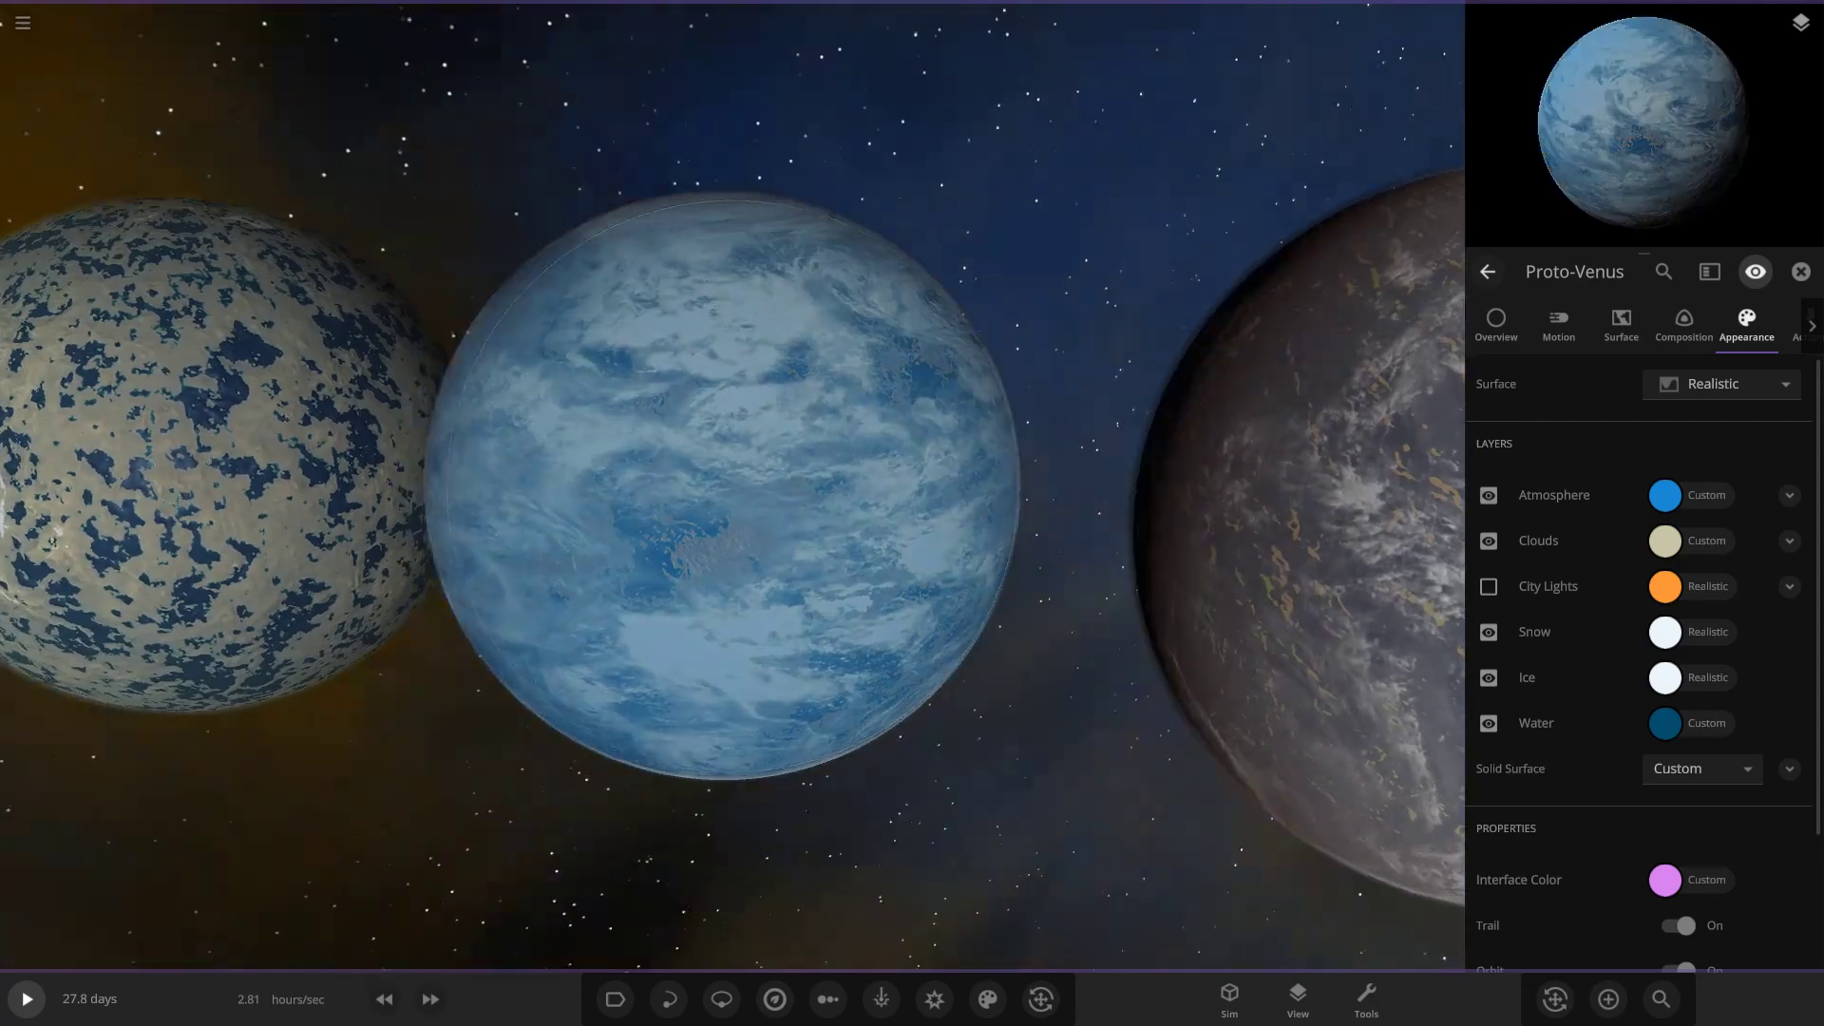
scroll(732, 484, up, 4)
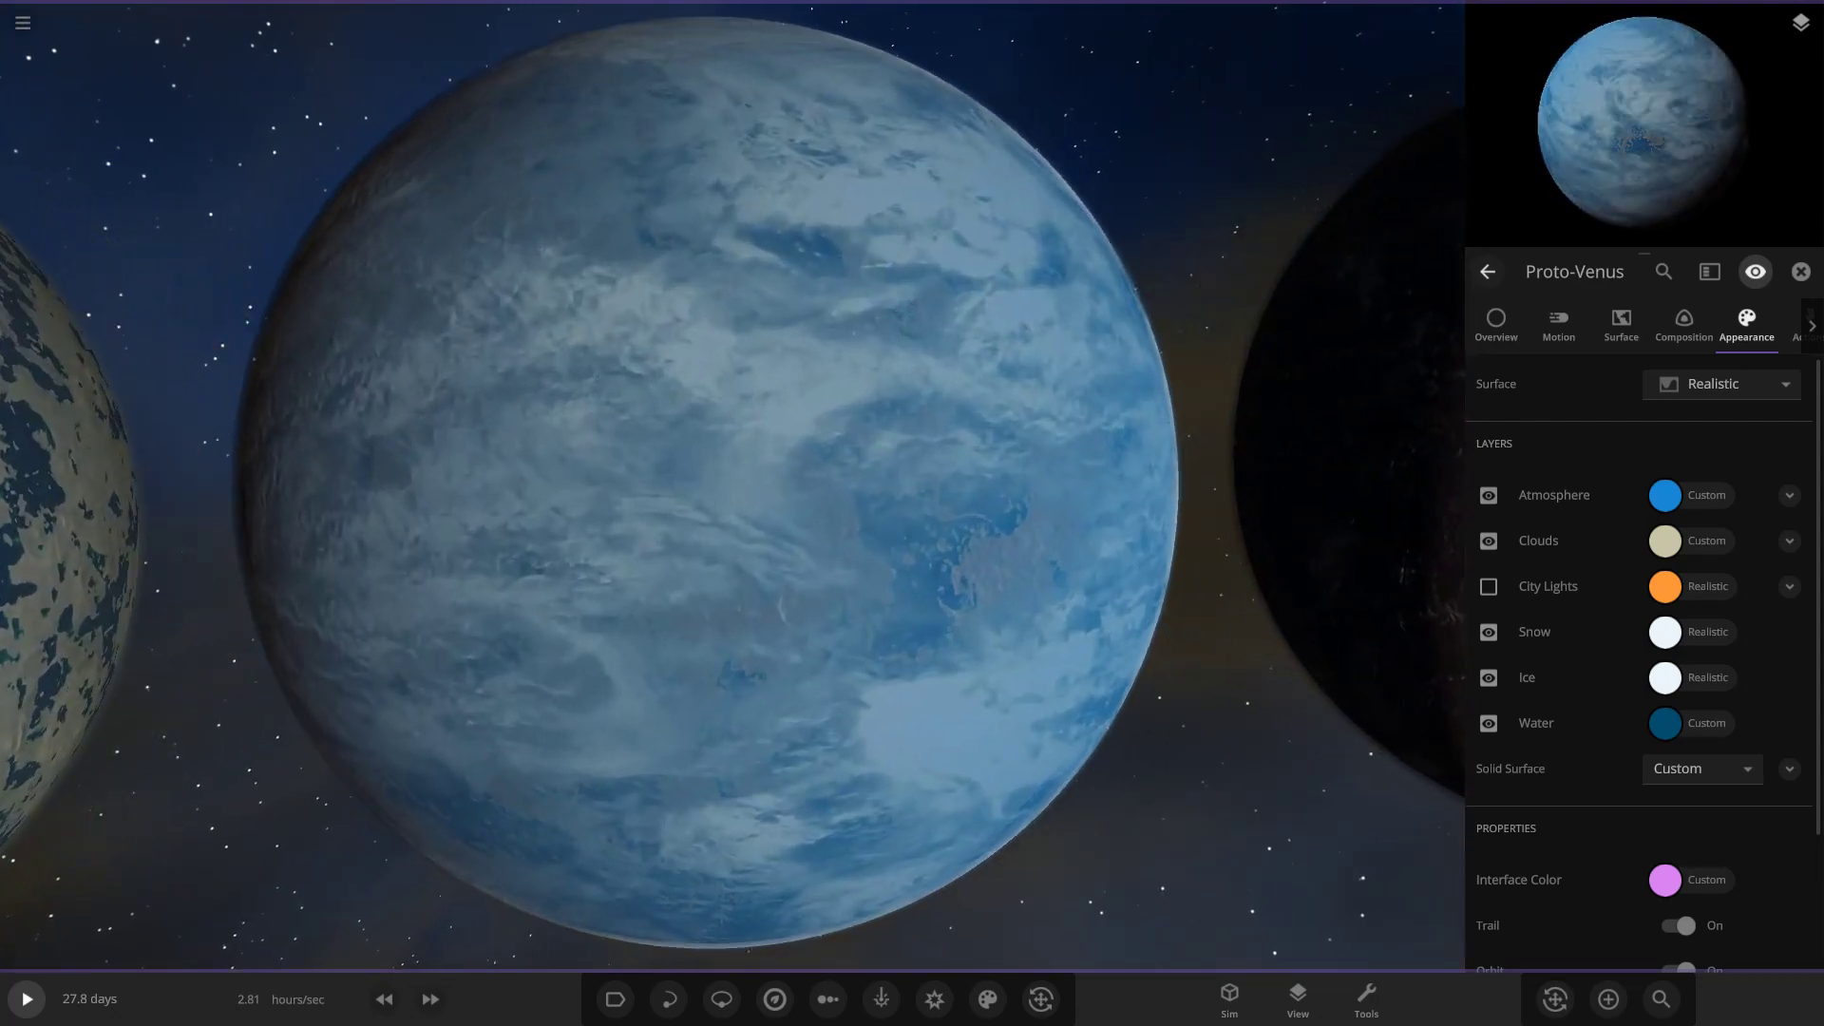
Hide the atmosphere of this Proto-Venus for a comparison and switch it back on.
click(1489, 495)
scroll(732, 485, down, 4)
mouse_move(731, 484)
right_down()
mouse_move(608, 485)
mouse_move(722, 485)
right_up()
click(1489, 495)
scroll(731, 485, down, 4)
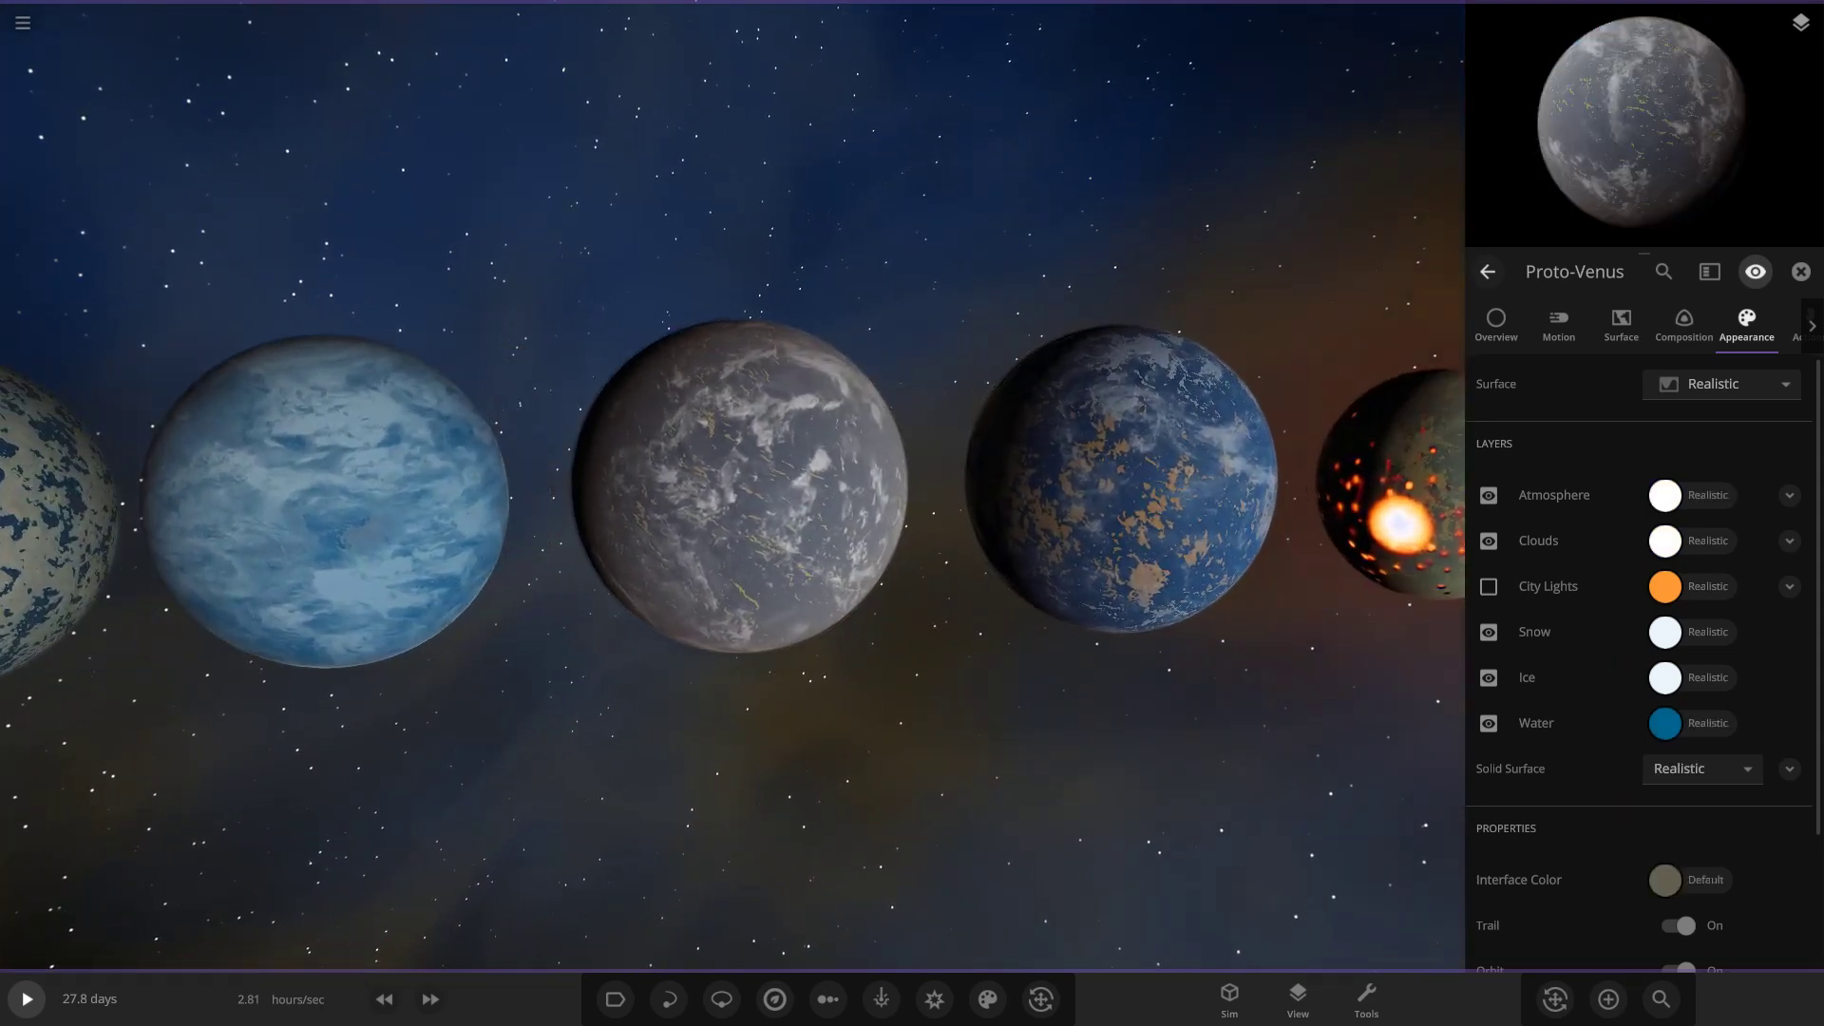
Search the object library for "comp" to check the Proto-Venus entries, and close the library.
click(1608, 1000)
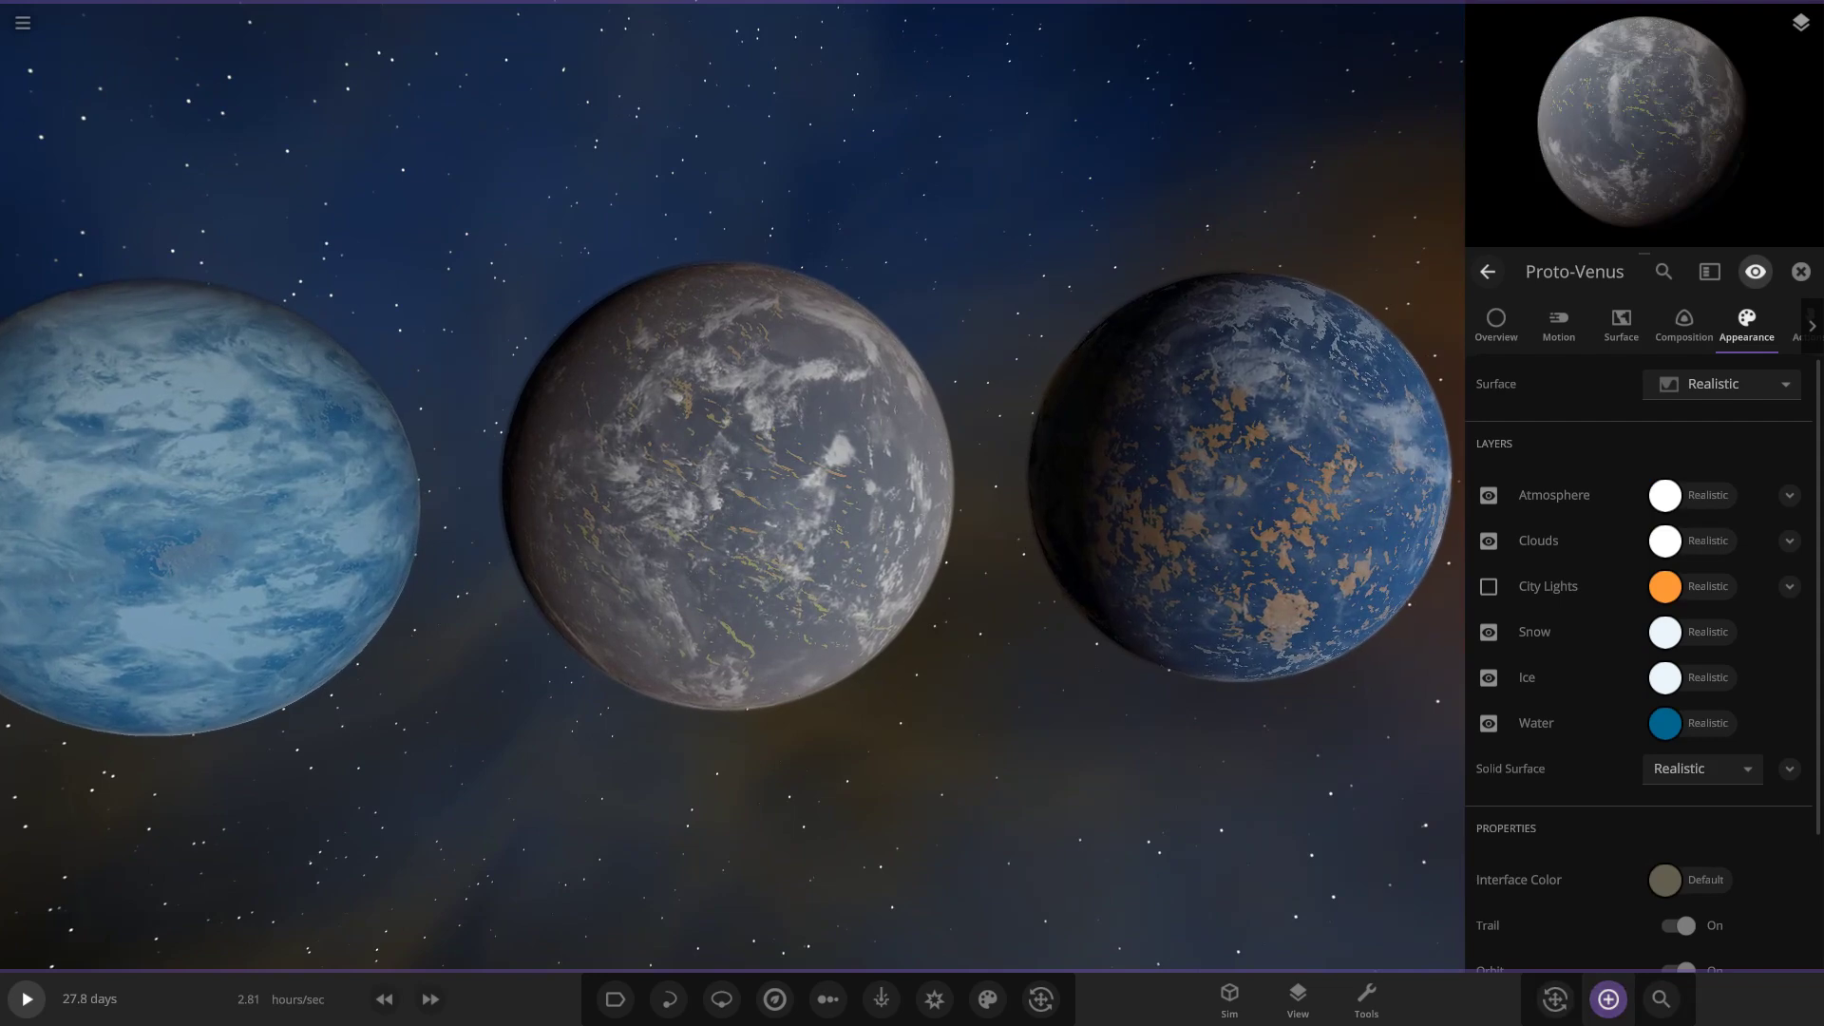
click(1608, 999)
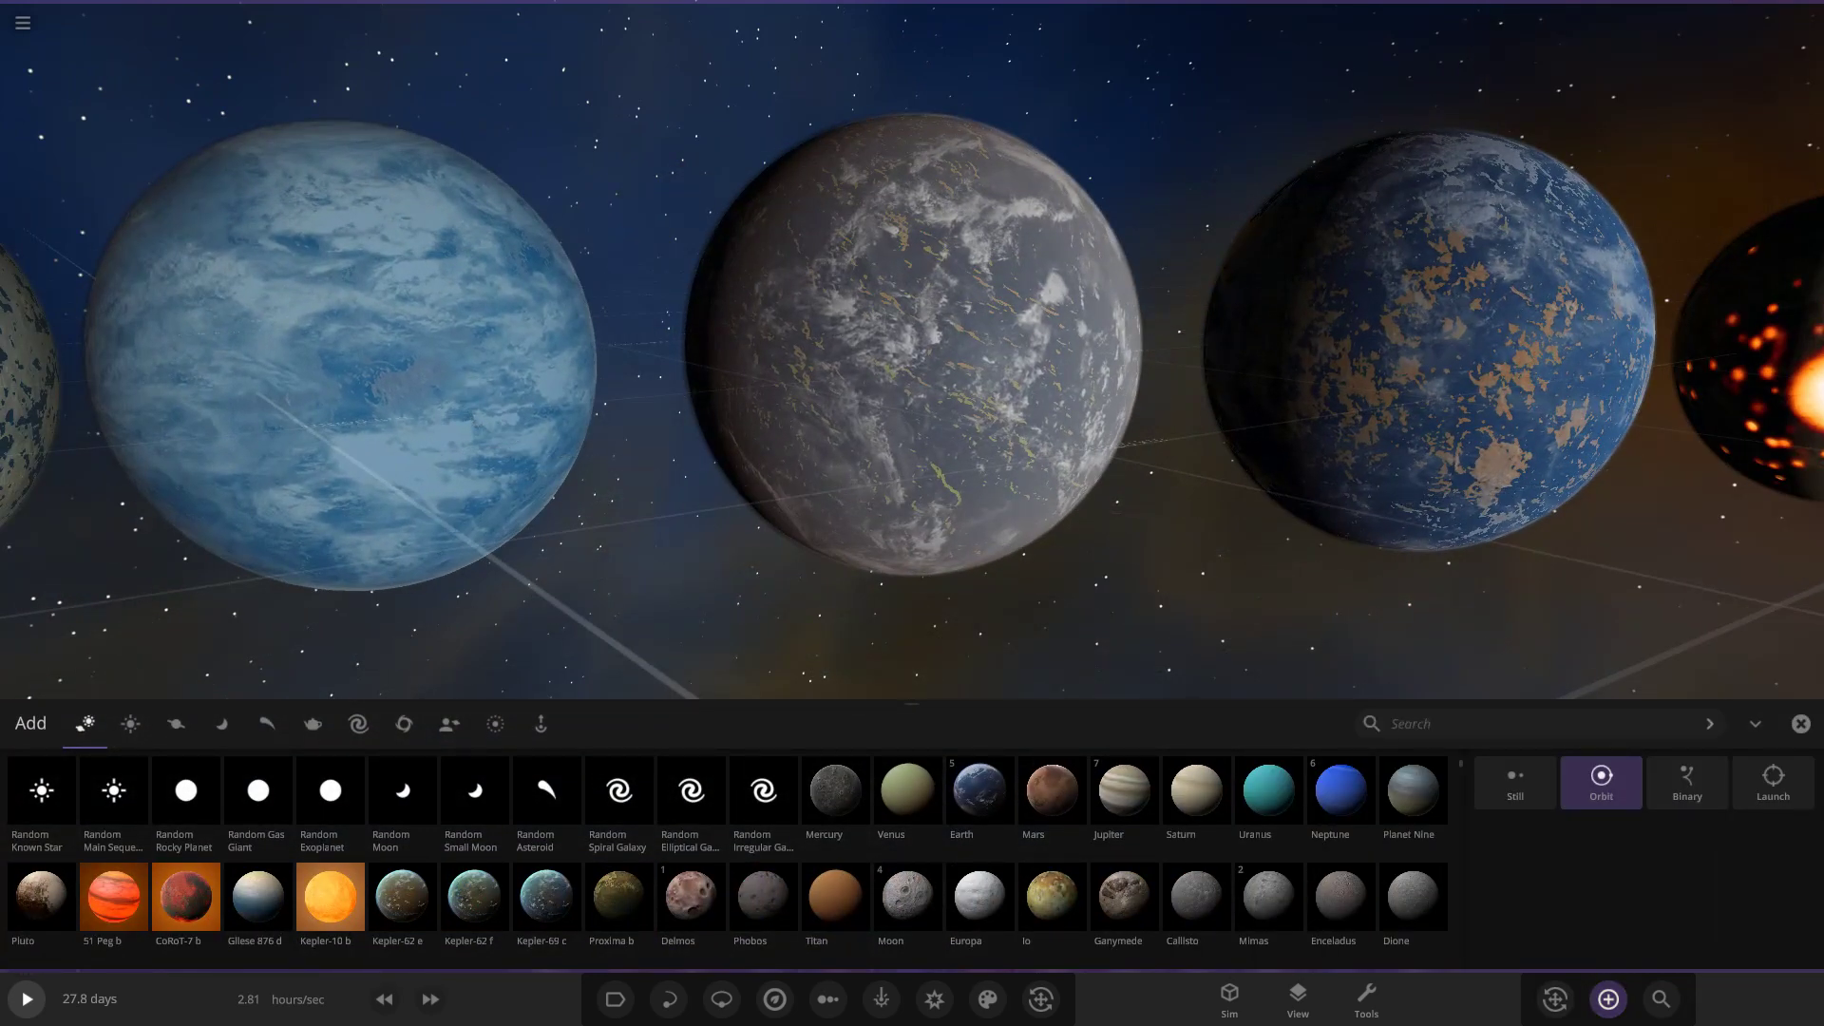
text(comp)
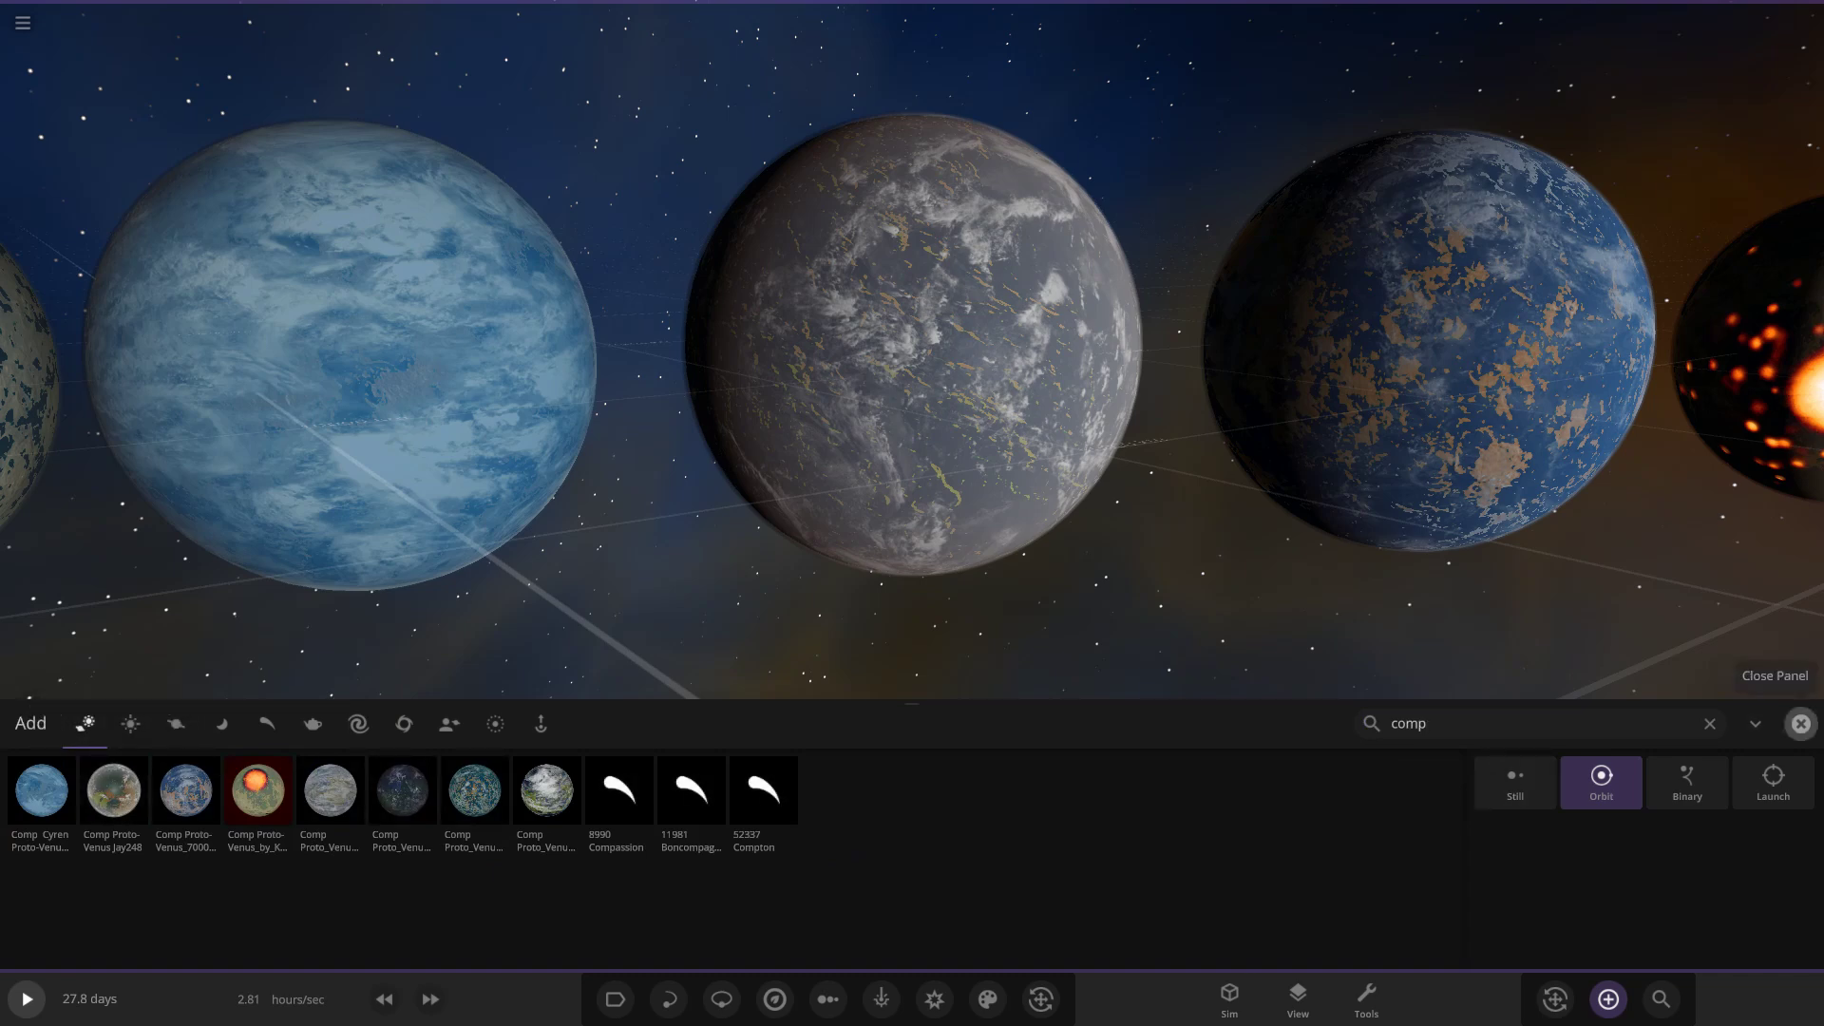
click(1800, 723)
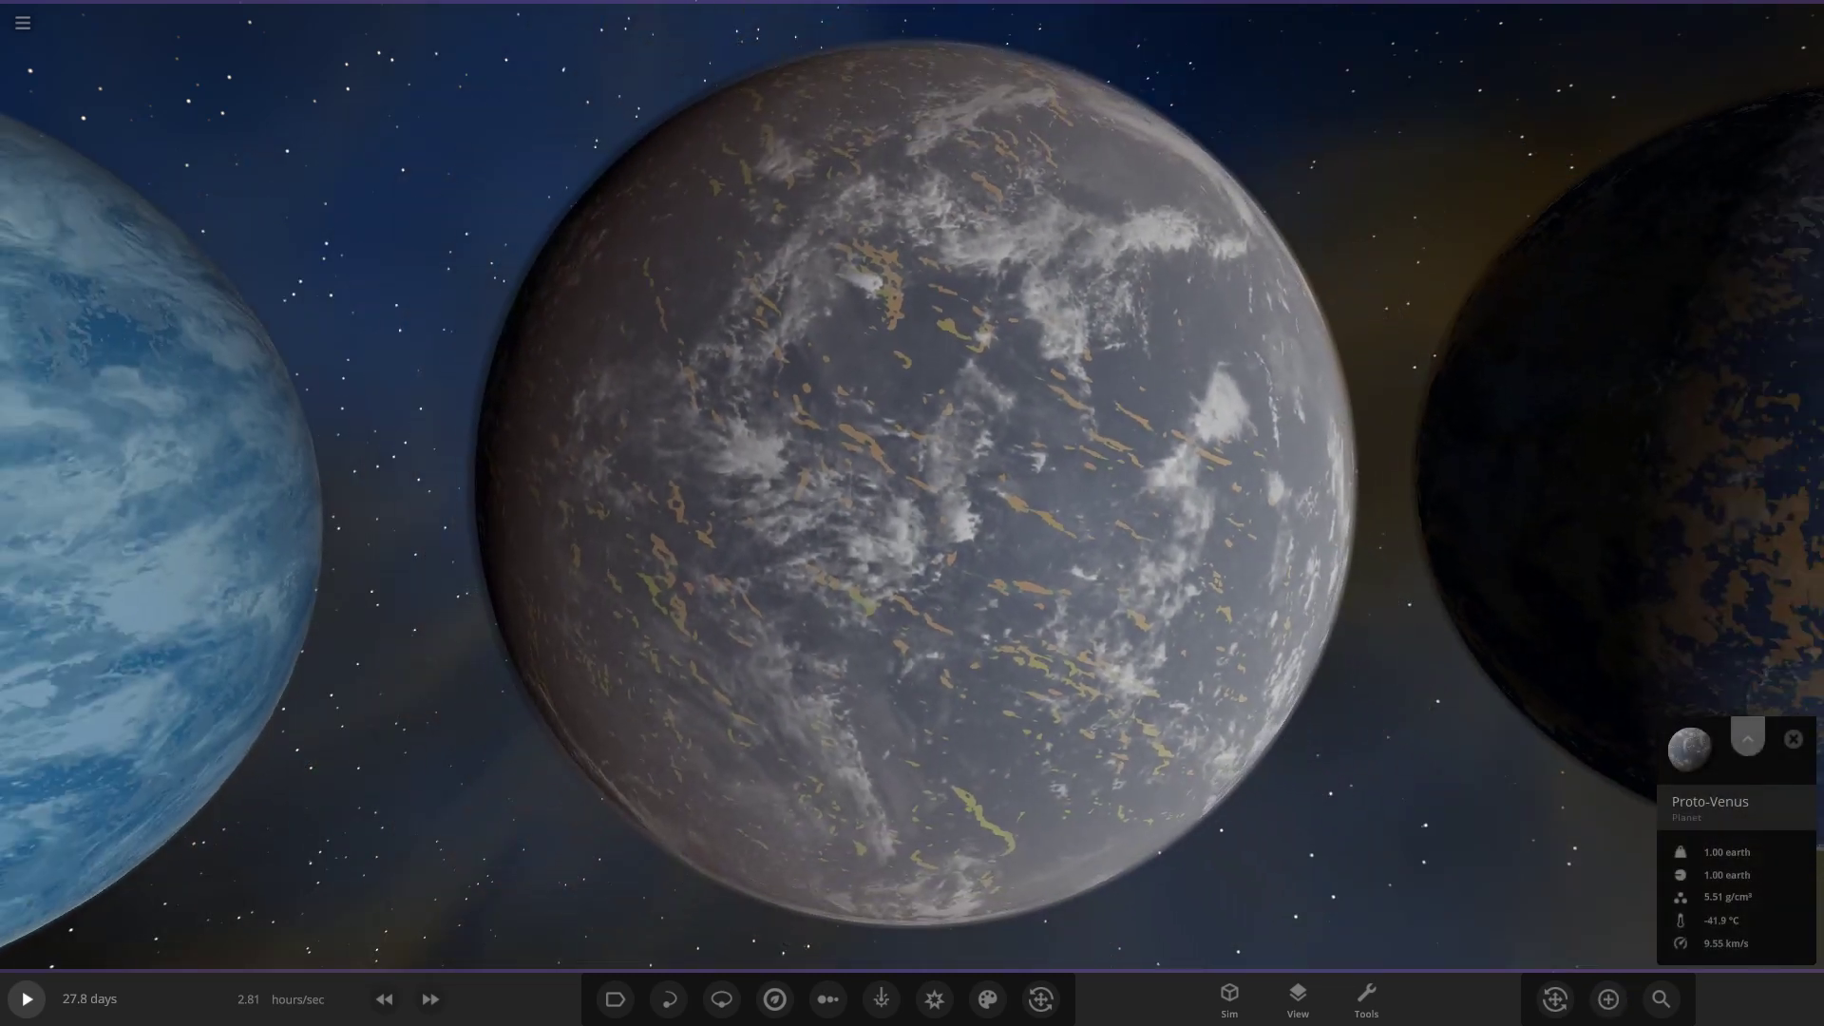
Reopen the grey Proto-Venus's properties, hide its atmosphere and clouds, and look around its bare surface.
click(1748, 737)
drag(1121, 494, 855, 484)
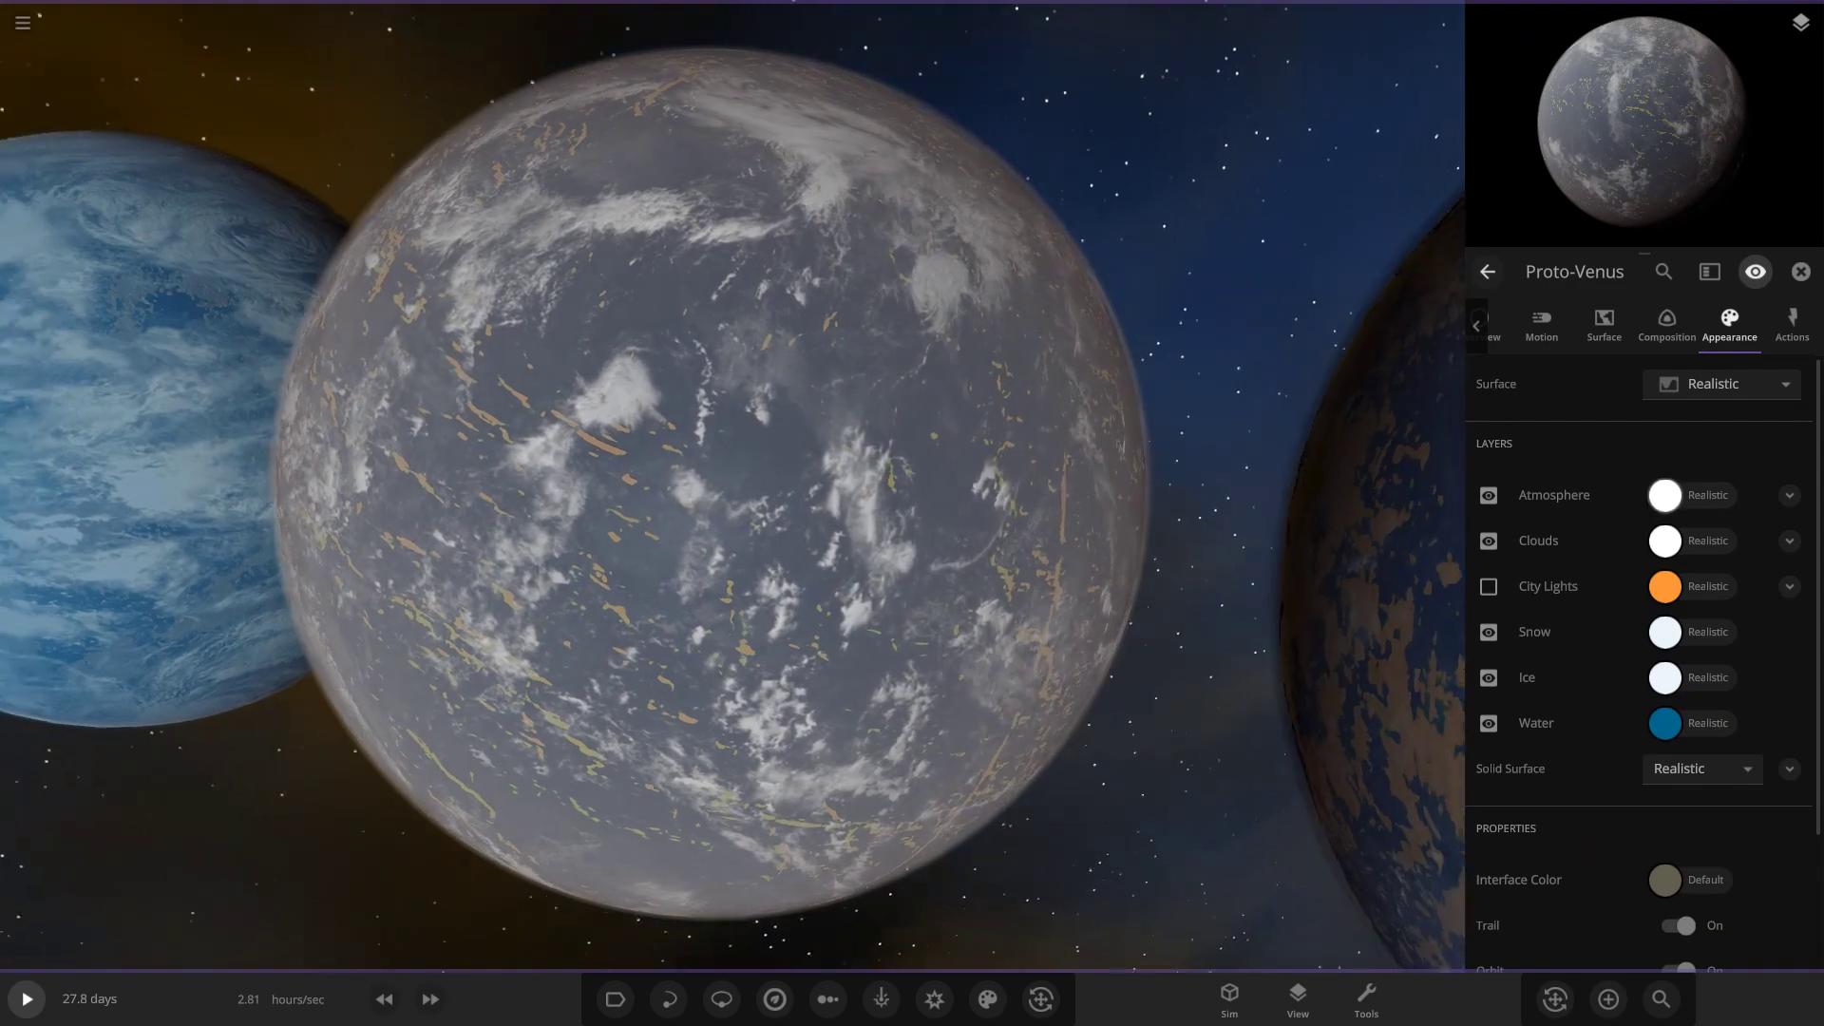
click(1489, 495)
click(1488, 541)
drag(722, 494, 1102, 523)
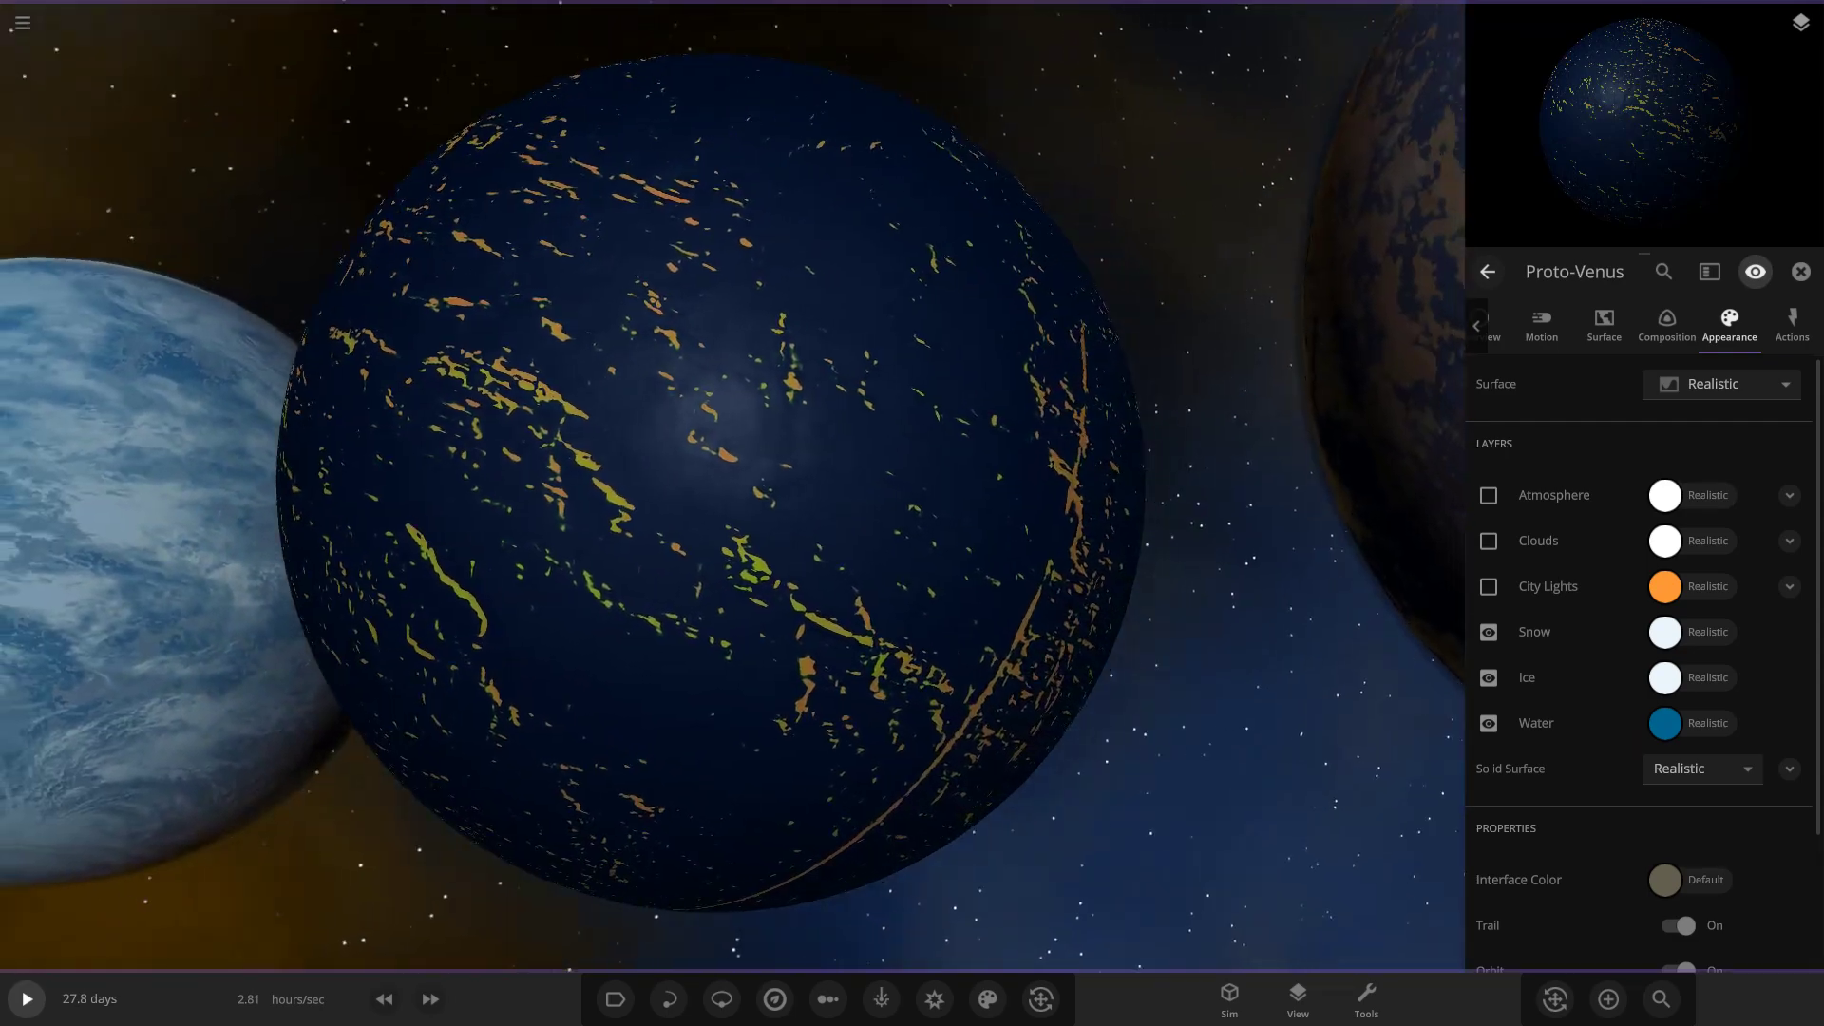
Reduce the water in this Proto-Venus's material composition, trying 0.0000500 and 0.0000300 earth.
click(1667, 326)
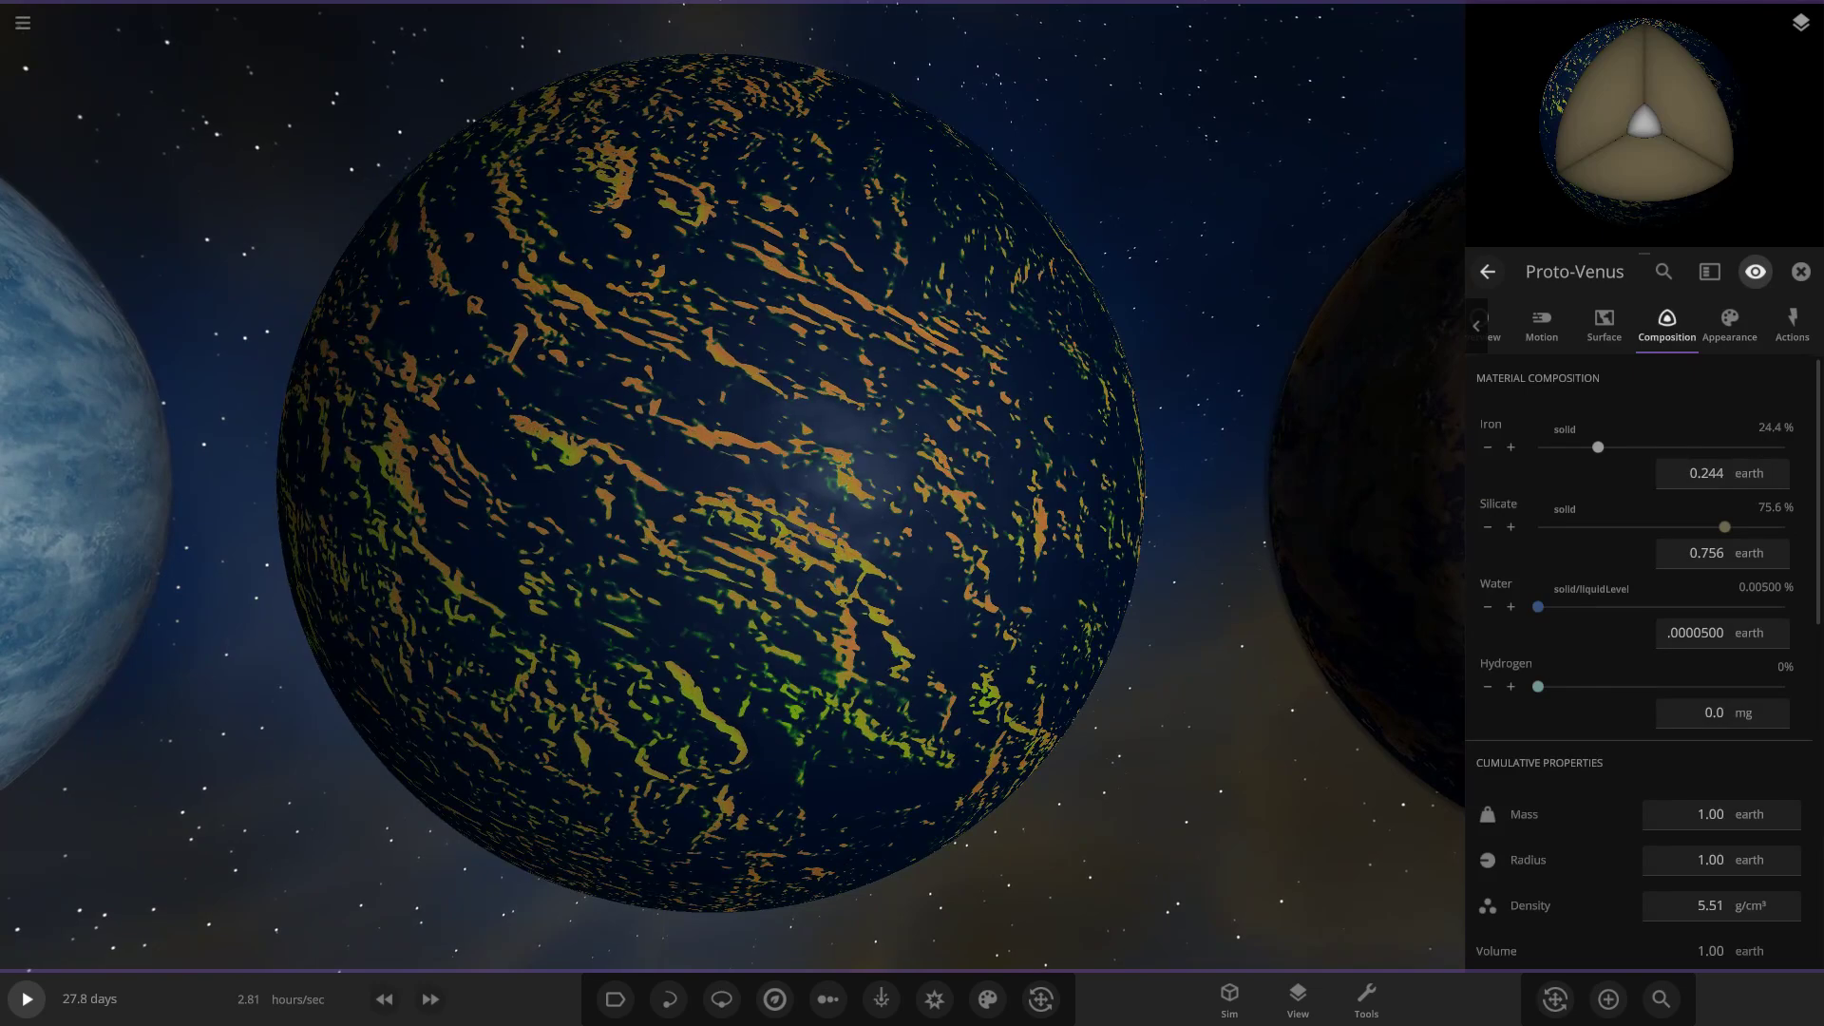
scroll(731, 486, down, 4)
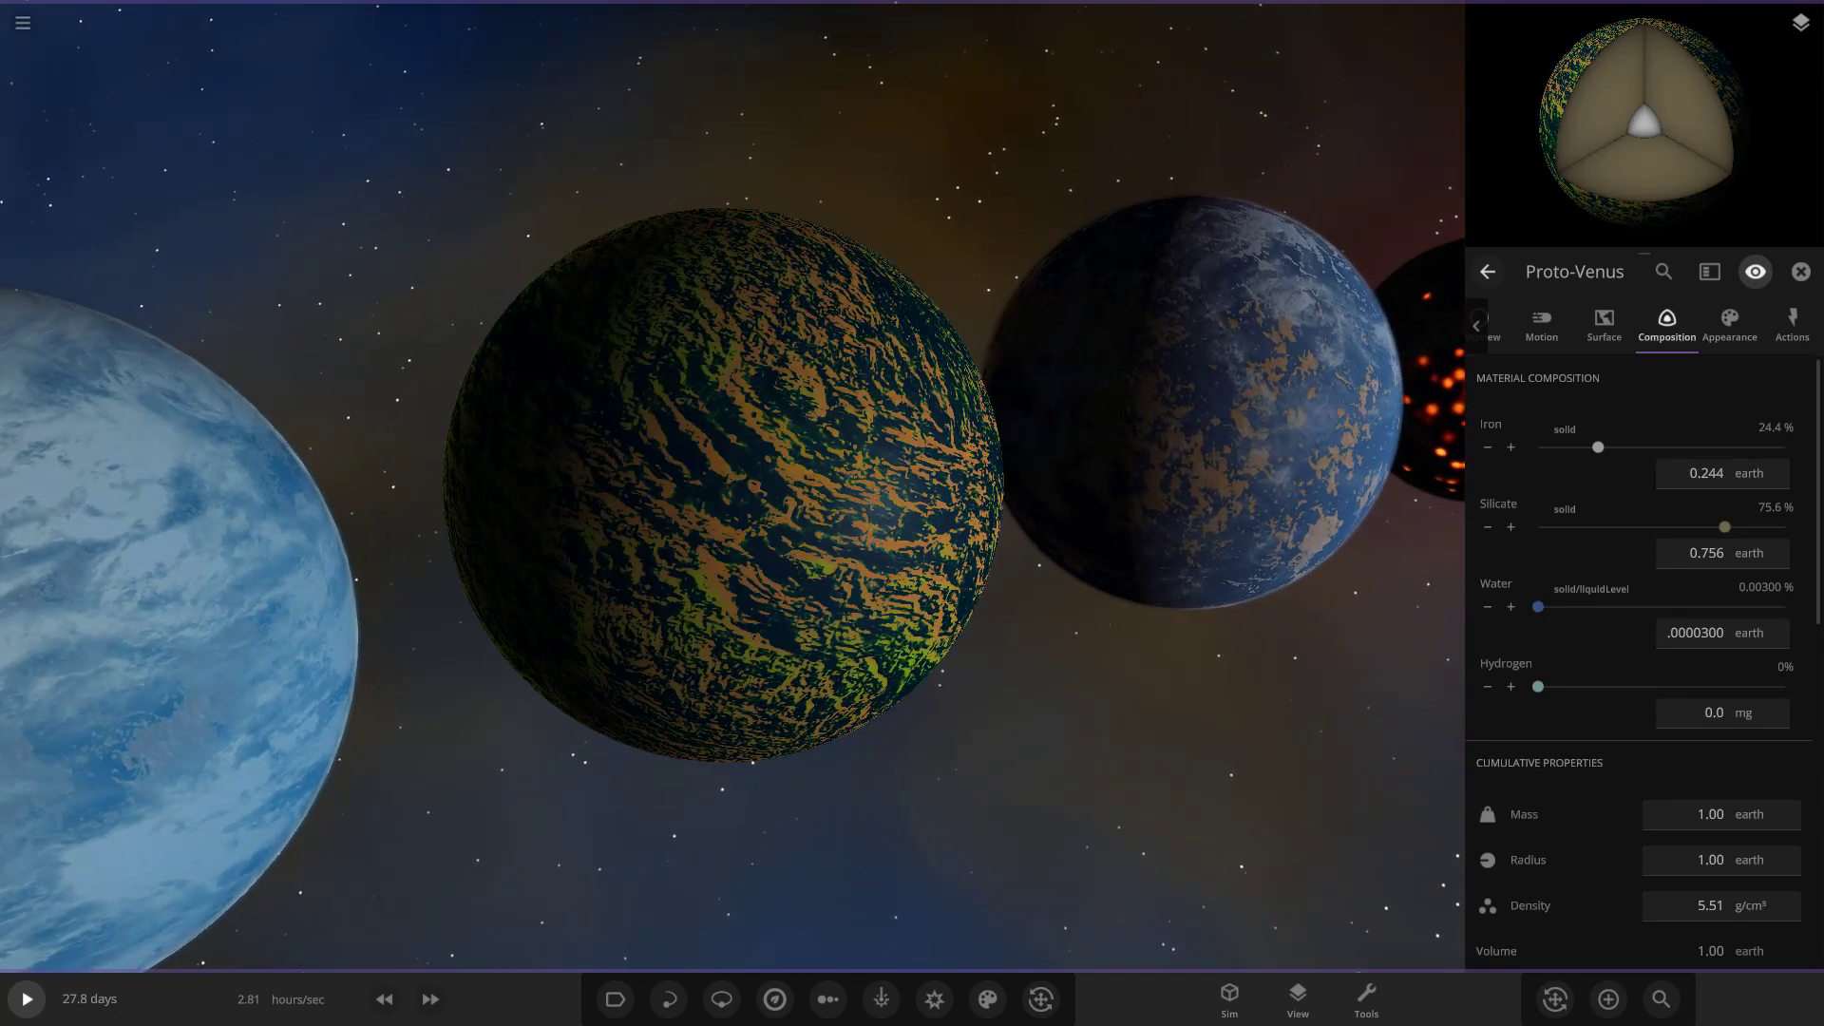
Show the atmosphere and clouds of this Proto-Venus again and view it among its neighbours.
click(1729, 326)
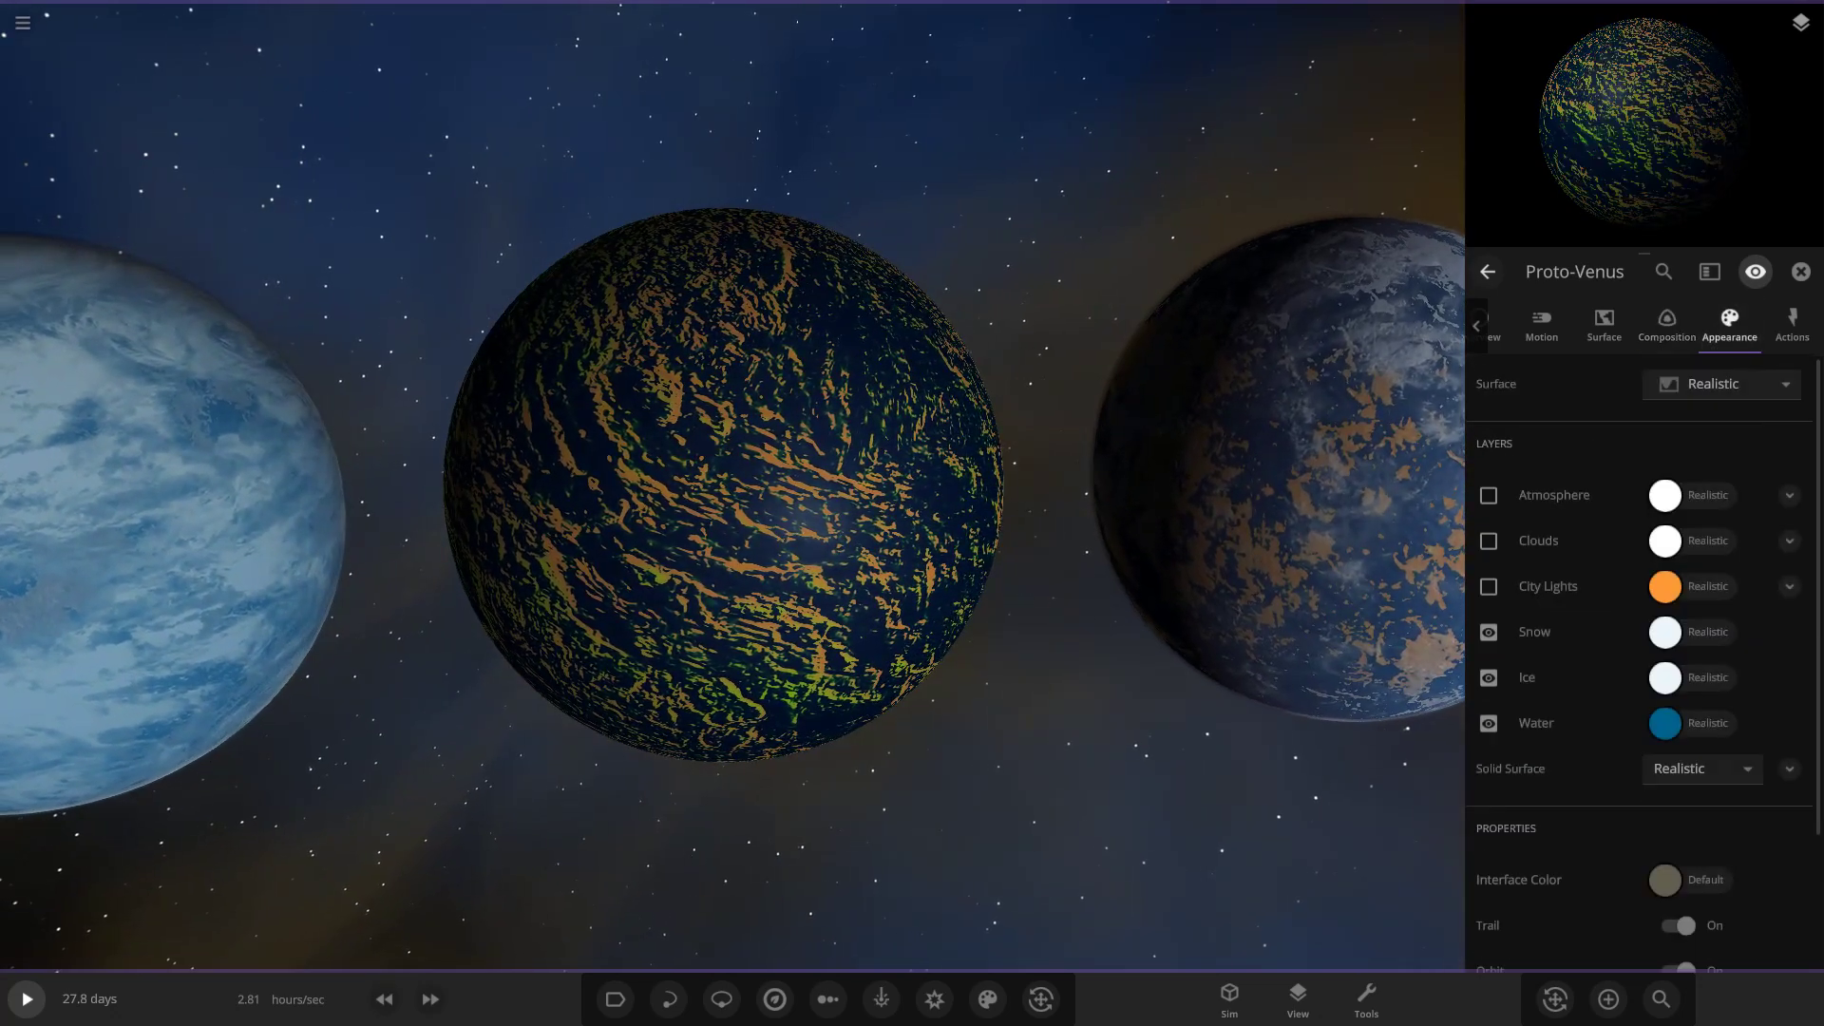
click(1488, 496)
click(1489, 542)
scroll(1273, 513, down, 3)
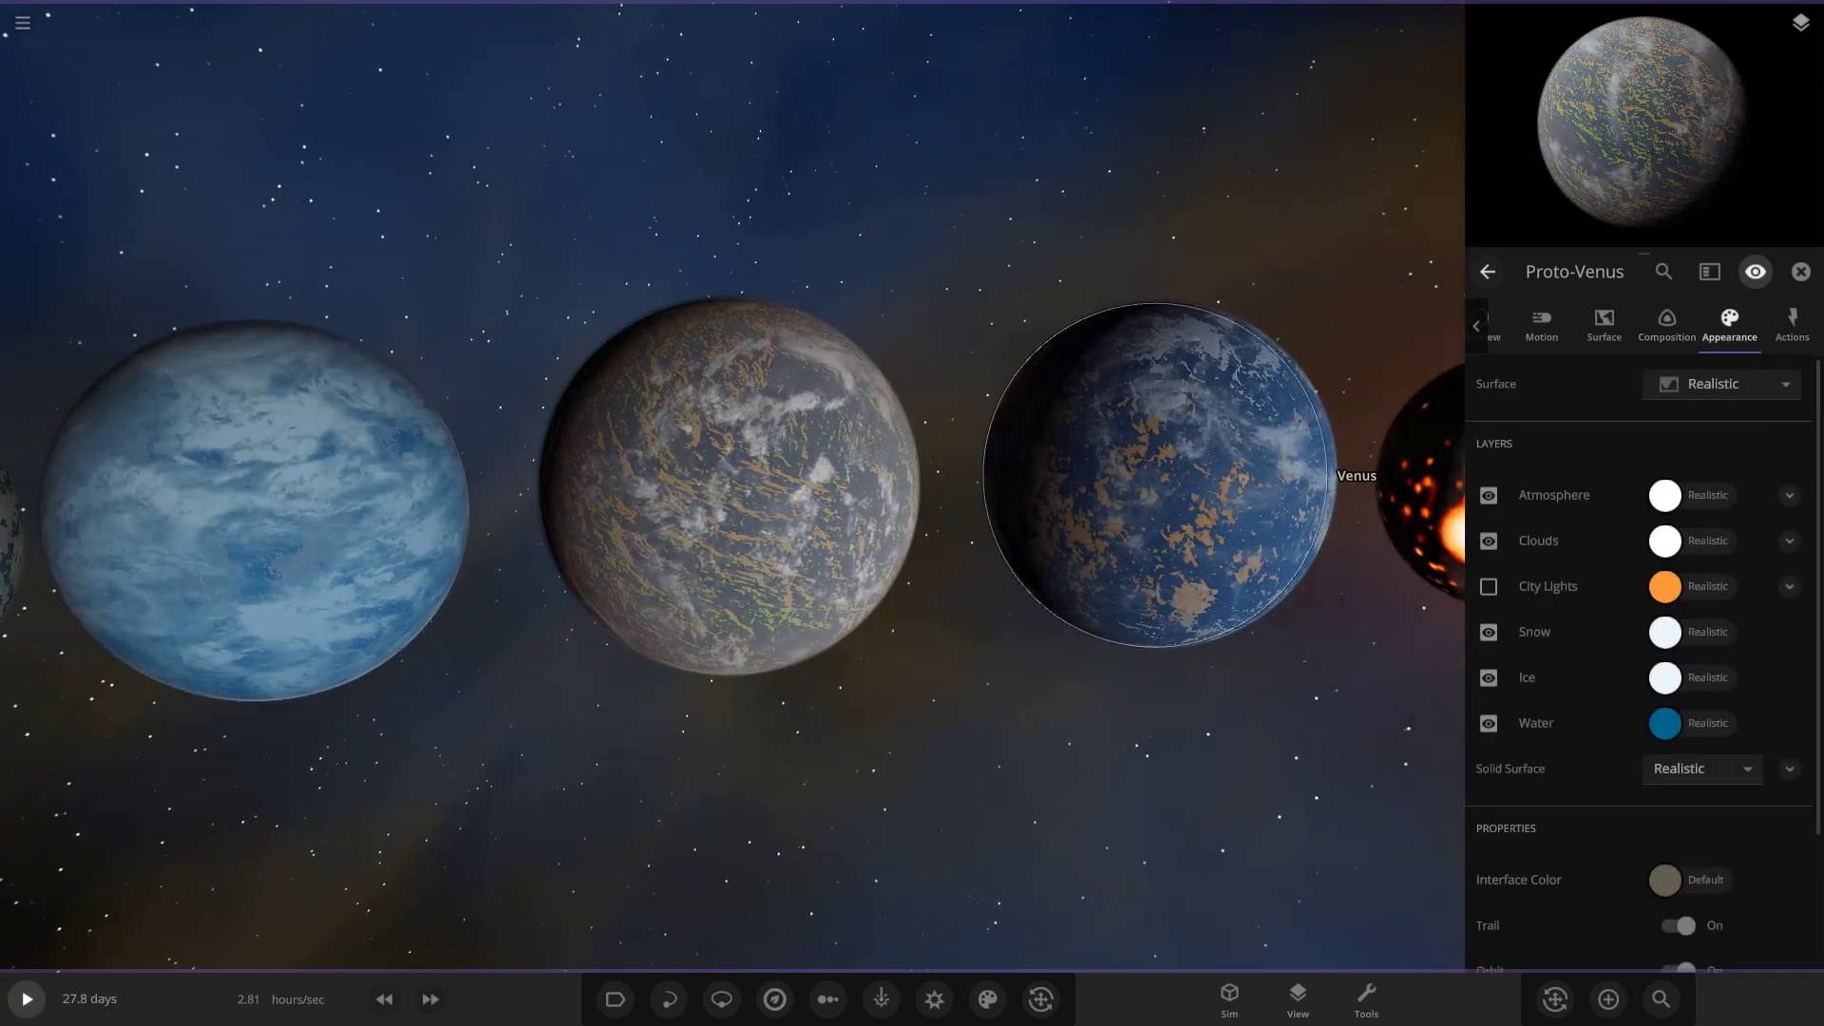
Focus on the neighbouring blue Venus, search the object library for "com", and close the library.
double_click(1178, 489)
scroll(1178, 489, up, 3)
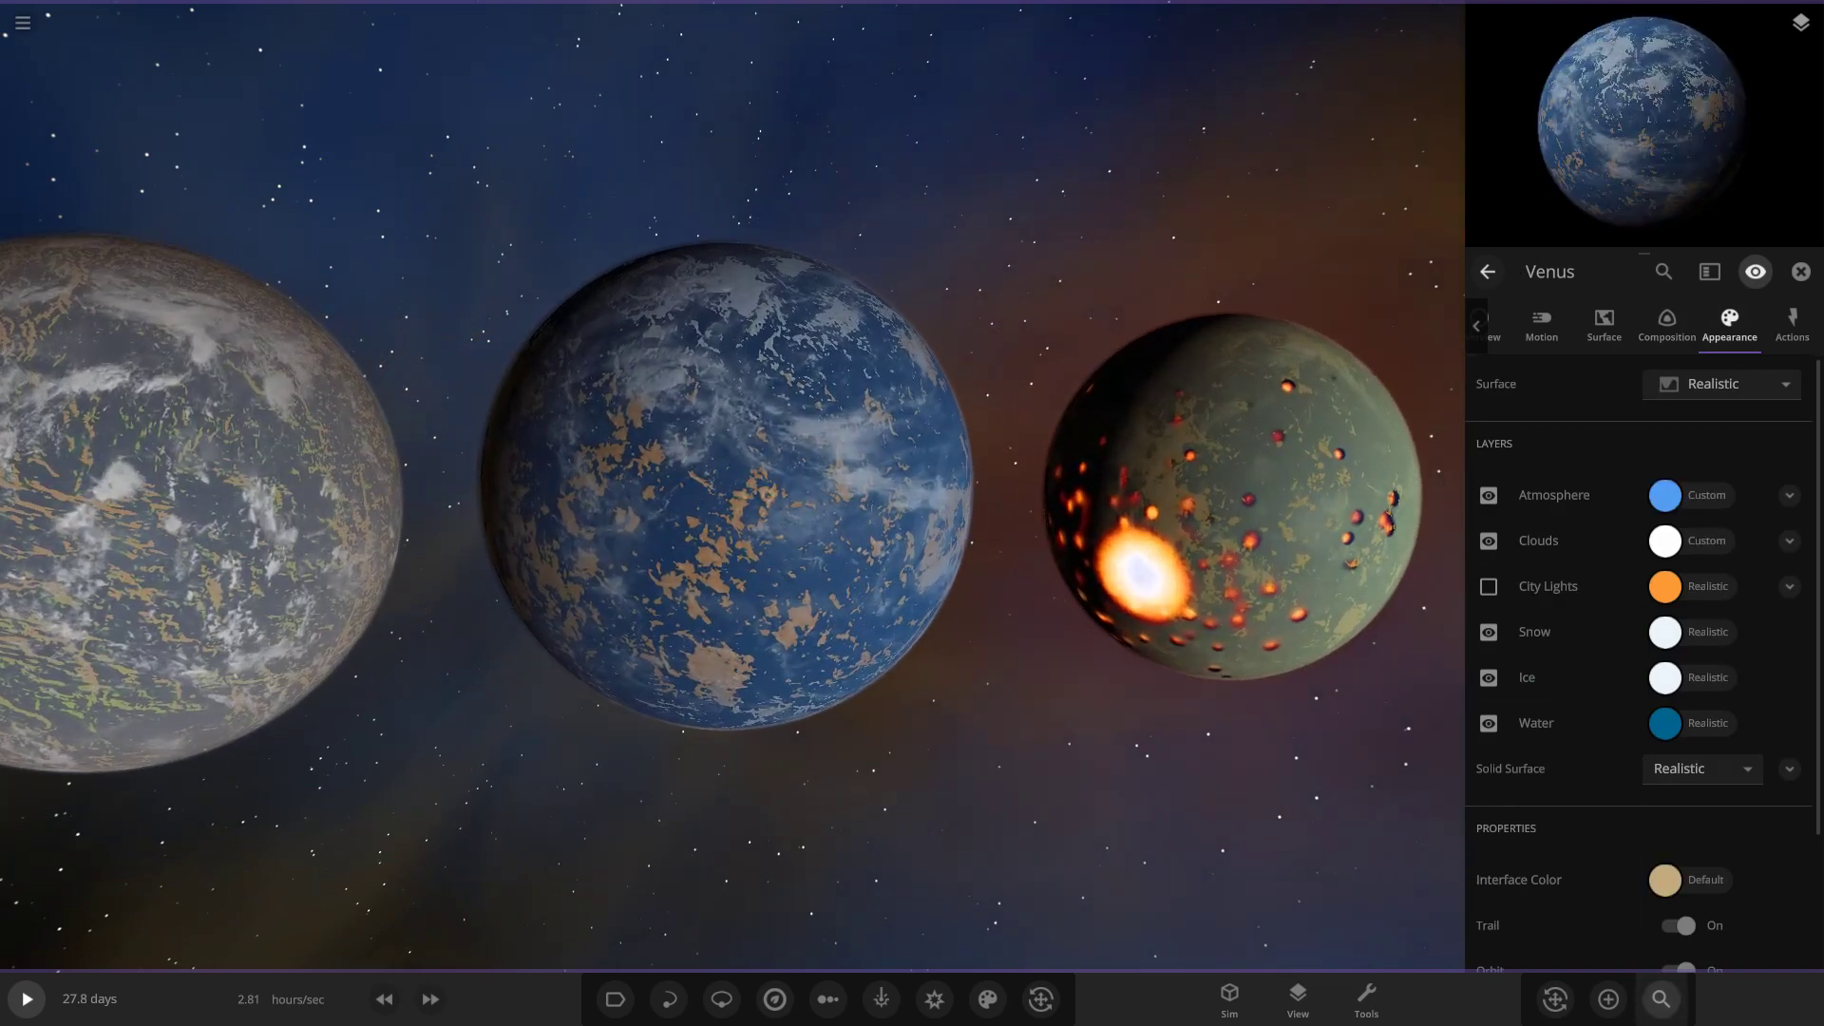
click(1608, 999)
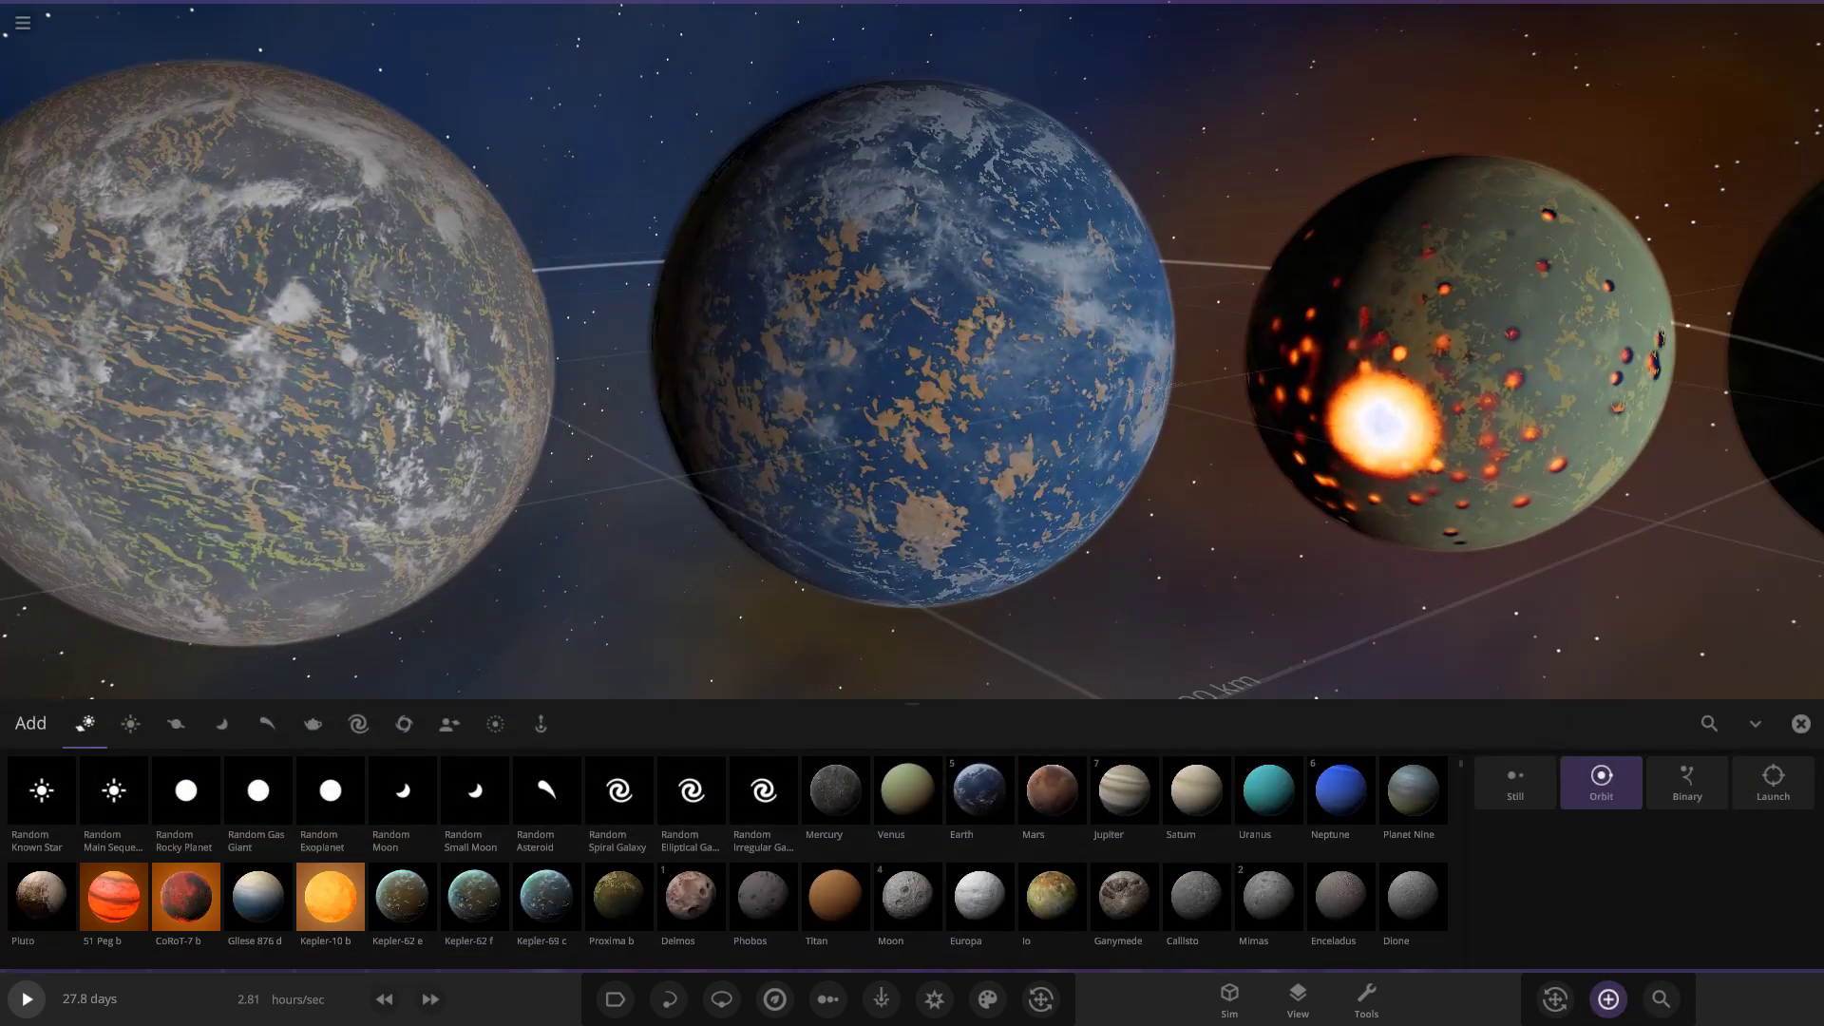
text(com)
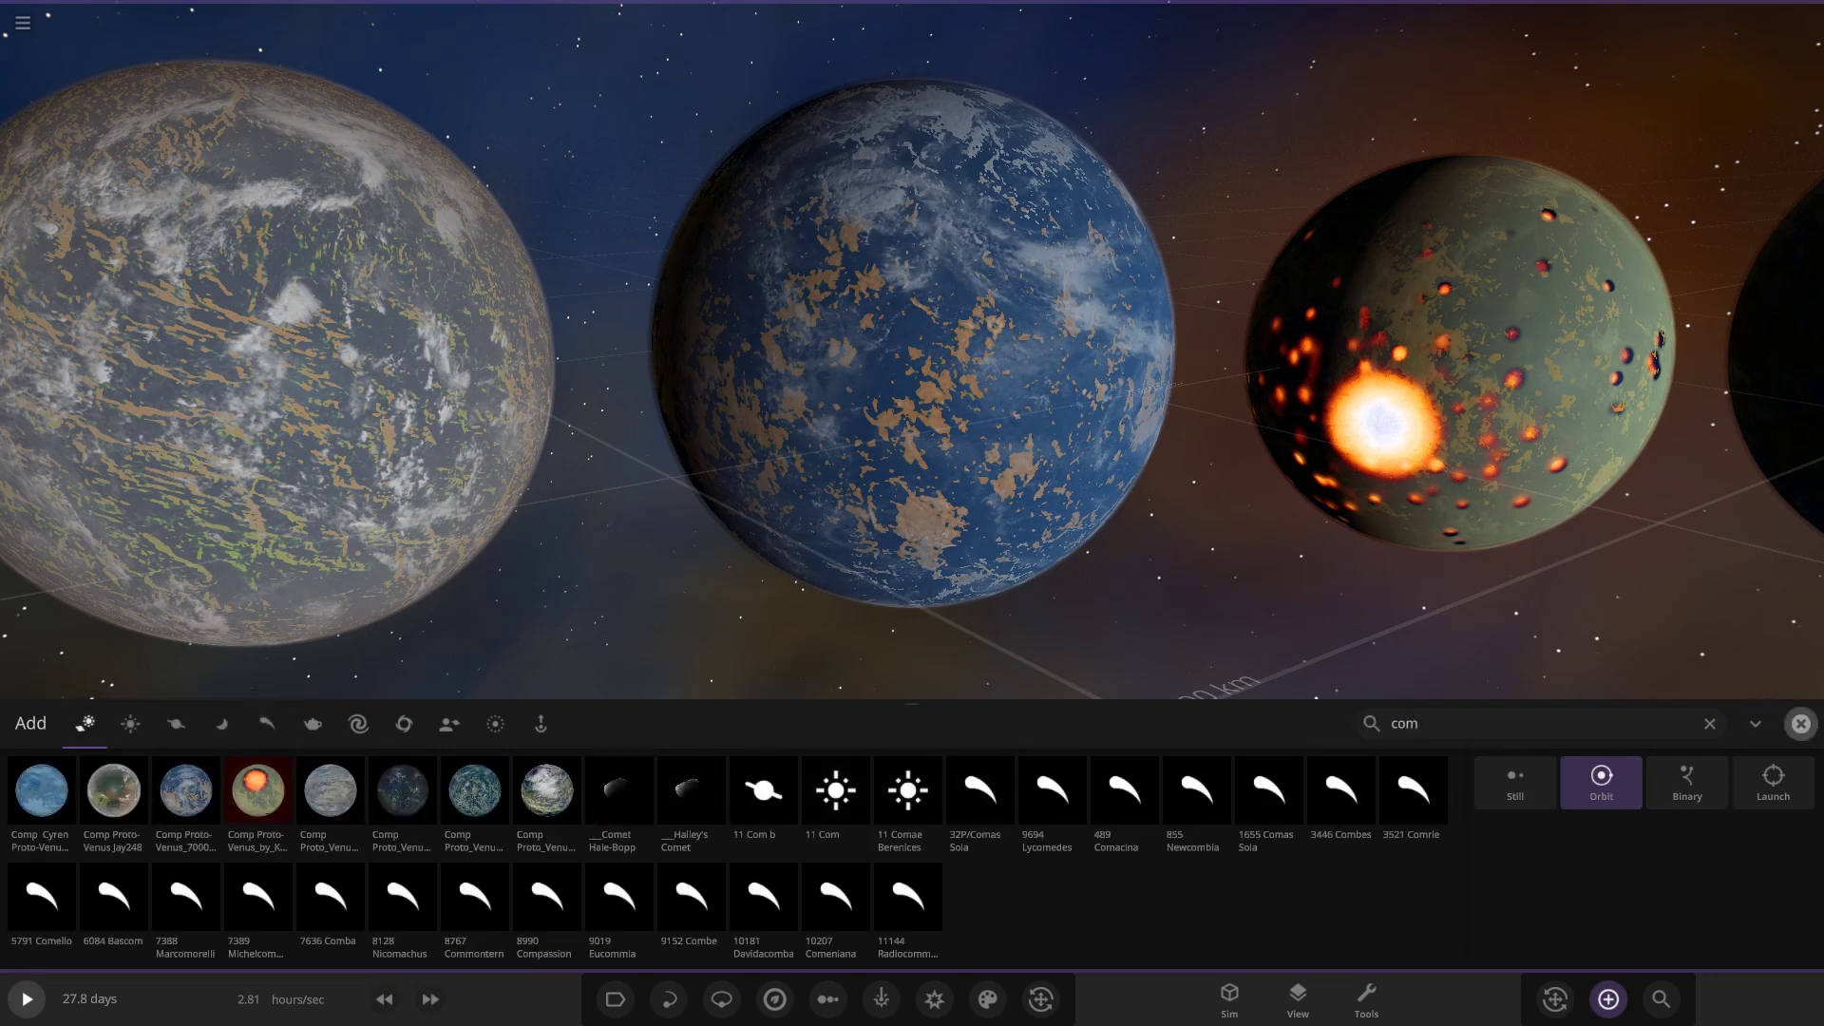
click(1800, 723)
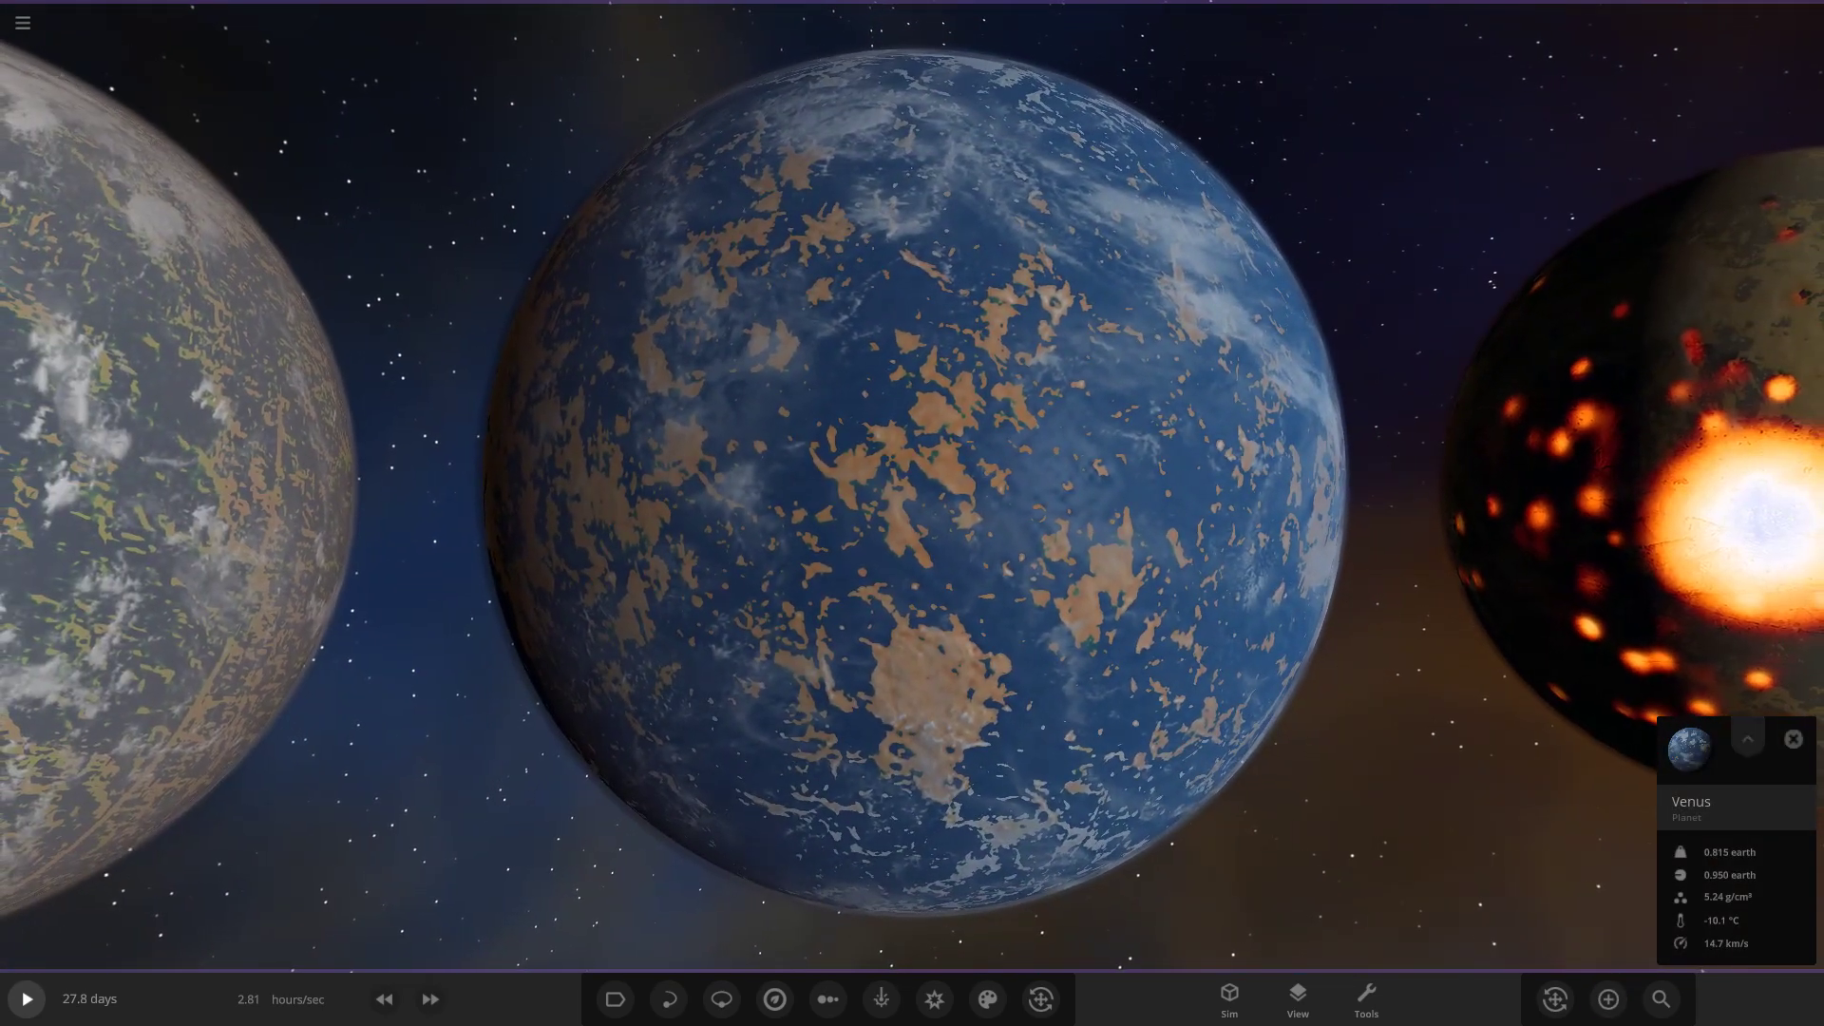
Inspect the blue Venus's surface without its atmosphere and clouds, and switch both layers back on.
click(1748, 738)
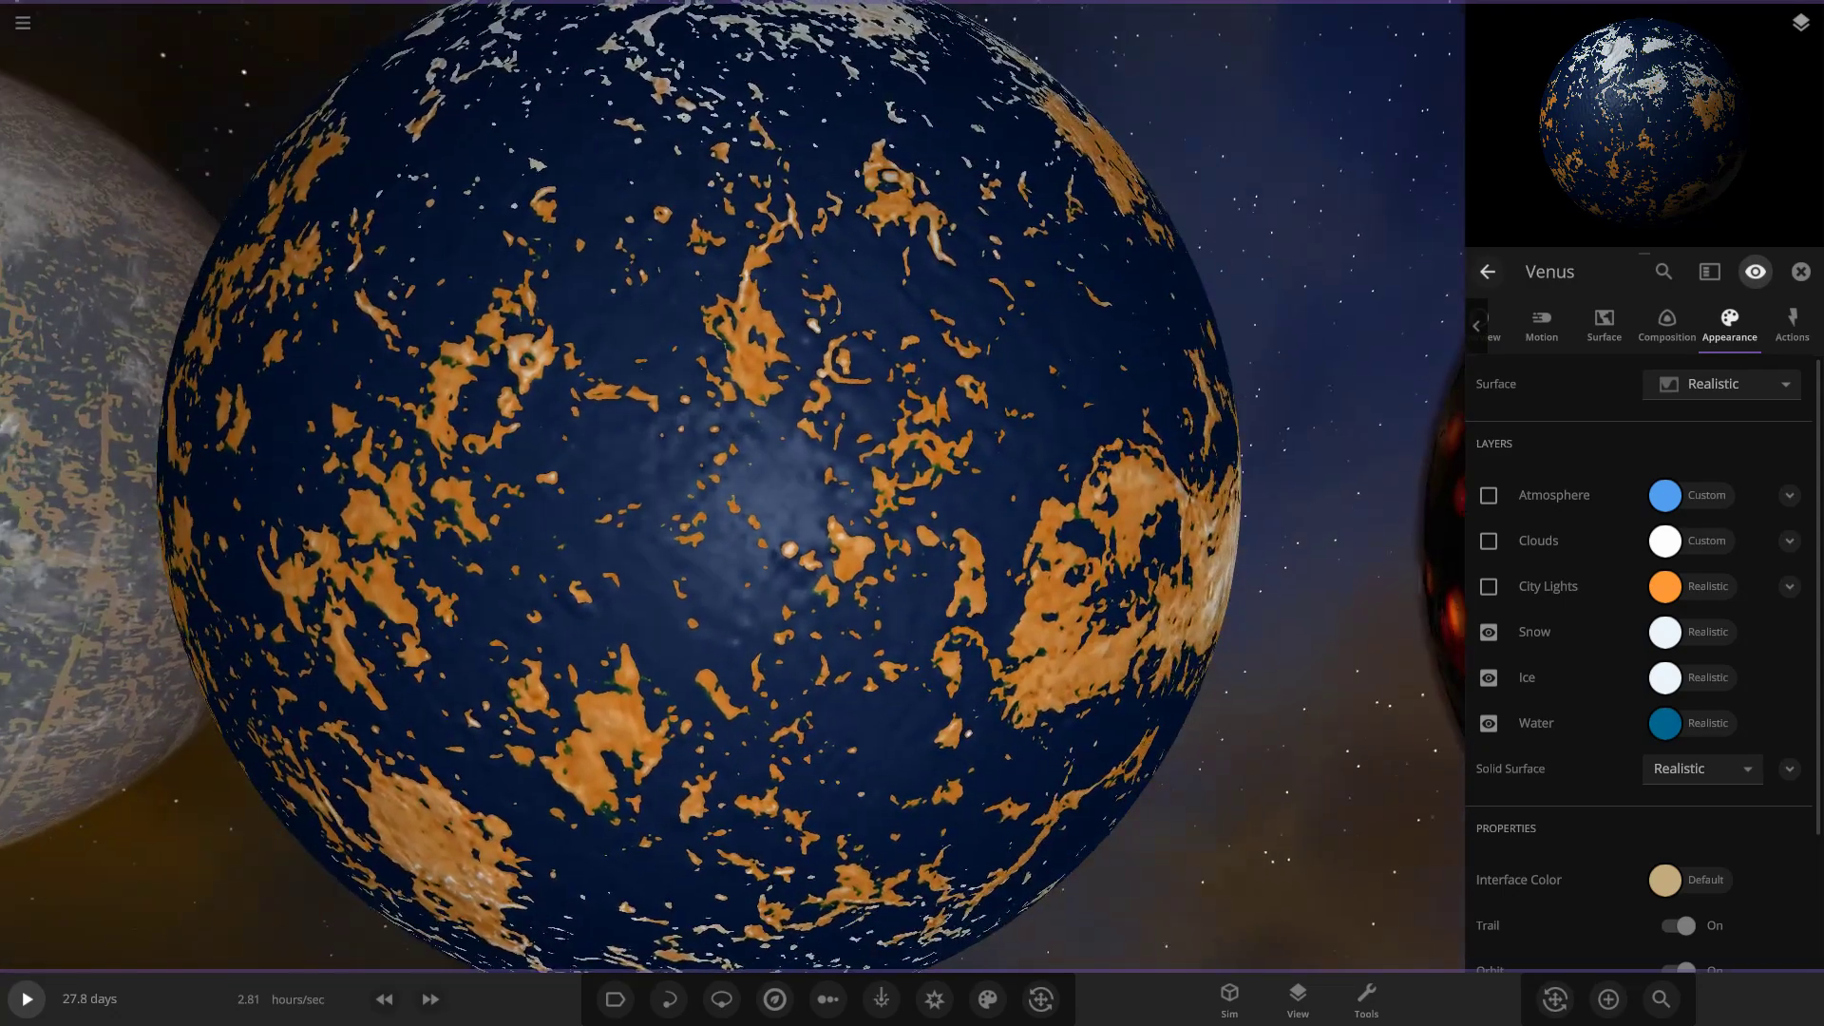
click(1488, 540)
scroll(732, 486, down, 3)
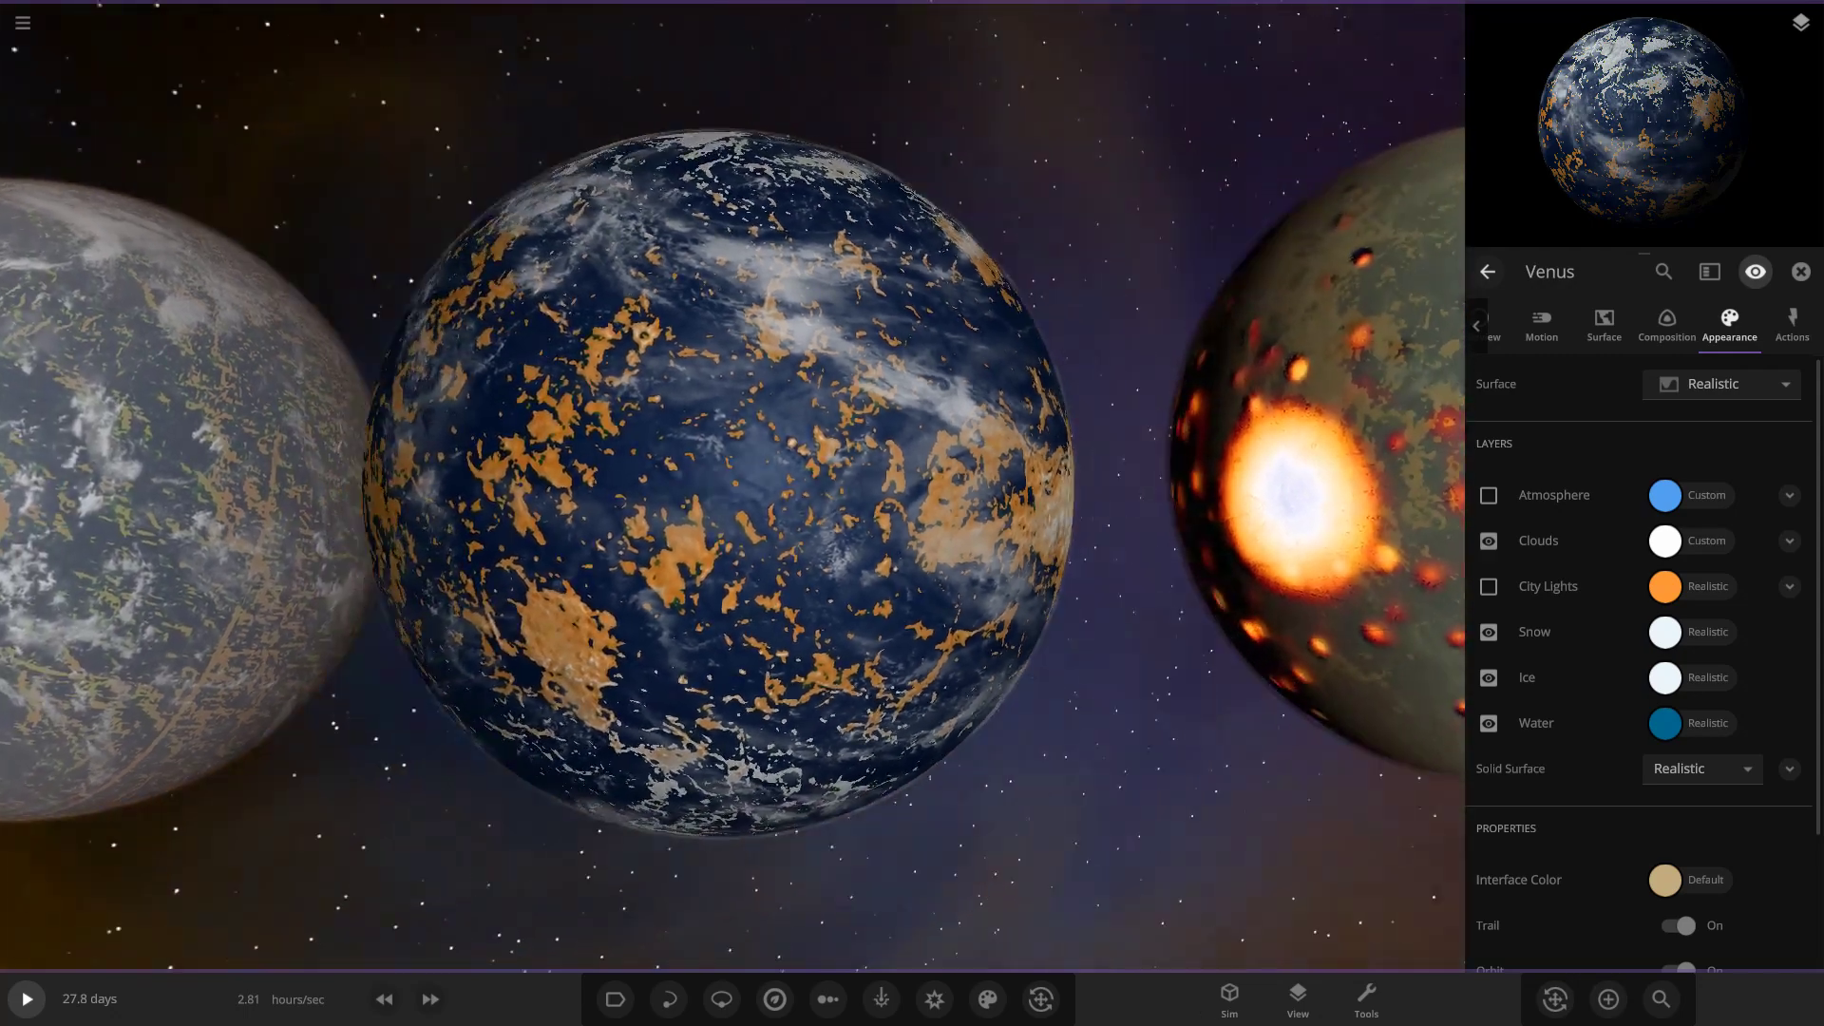
click(1489, 495)
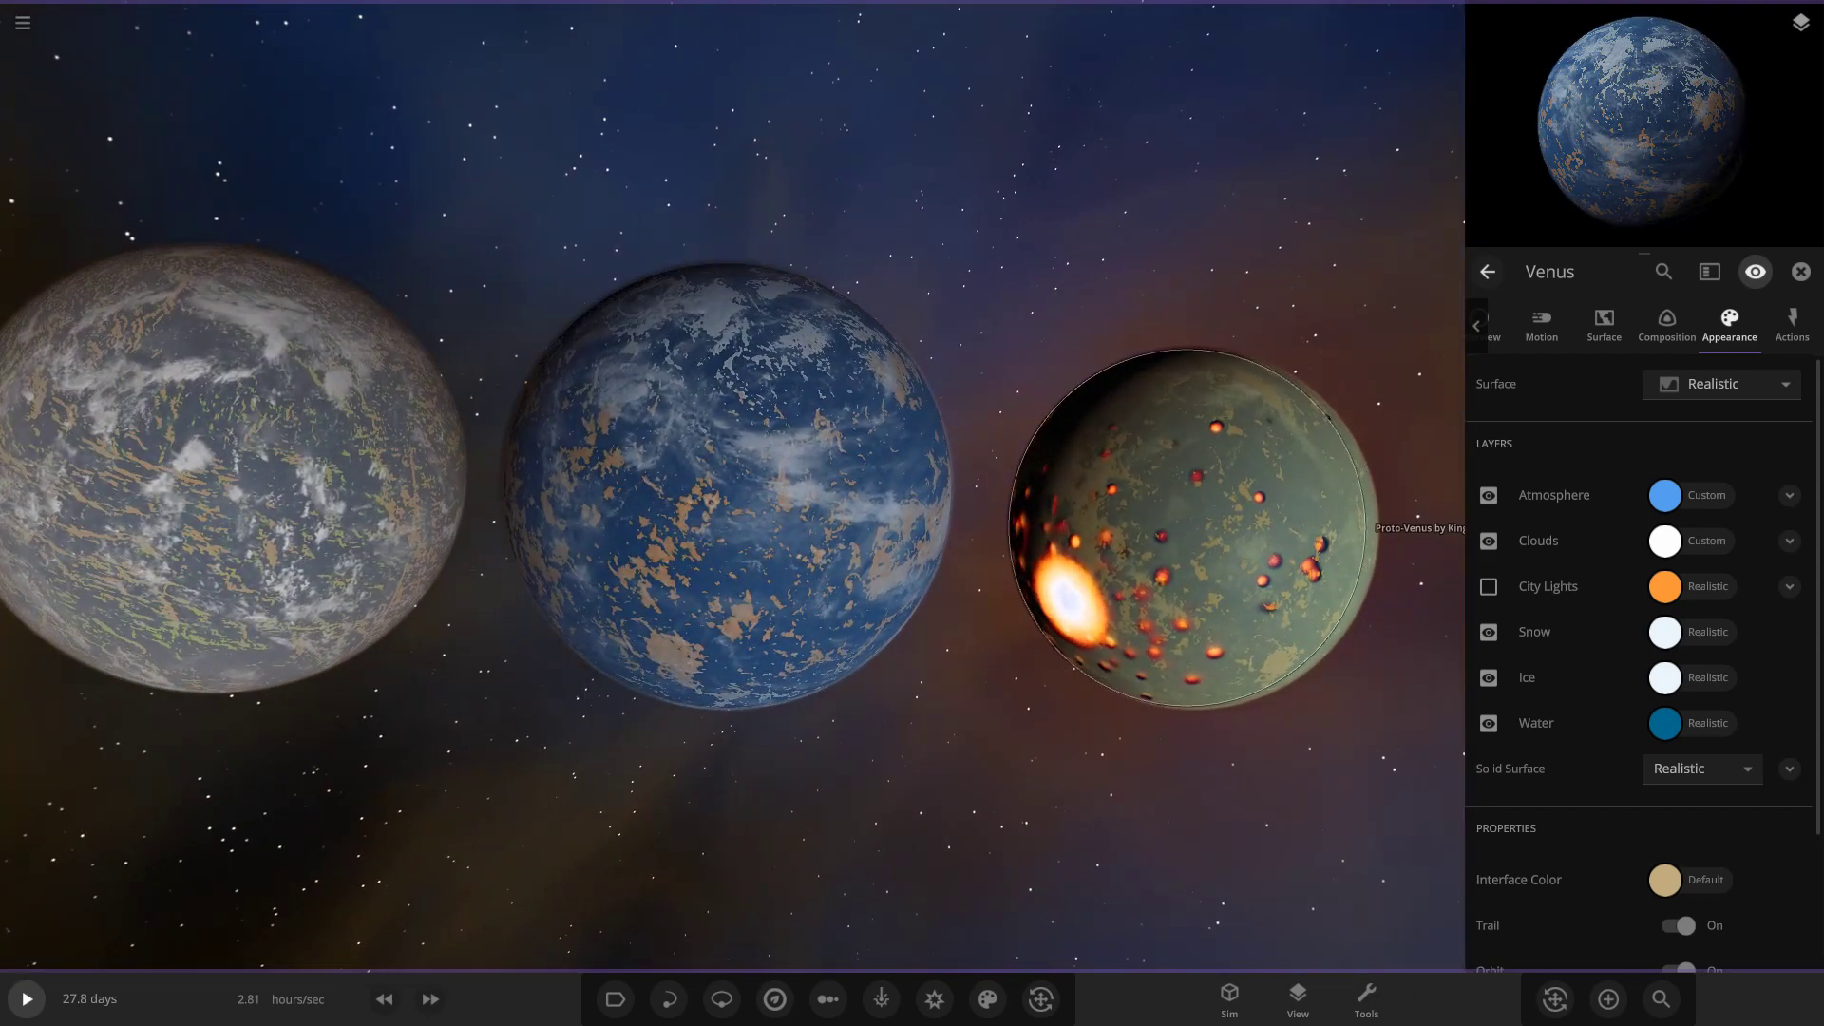
Select the green, glowing-cratered Proto-Venus and review its overview properties and surface up close.
click(1193, 529)
click(1497, 326)
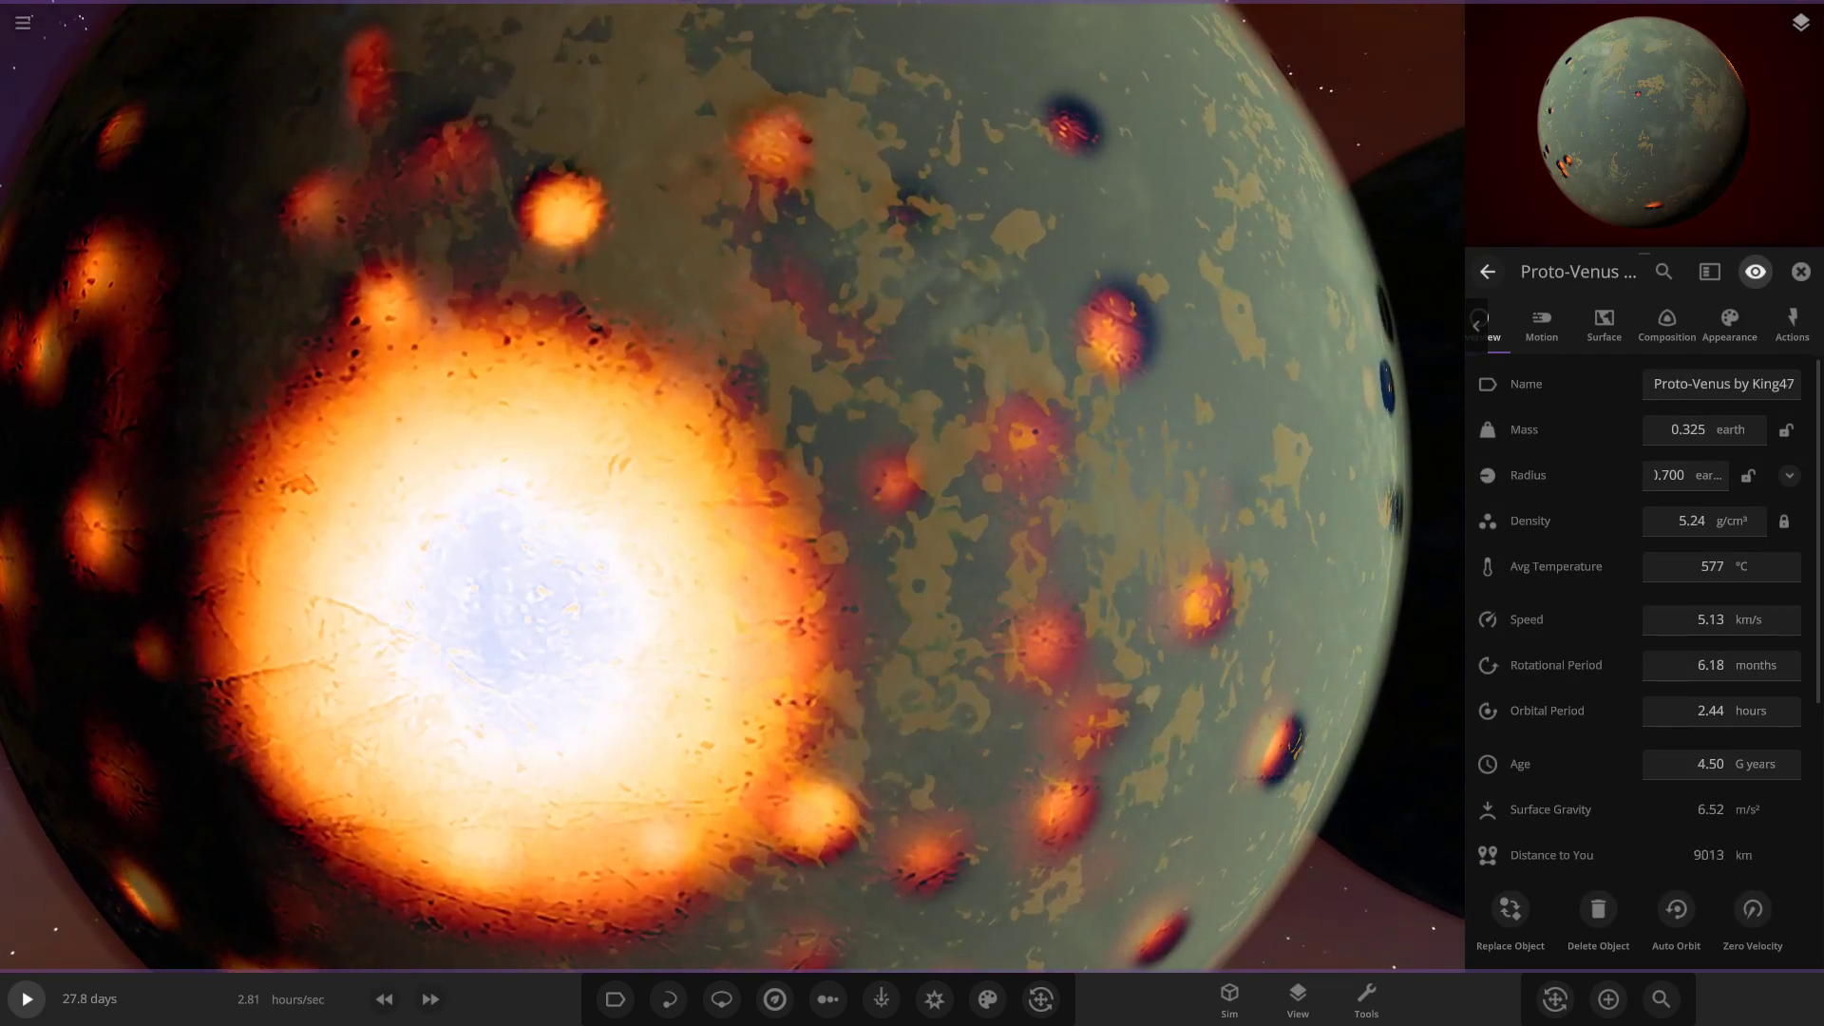
scroll(731, 486, down, 4)
Open the atmosphere colour of the cratered Proto-Venus and examine the planet from another angle.
click(1728, 325)
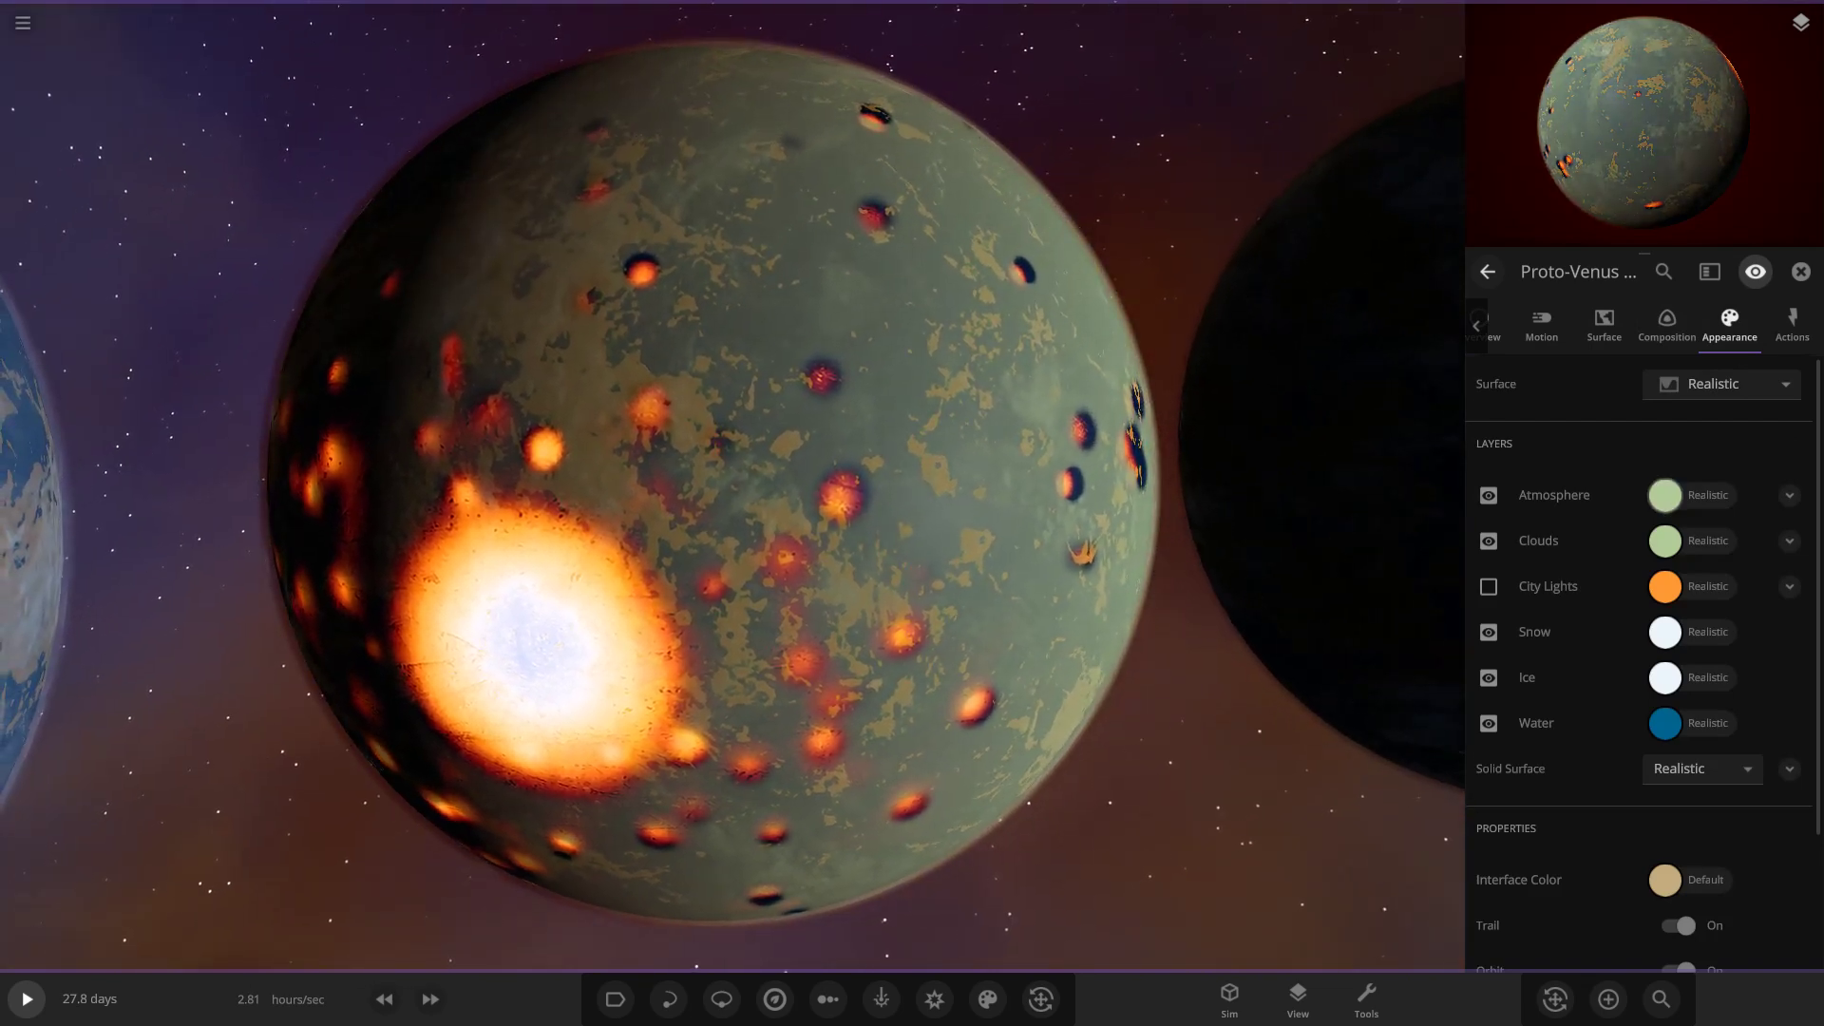
click(1664, 495)
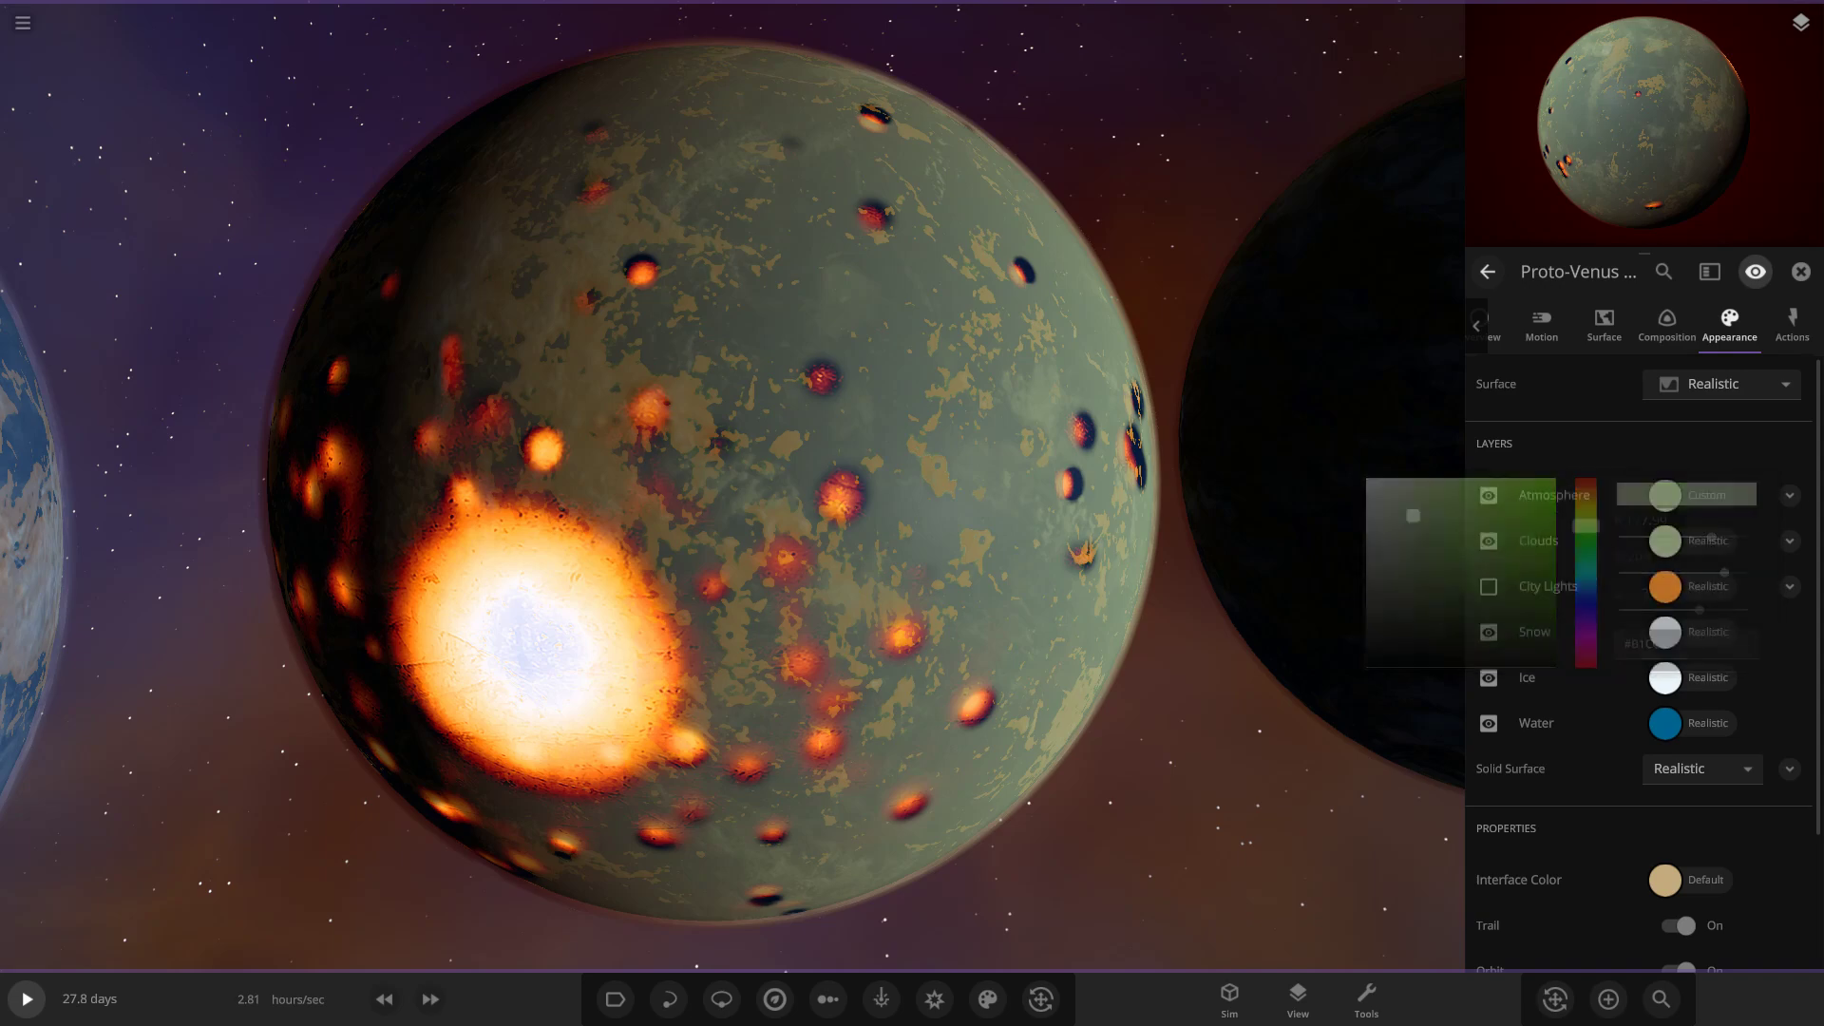
right_drag(817, 474, 598, 522)
scroll(732, 485, up, 3)
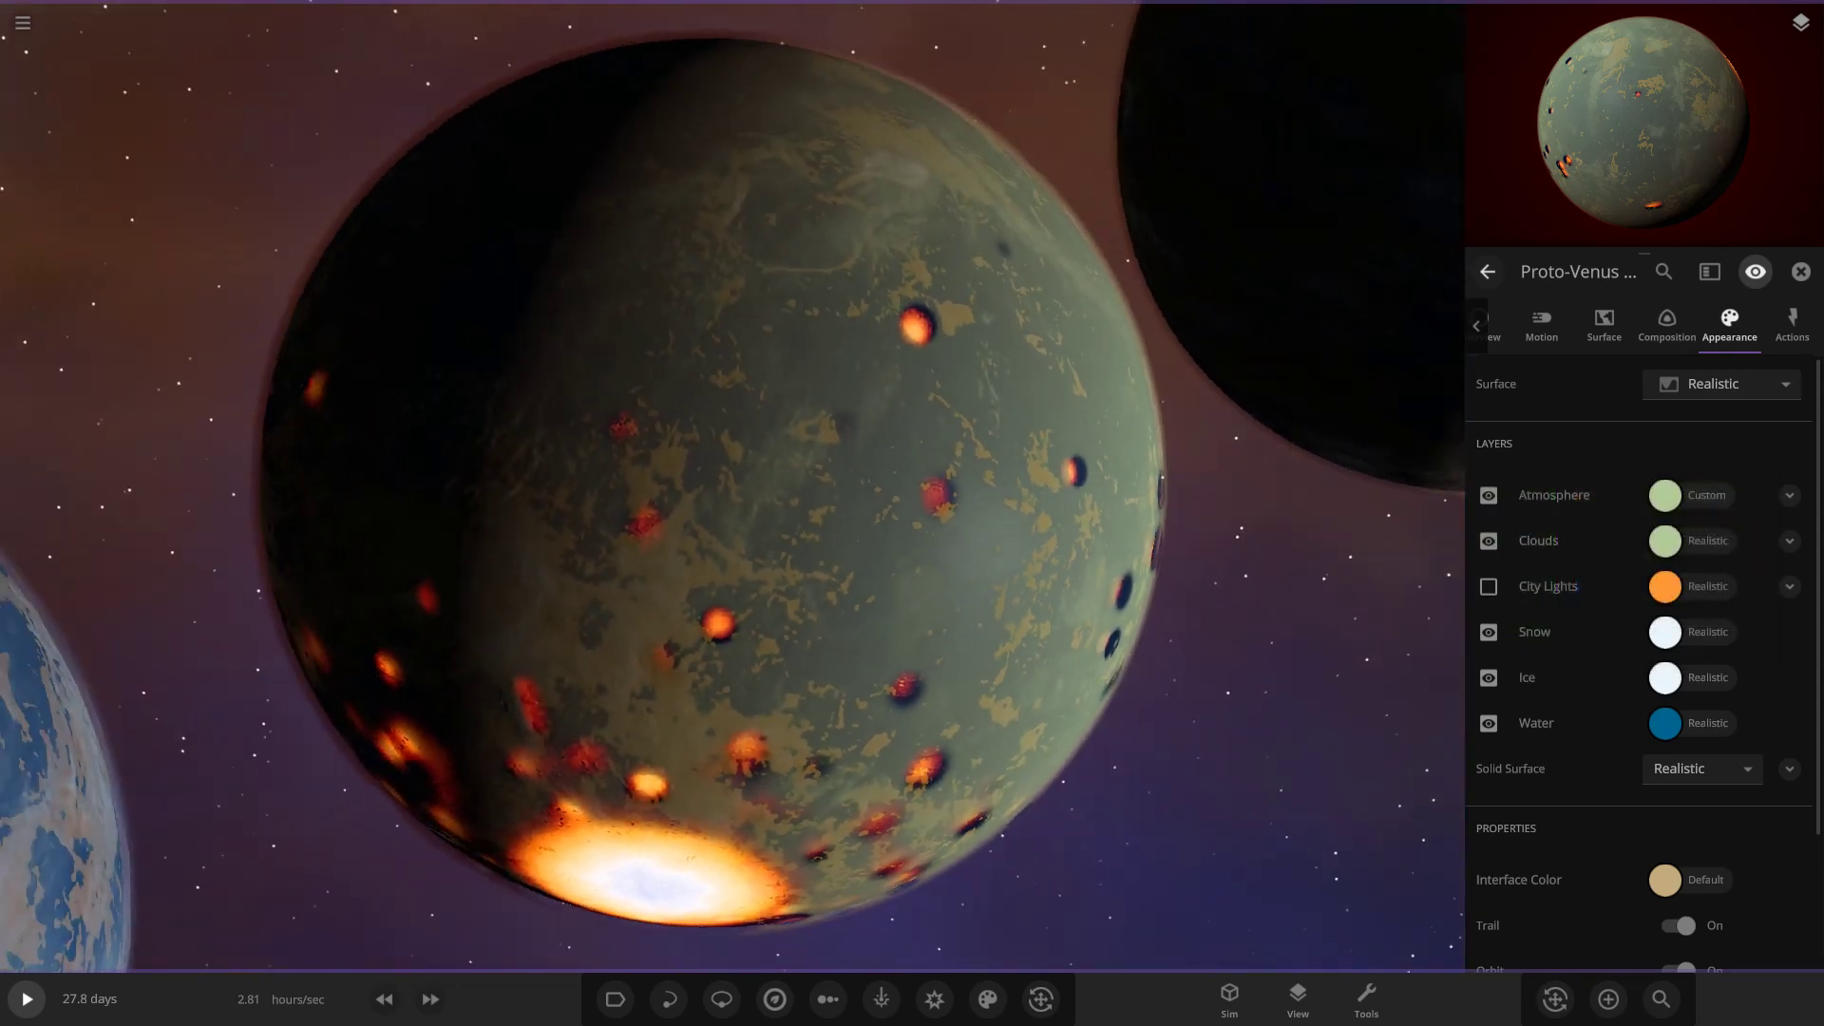
Inspect the cratered Proto-Venus without its atmosphere and clouds, and switch both layers back on.
right_drag(817, 532, 689, 384)
click(1489, 495)
click(1489, 540)
right_drag(817, 475, 760, 467)
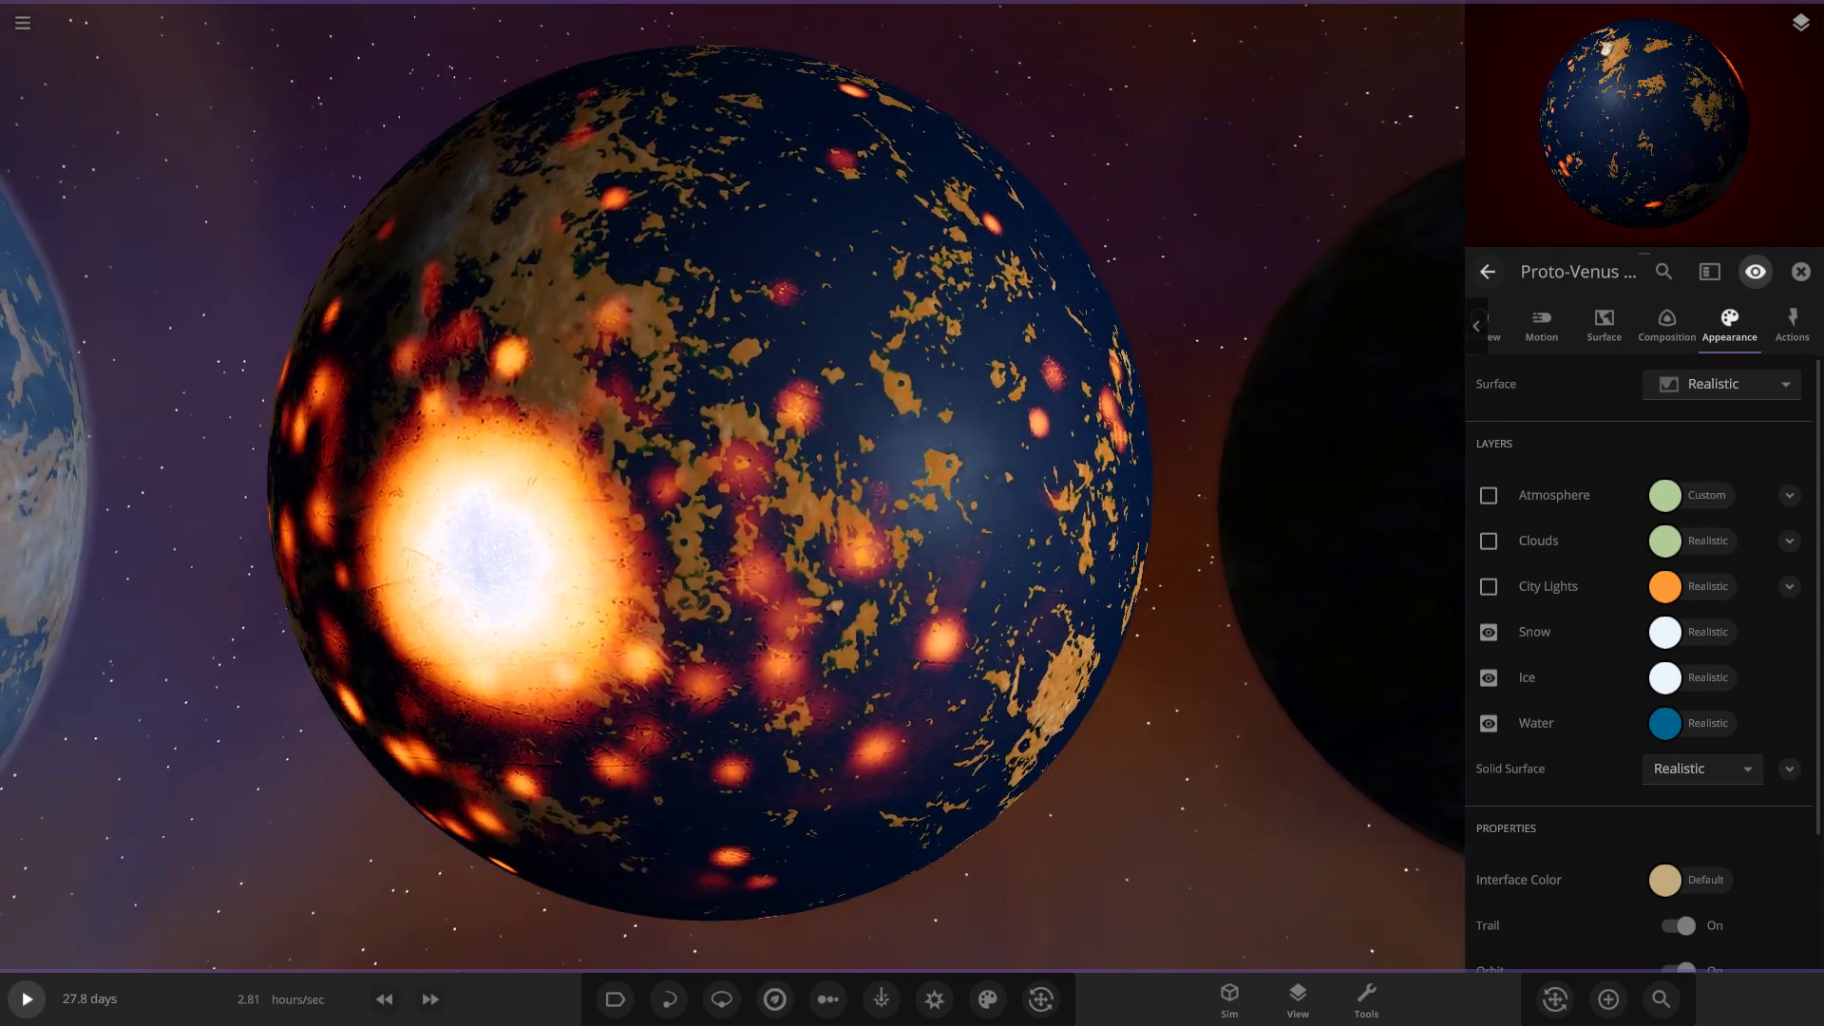
click(1489, 495)
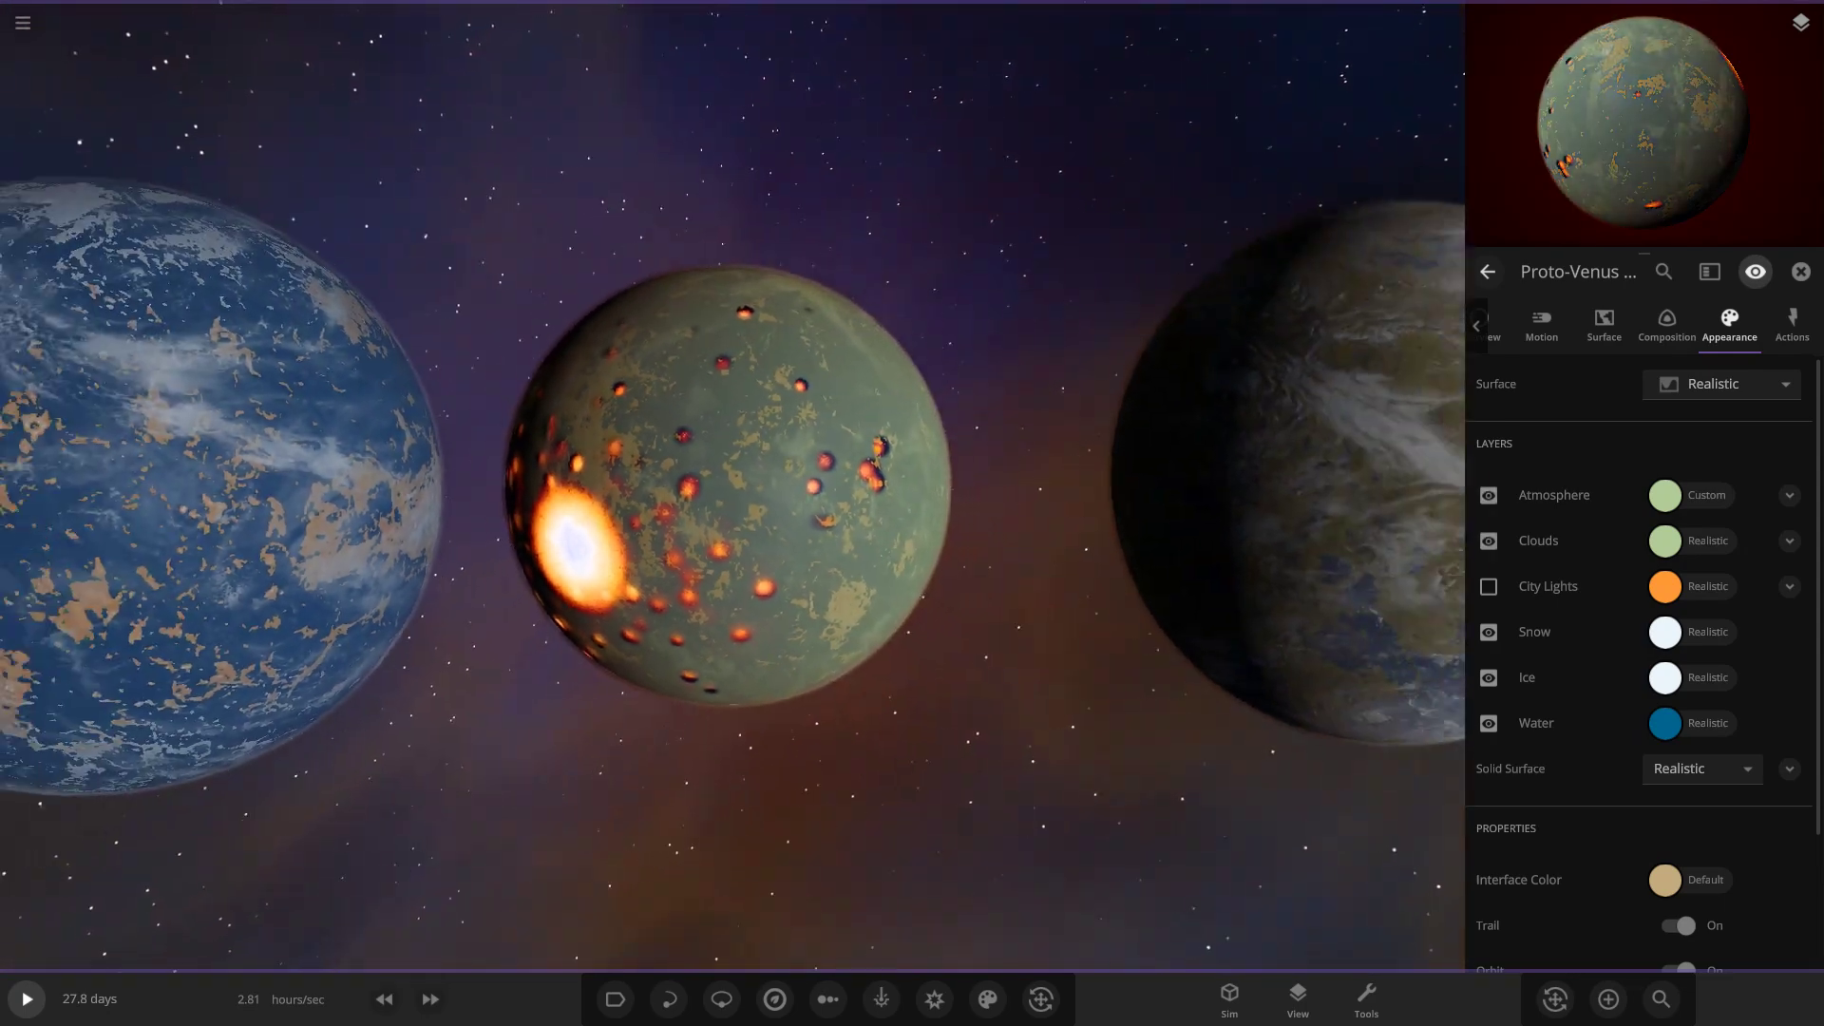
Focus on the cloudy brown-and-blue Proto-Venus beside the cratered one and check its overview properties.
double_click(1297, 476)
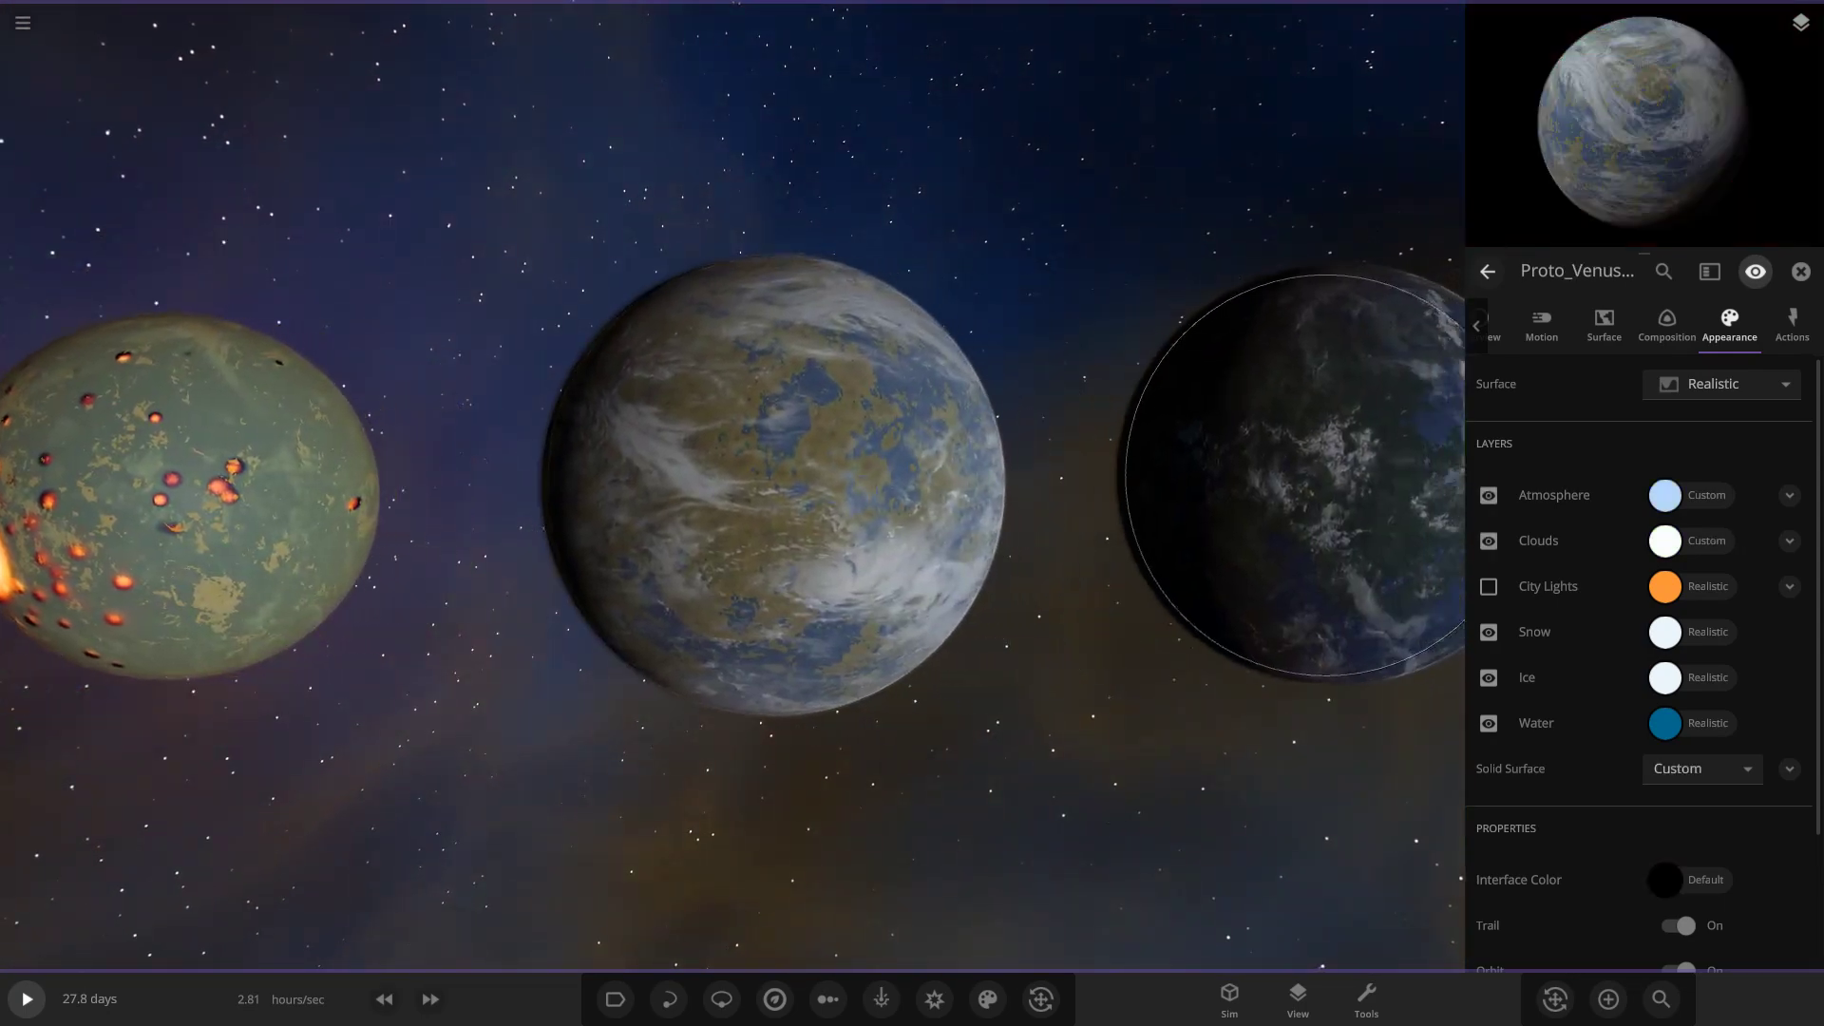
click(1498, 328)
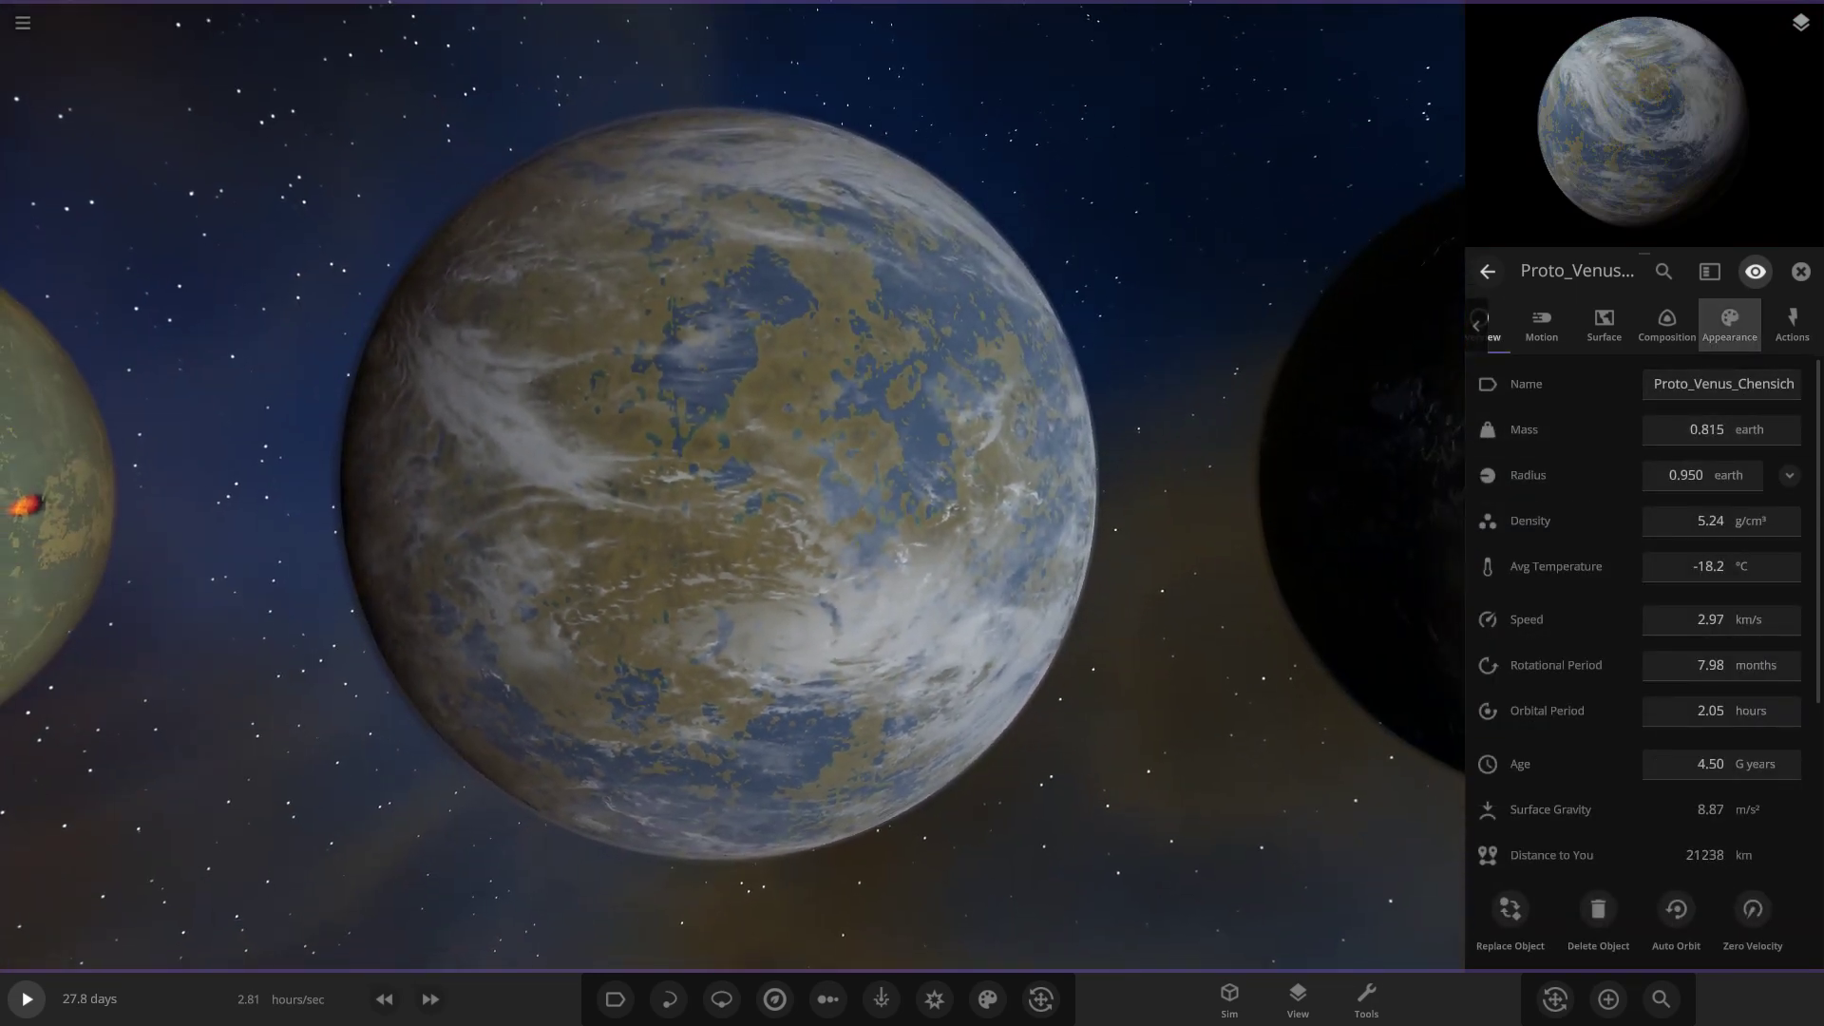
Hide the atmosphere and clouds of the brown-and-blue Proto-Venus and examine its bare surface.
click(1729, 323)
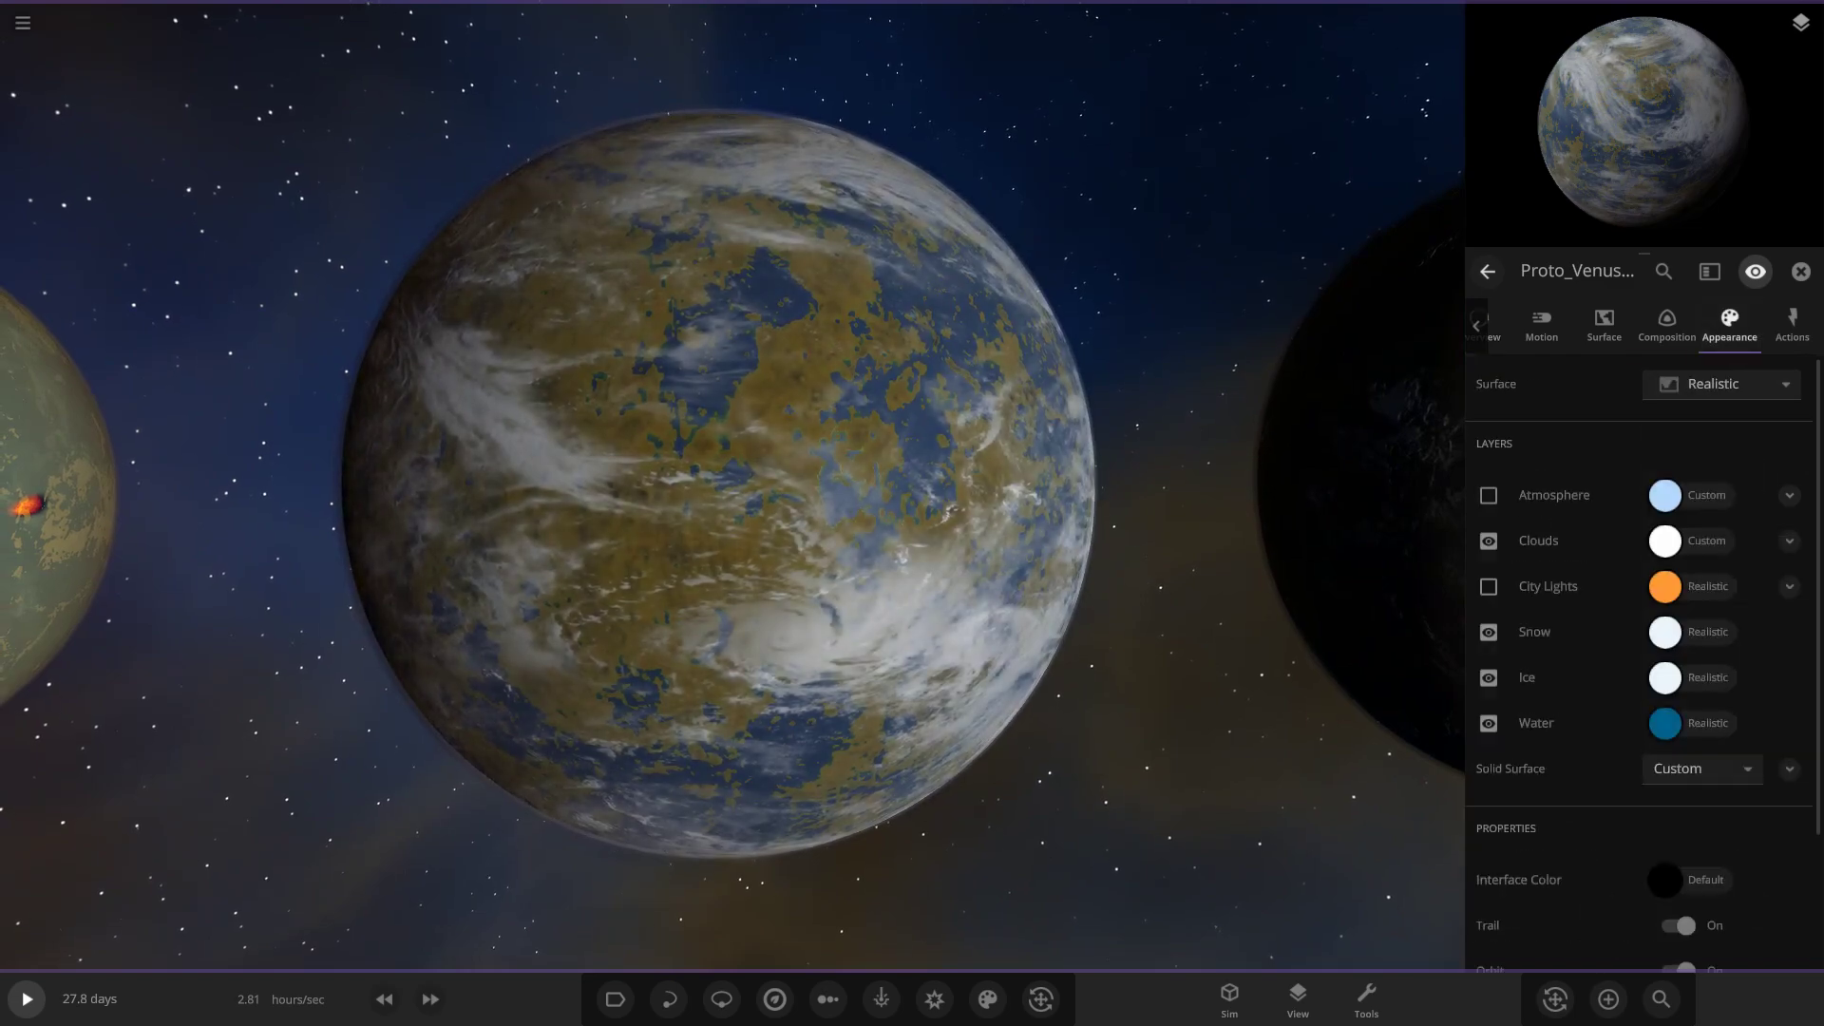
click(1489, 541)
drag(950, 513, 1045, 513)
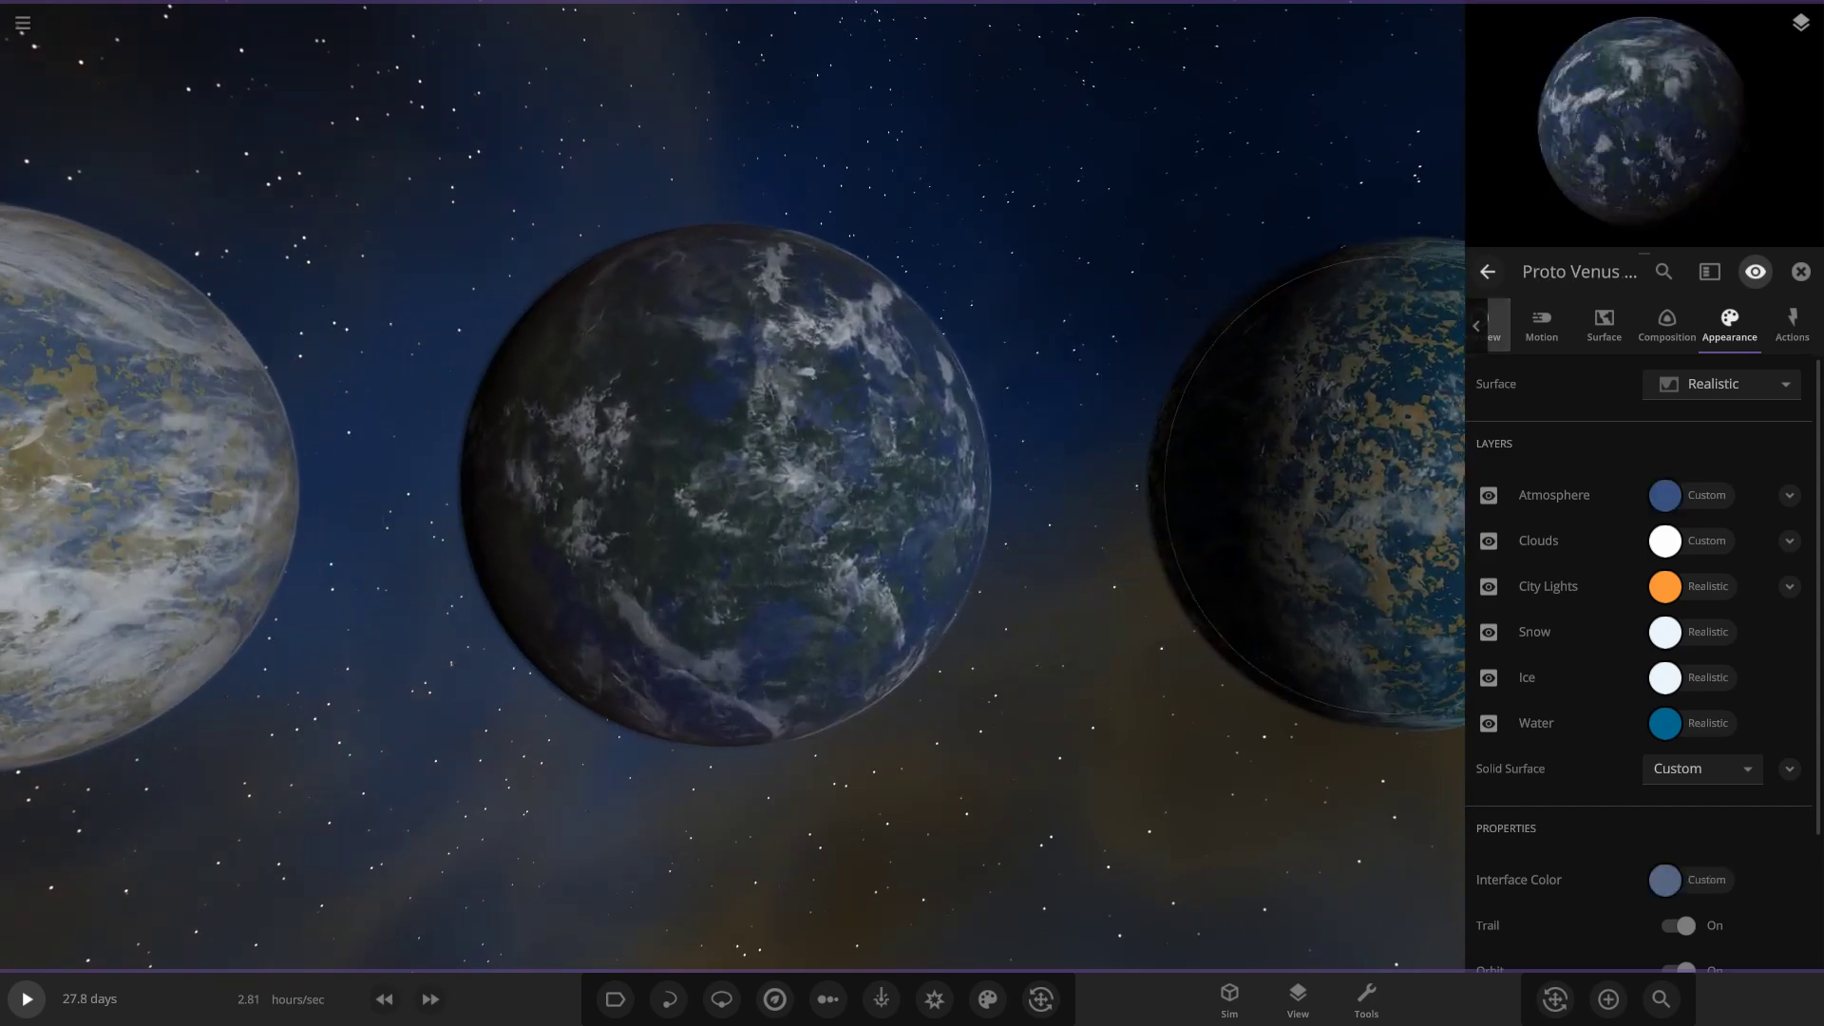
Examine the dark green Proto Venus from near and far and review its overview and appearance properties.
click(1498, 326)
key(Return)
scroll(912, 482, up, 5)
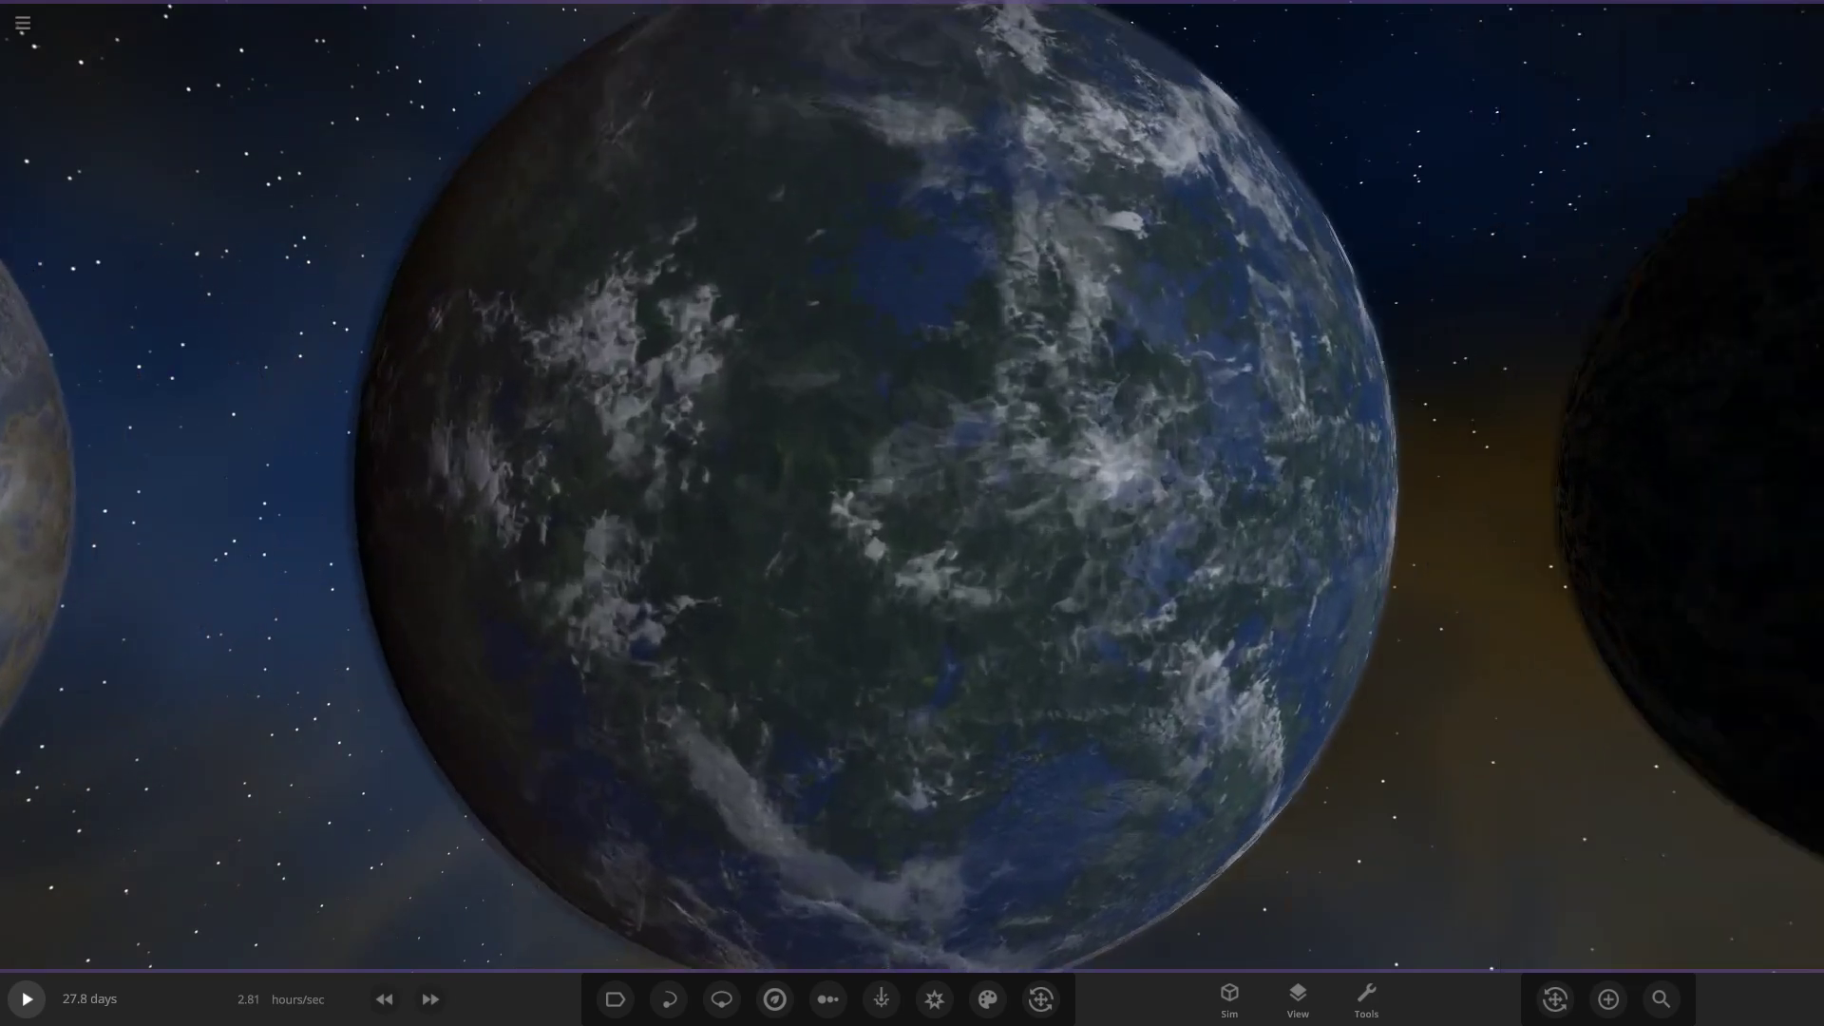
scroll(912, 482, down, 5)
click(912, 483)
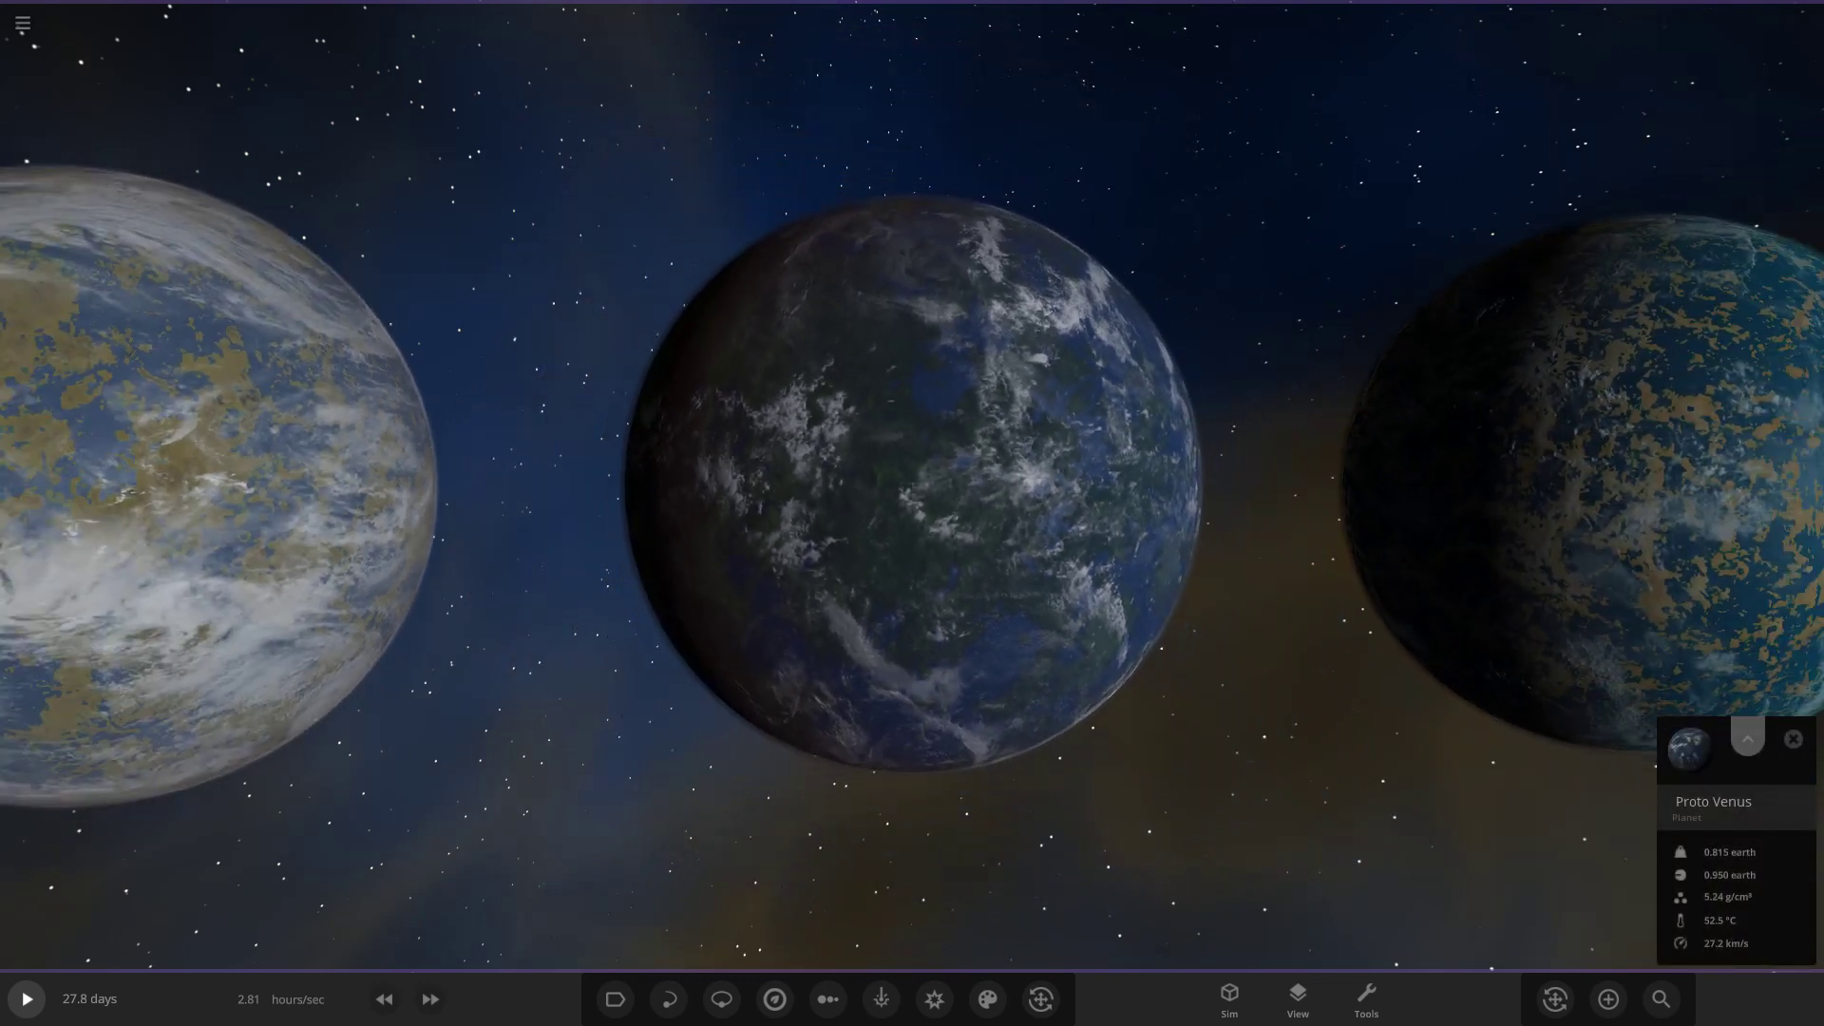
click(1748, 738)
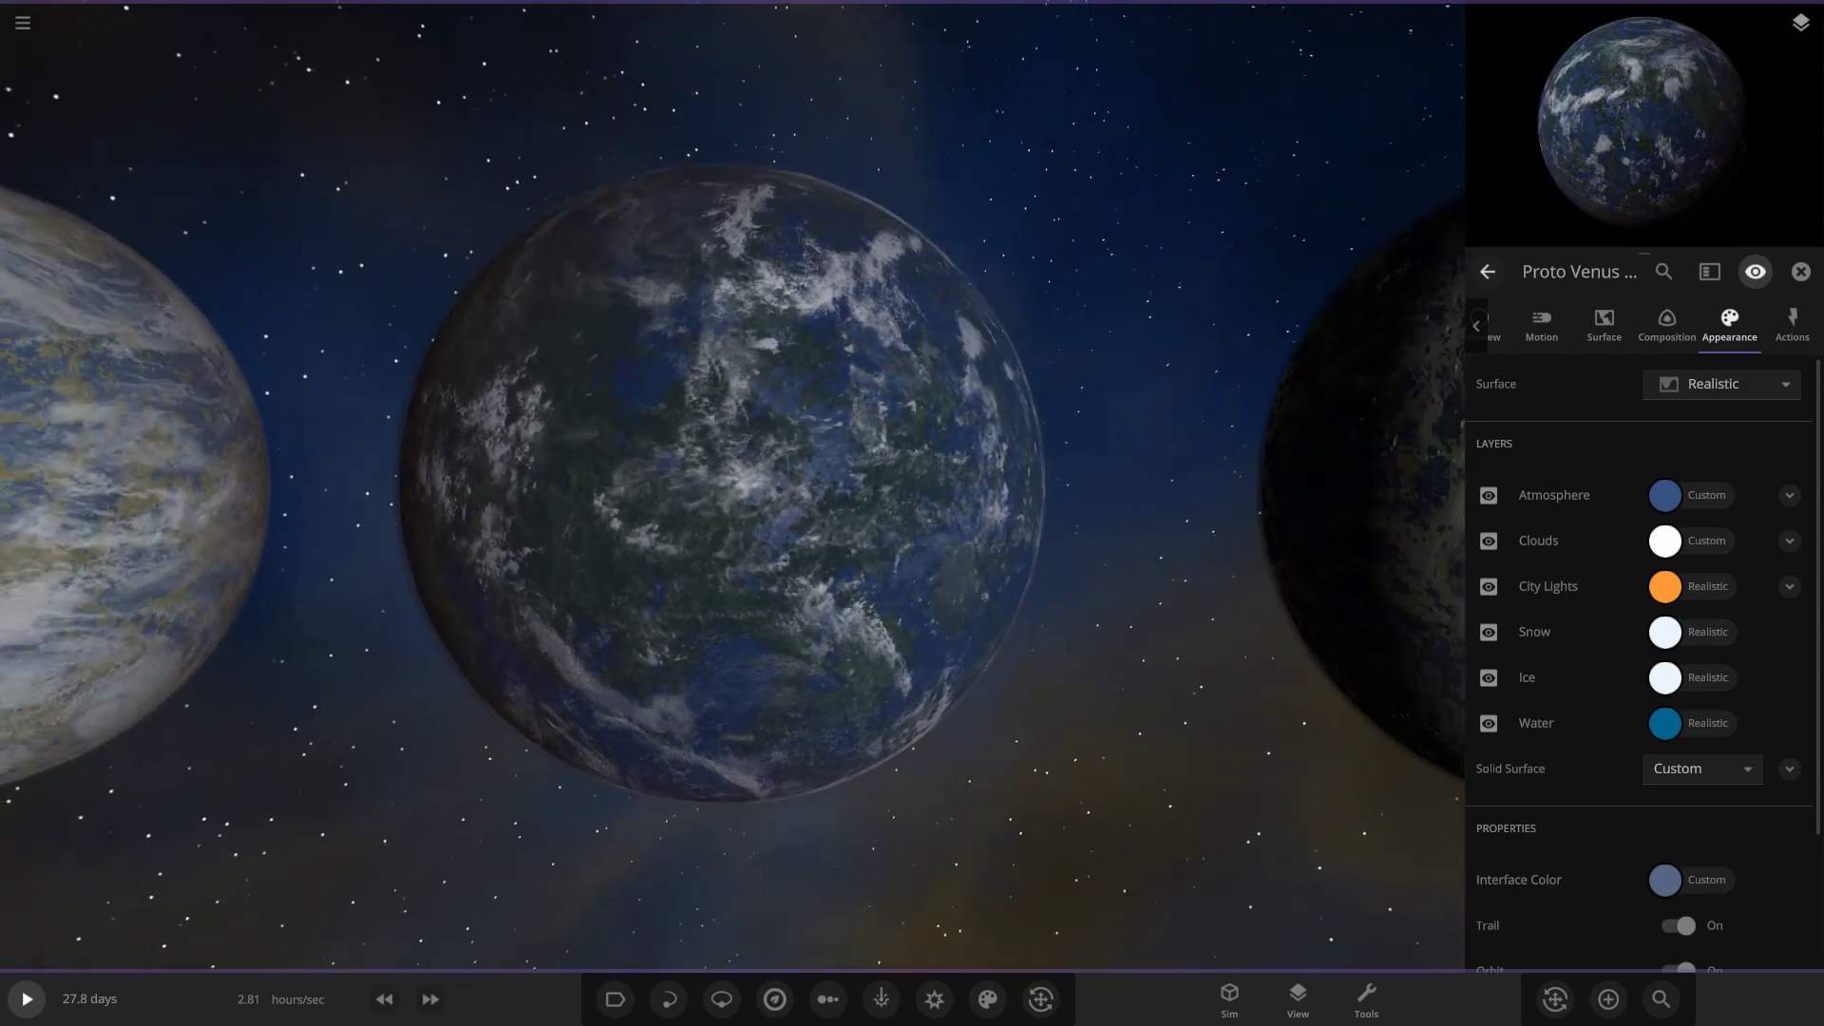
scroll(732, 484, down, 5)
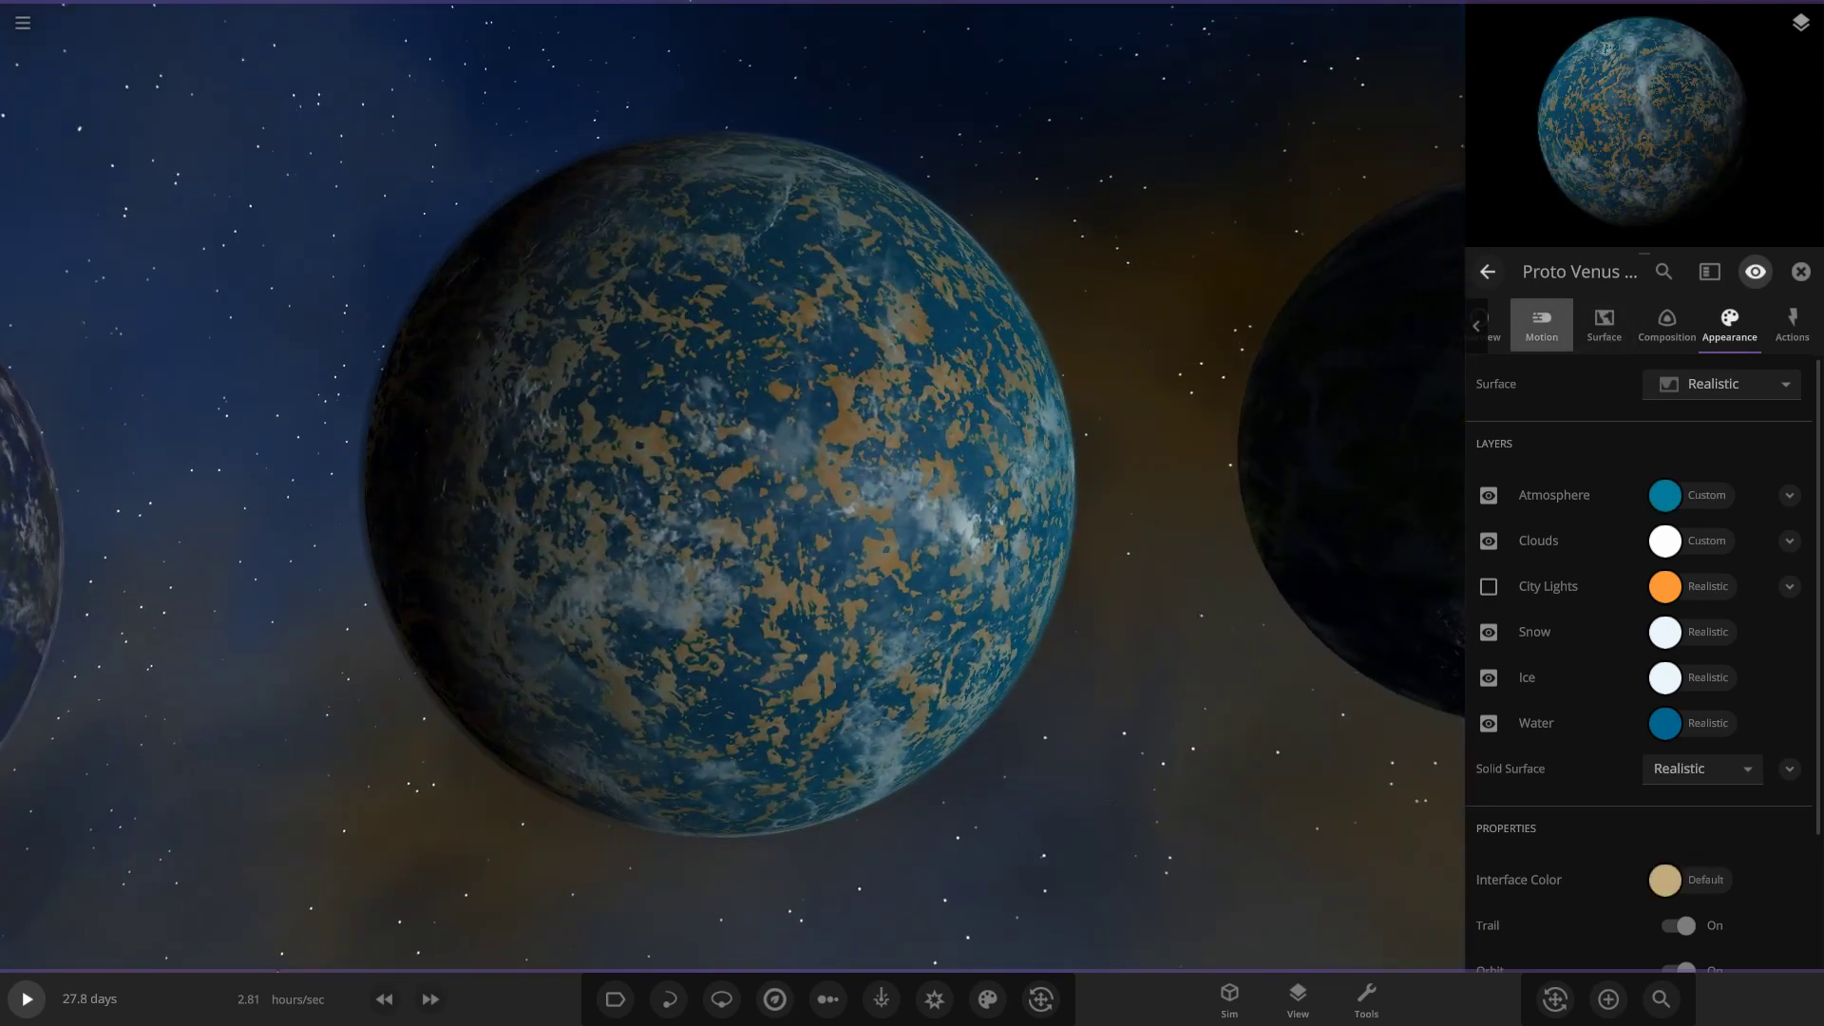
Review the overview properties of Proto Venus Trains and examine the planet from several sides and distances.
click(1498, 328)
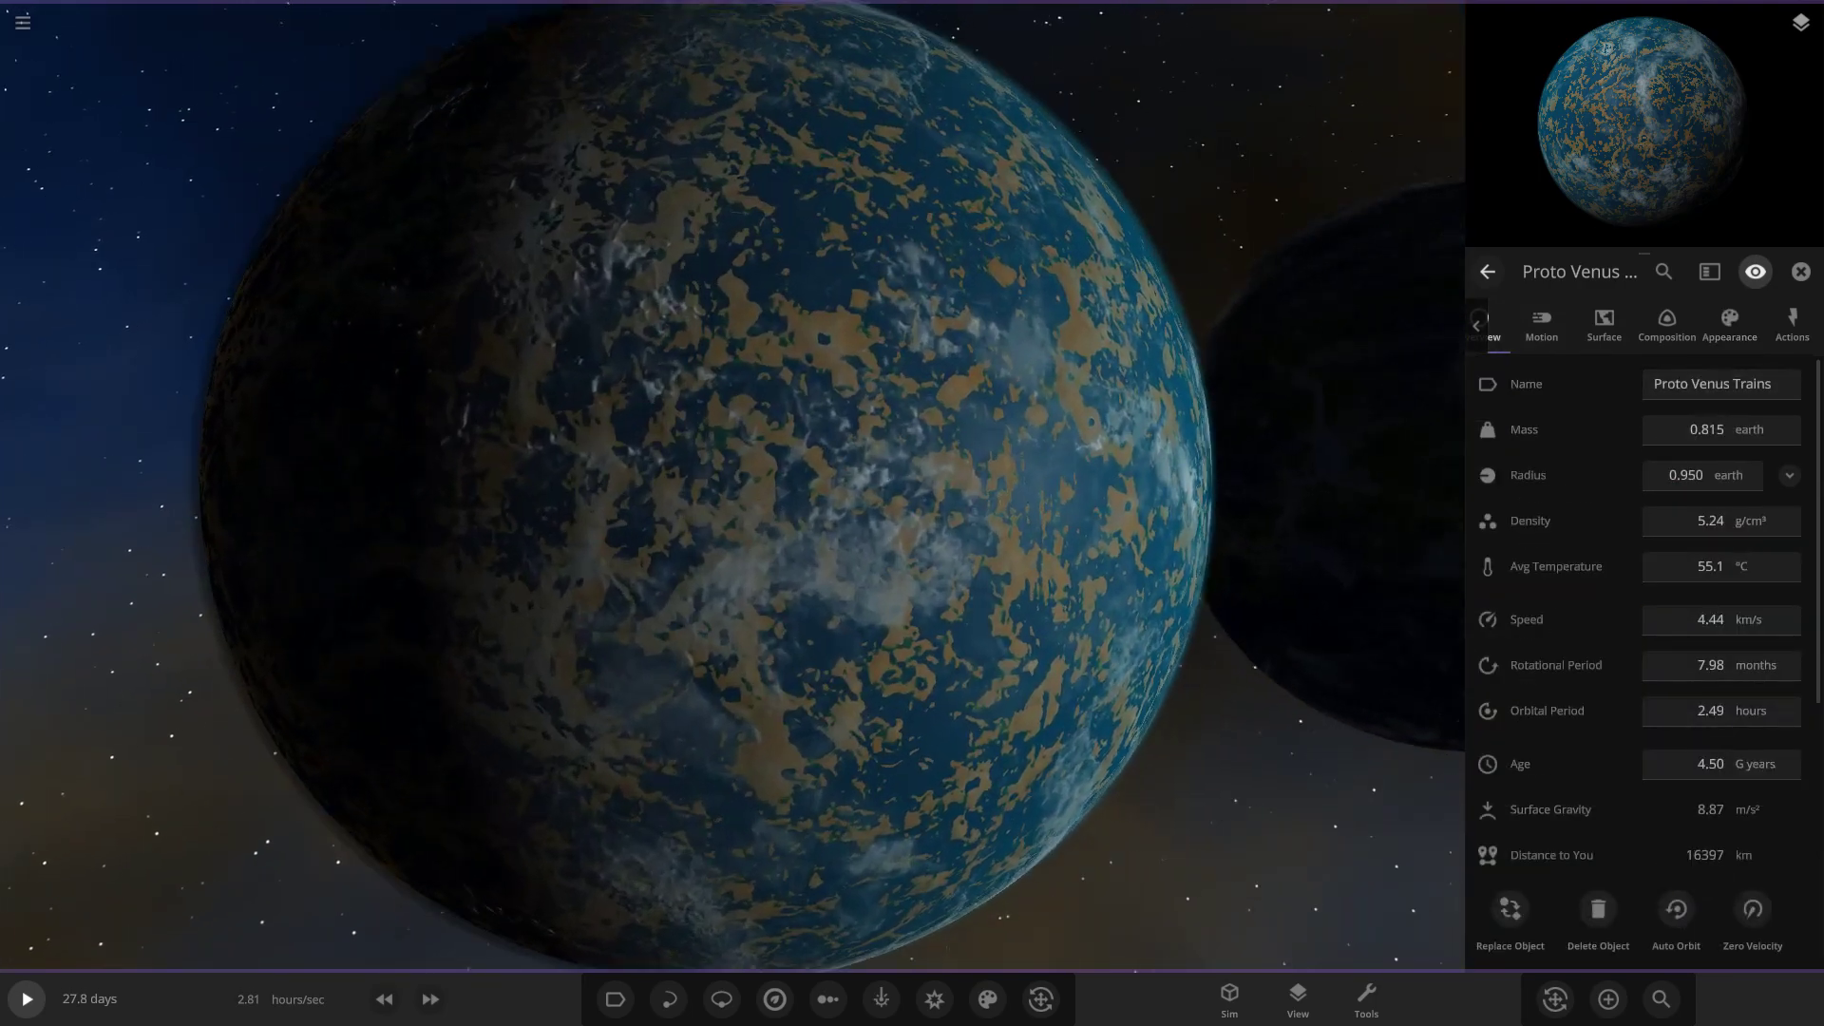
scroll(732, 486, up, 3)
scroll(731, 486, down, 4)
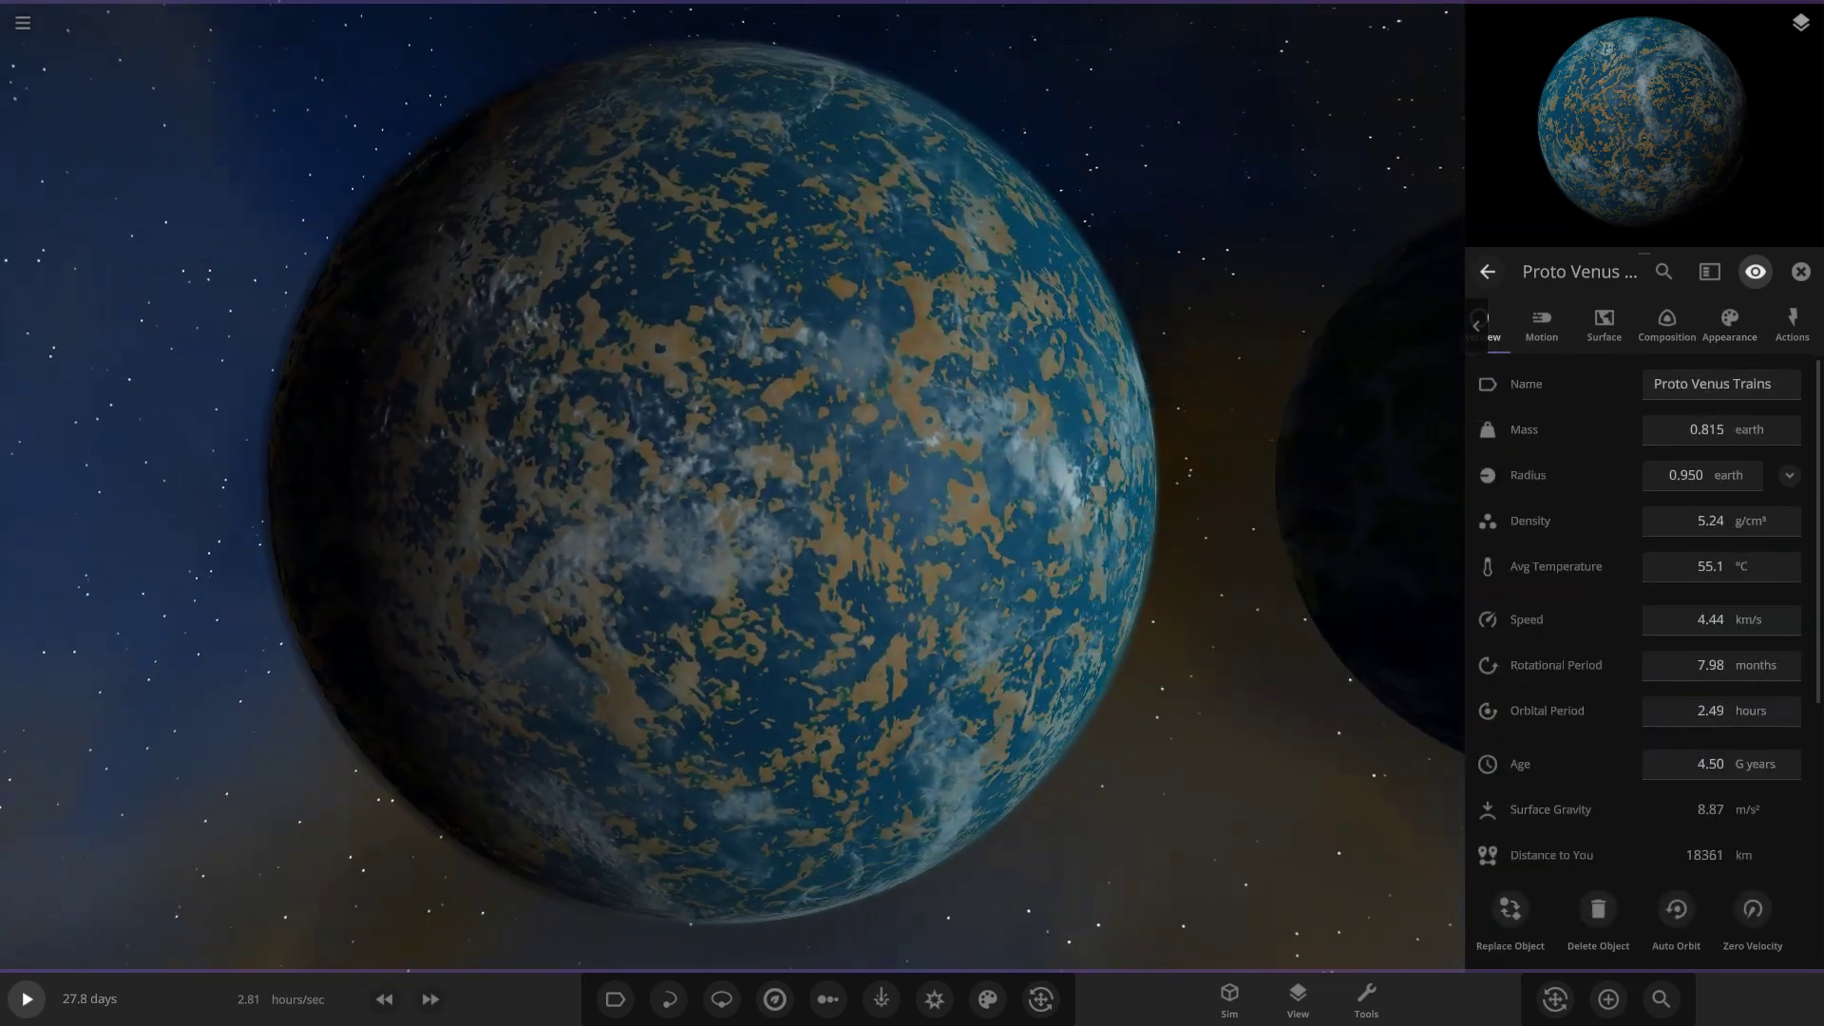
drag(731, 486, 494, 518)
scroll(732, 487, down, 2)
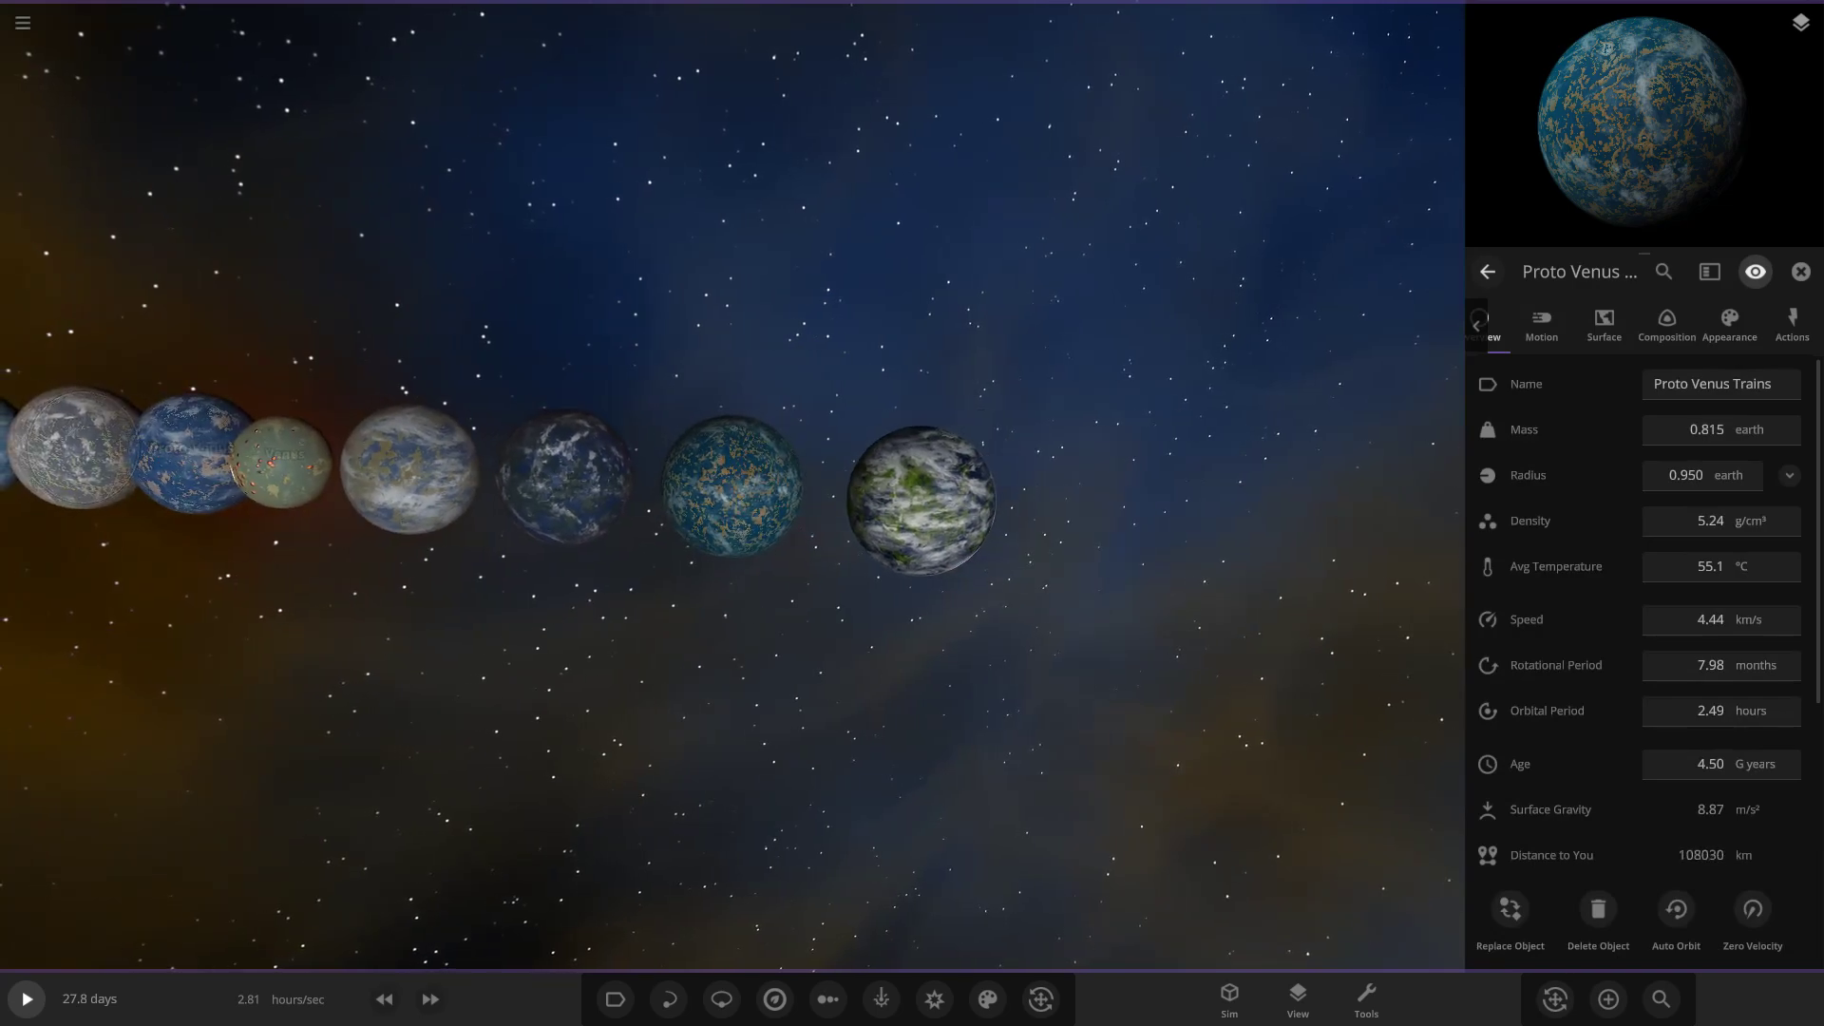
scroll(731, 487, up, 10)
drag(731, 486, 380, 480)
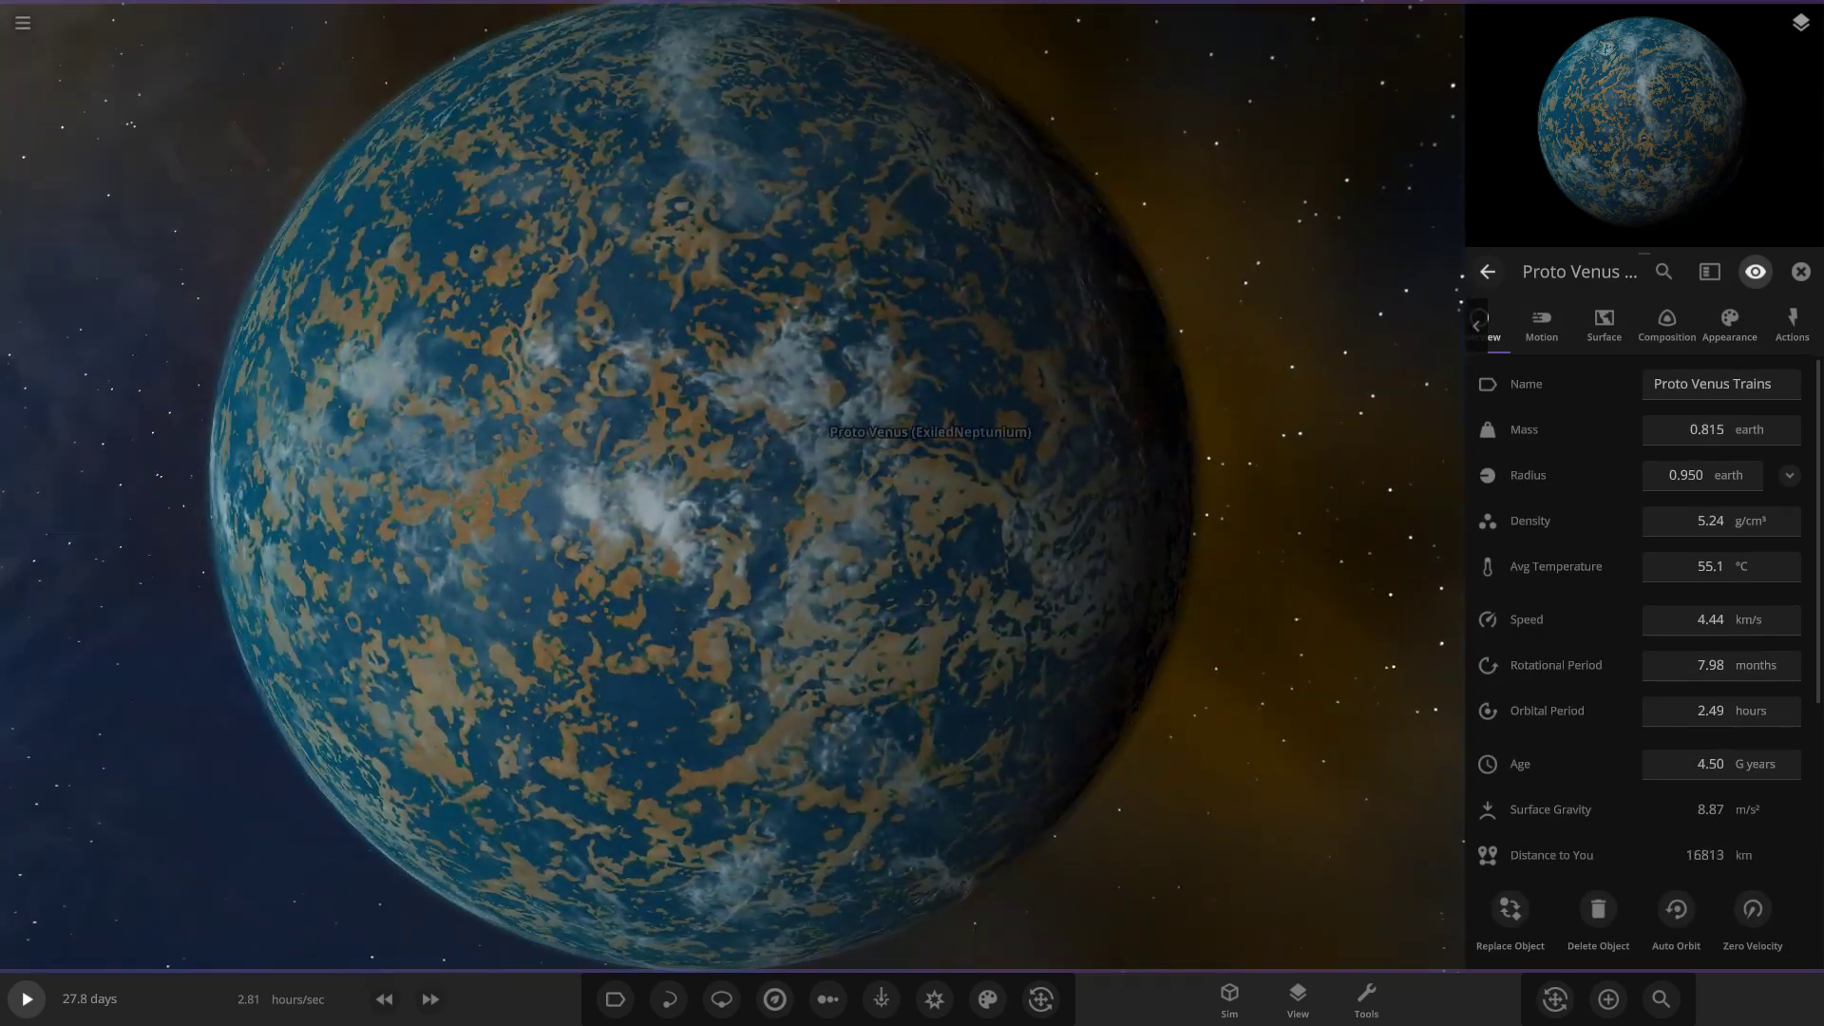
Focus on the cloudy green Proto Venus at the end of the row and check its overview properties and full name.
right_drag(732, 486, 1225, 527)
scroll(731, 487, down, 4)
scroll(1178, 537, down, 4)
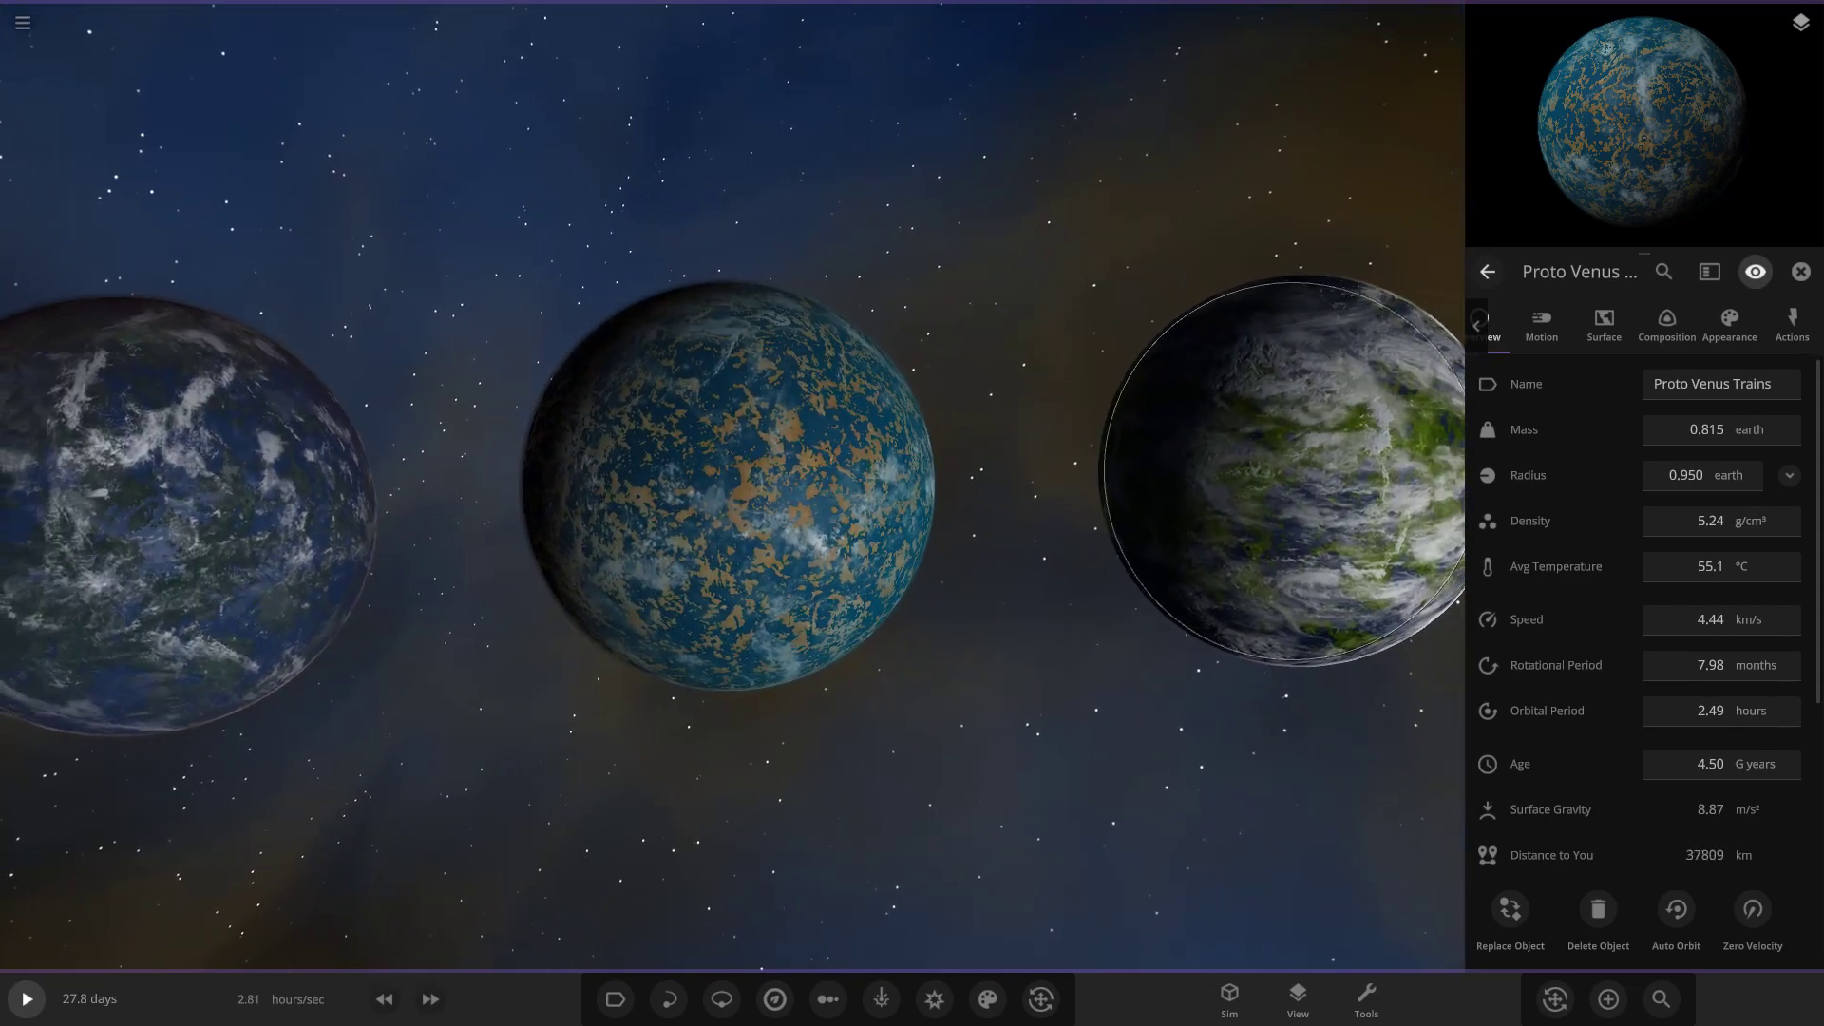
double_click(1291, 475)
scroll(1291, 475, down, 7)
mouse_move(1292, 475)
right_down()
mouse_move(1453, 482)
mouse_move(1320, 480)
right_up()
scroll(1320, 480, up, 1)
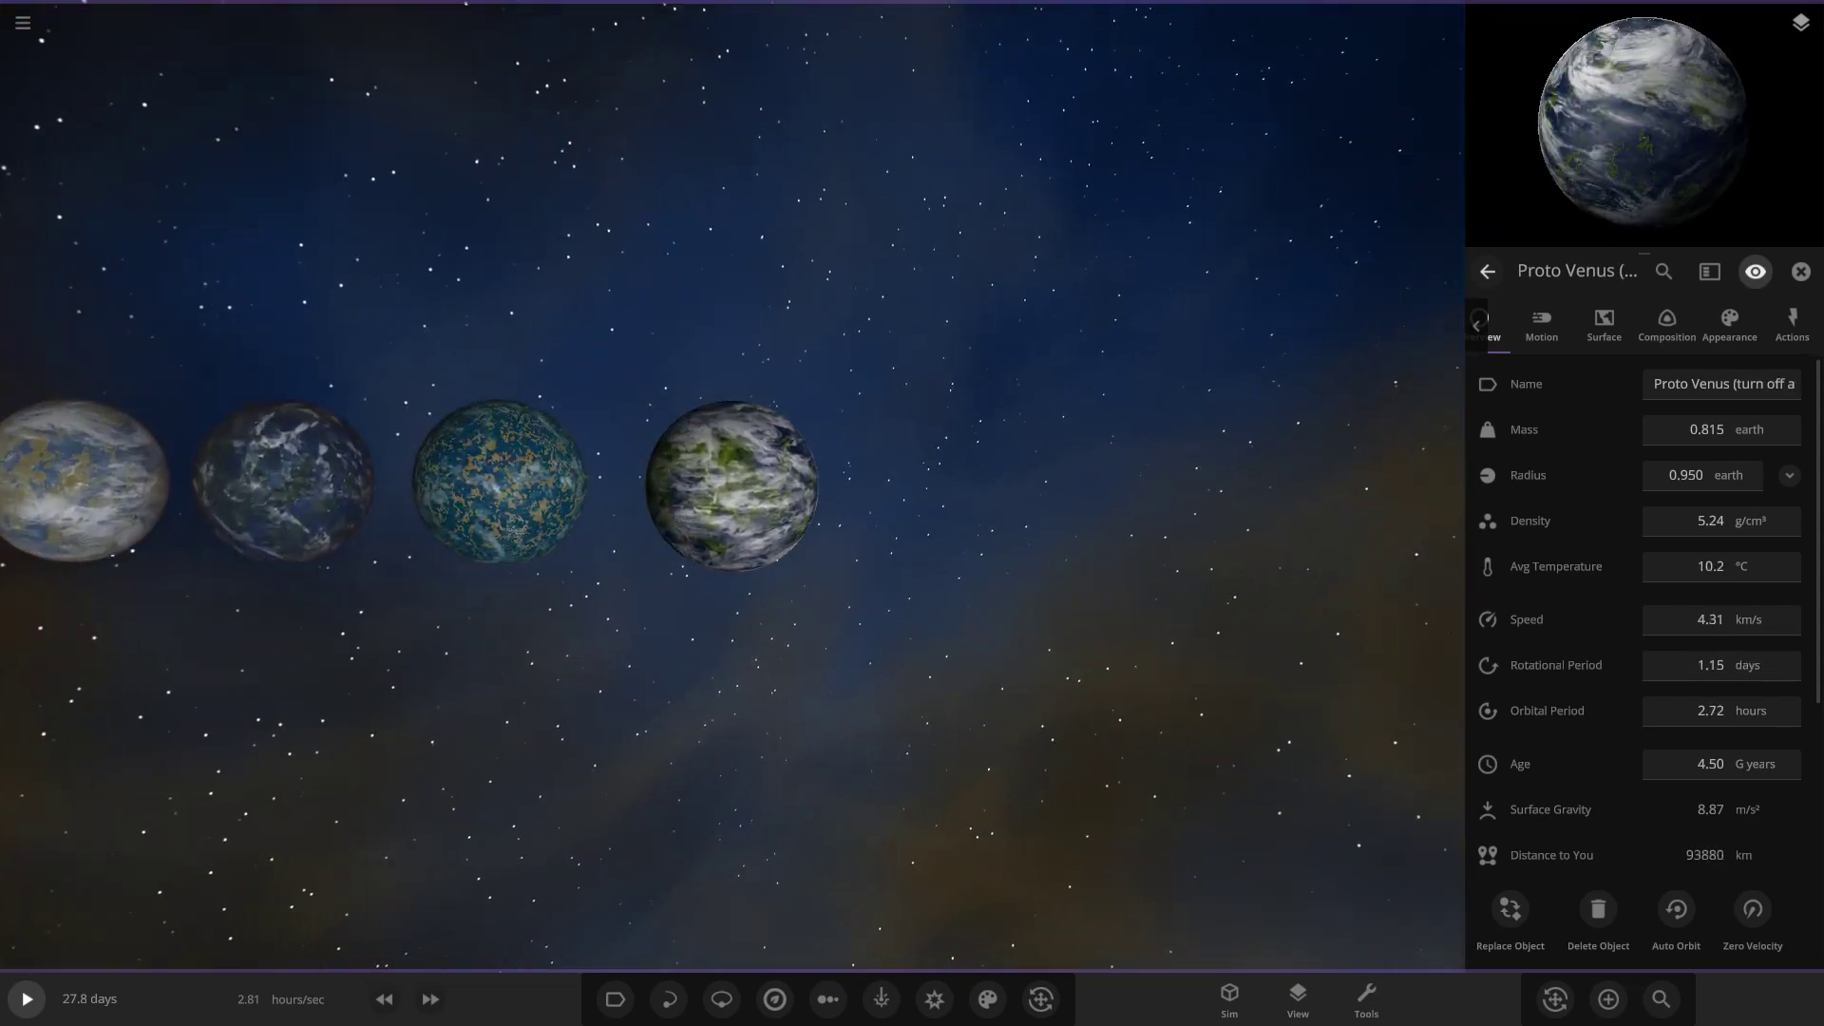
scroll(1320, 480, up, 4)
click(1776, 384)
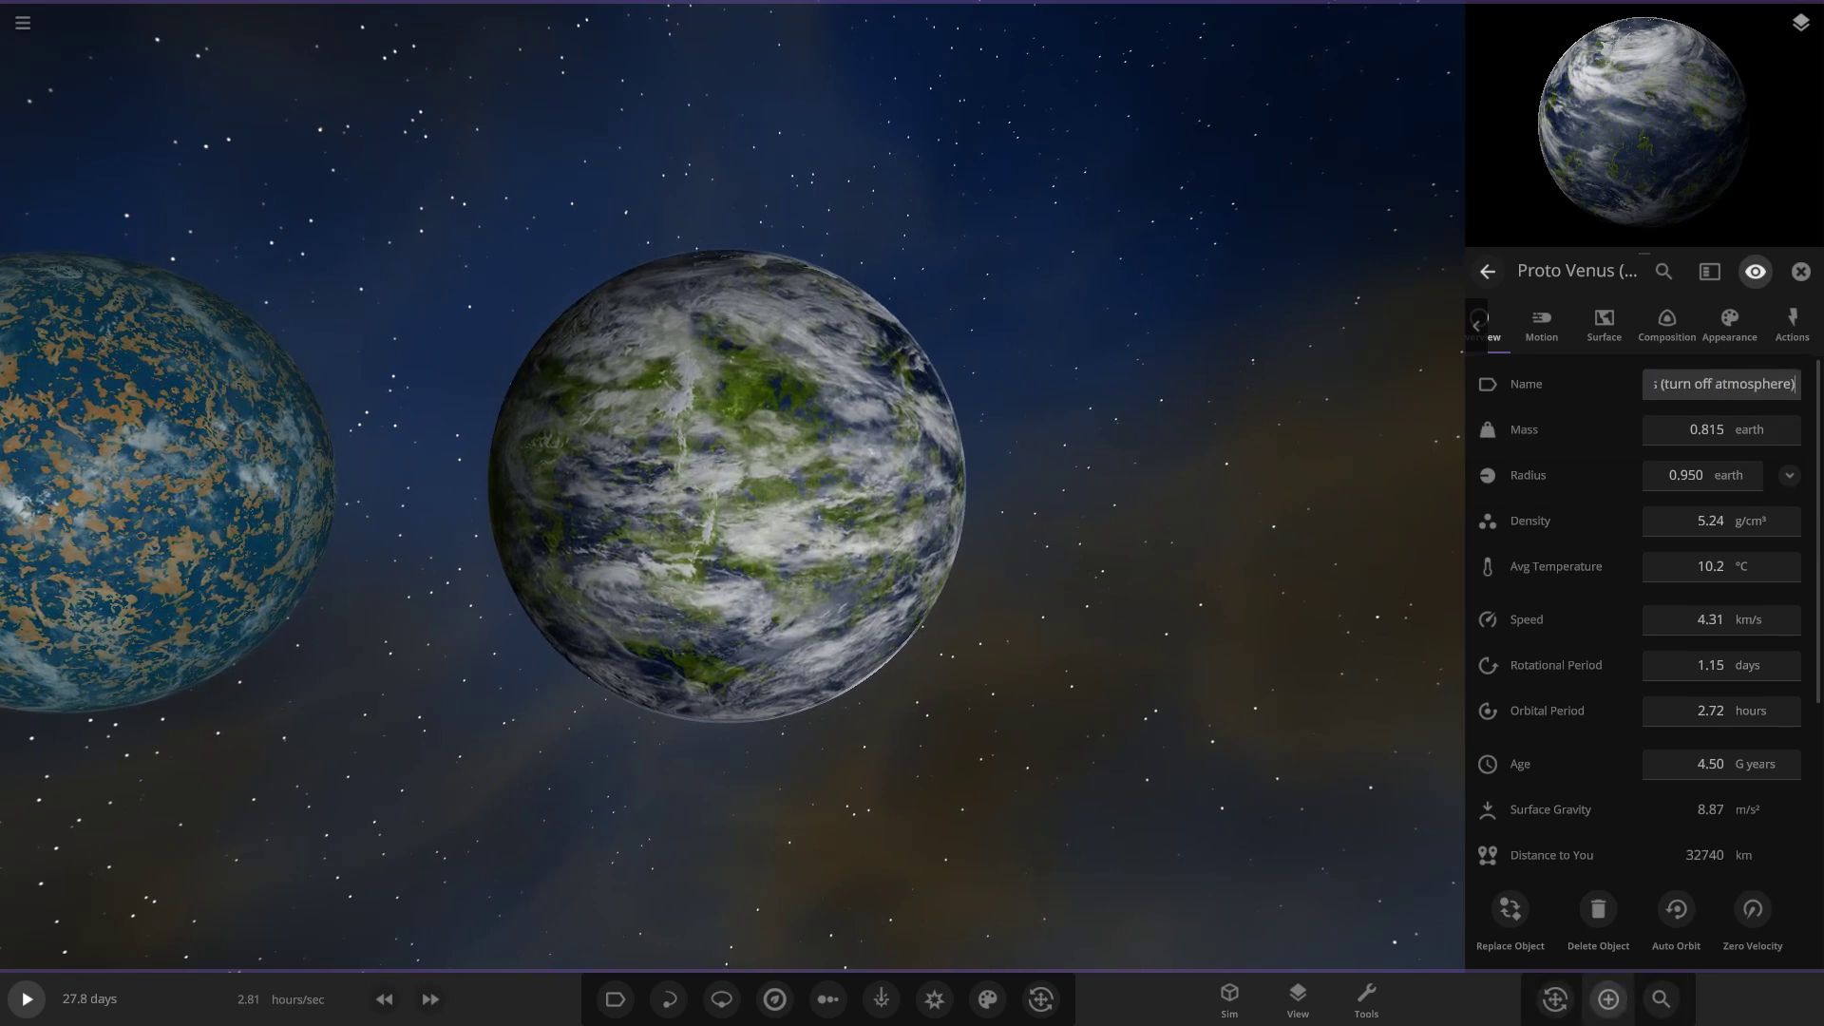
Search the addable objects for "com" to check the competition entries, and close the search.
click(1609, 999)
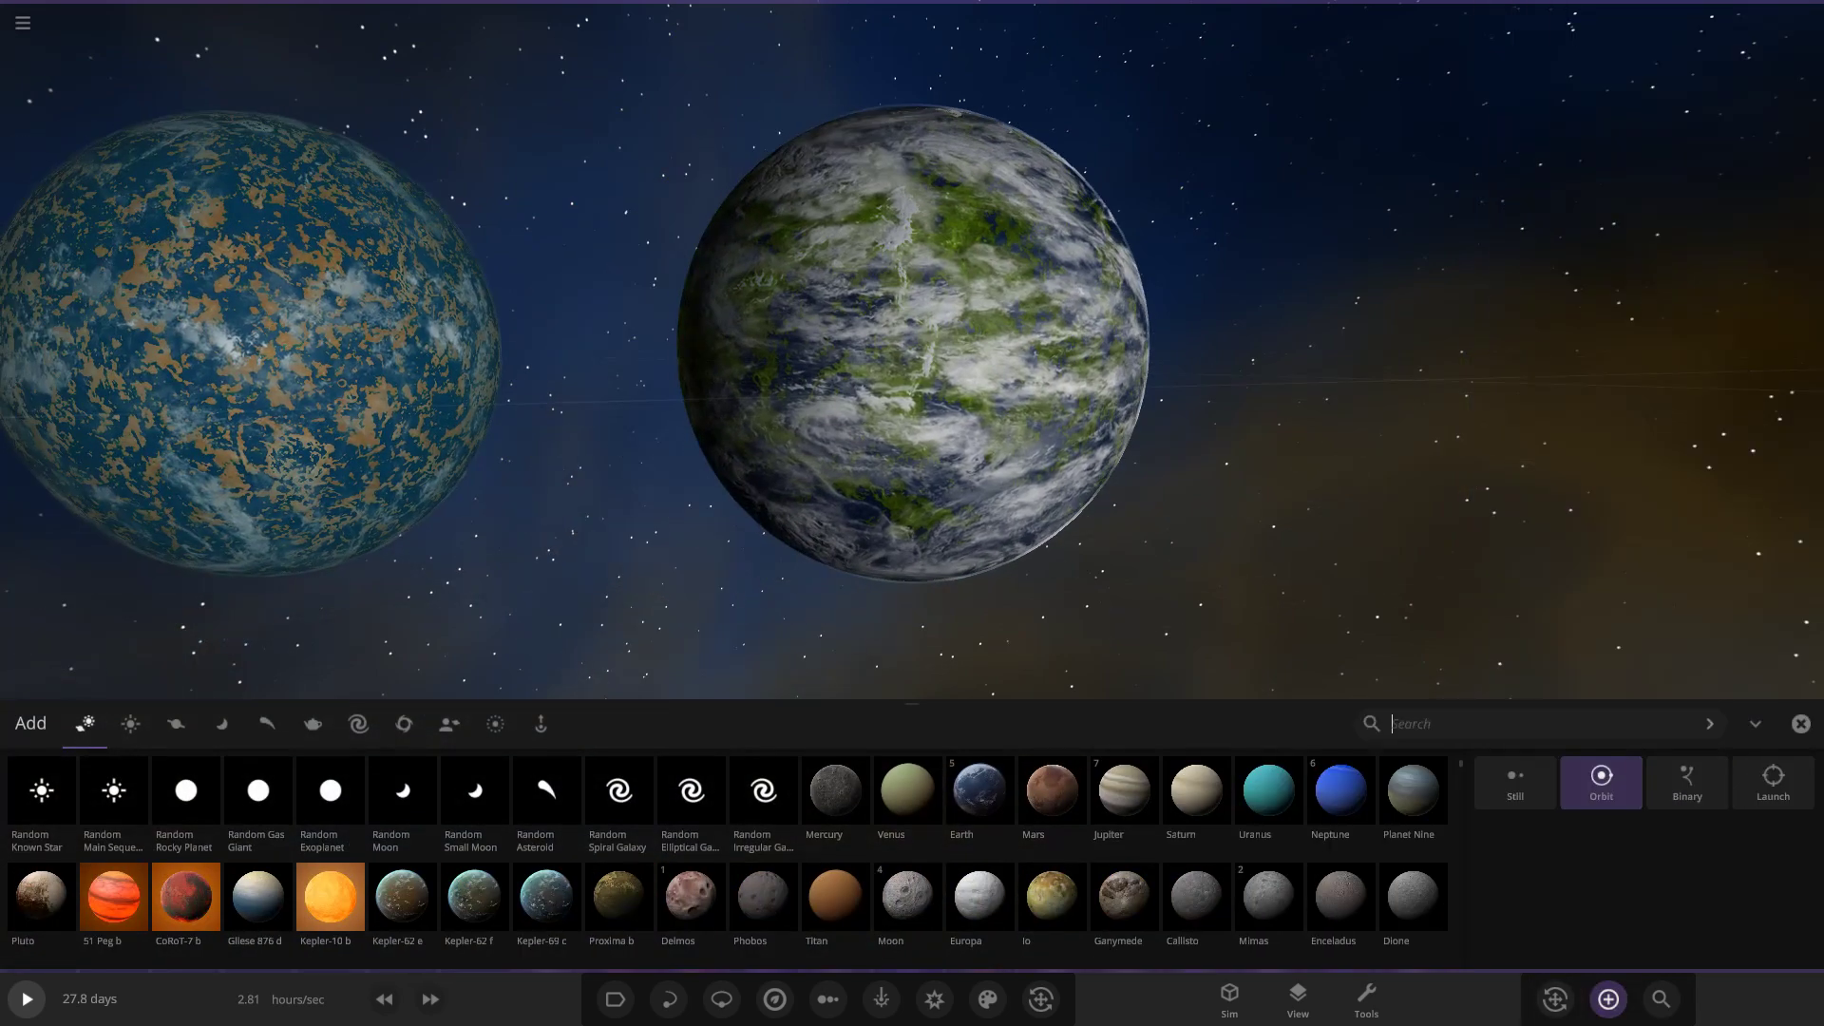
text(com)
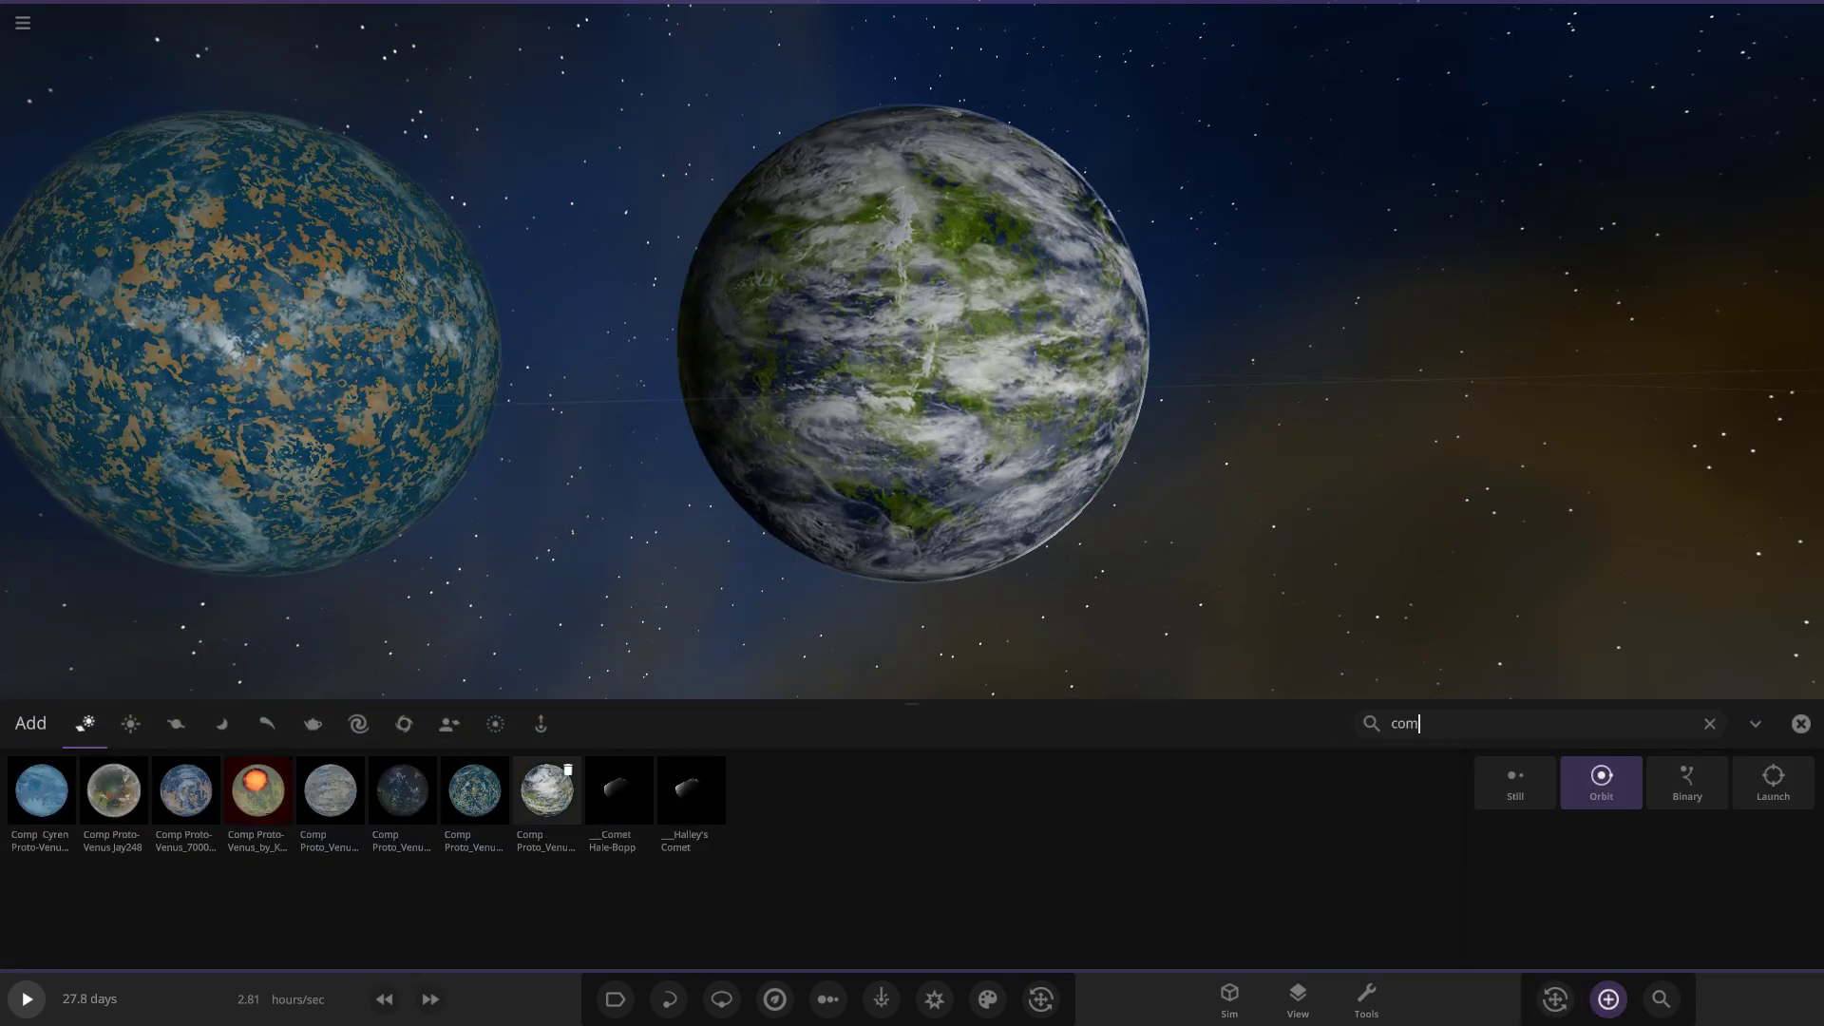
key(Escape)
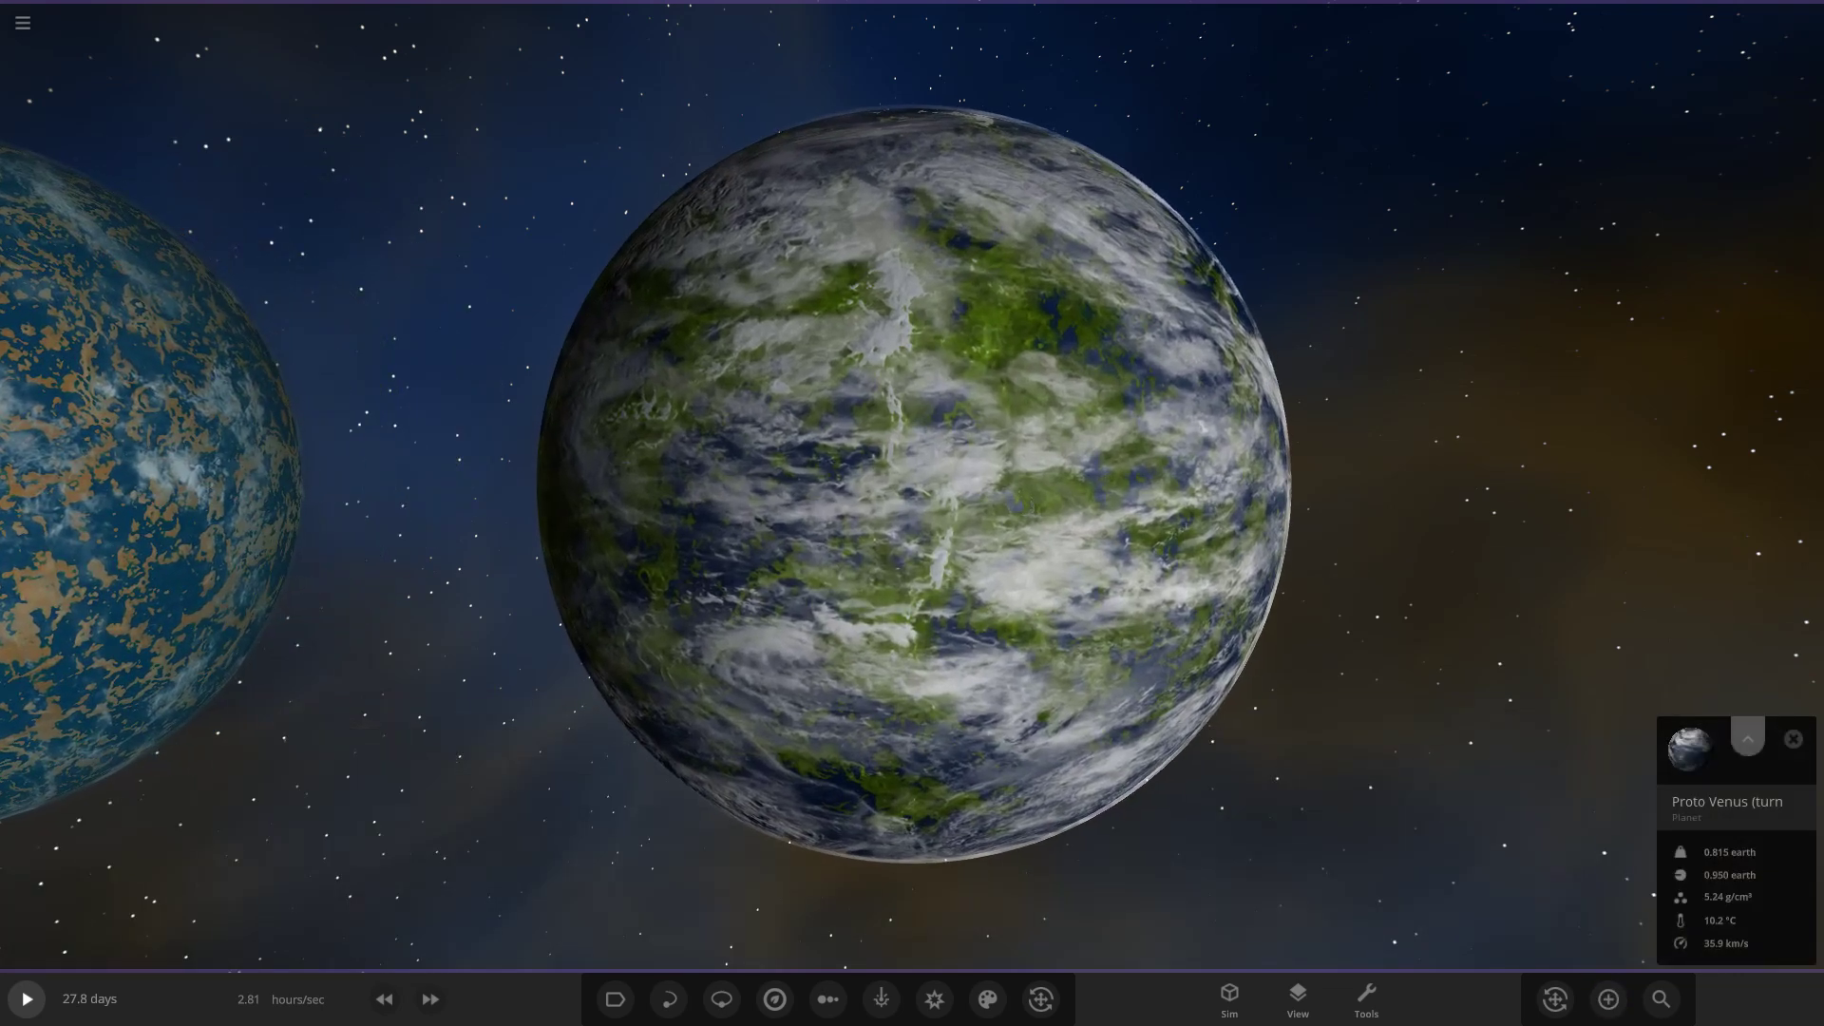
Open the appearance properties of the cloudy green Proto Venus and compare the planet with its atmosphere layer shown and hidden.
click(1748, 738)
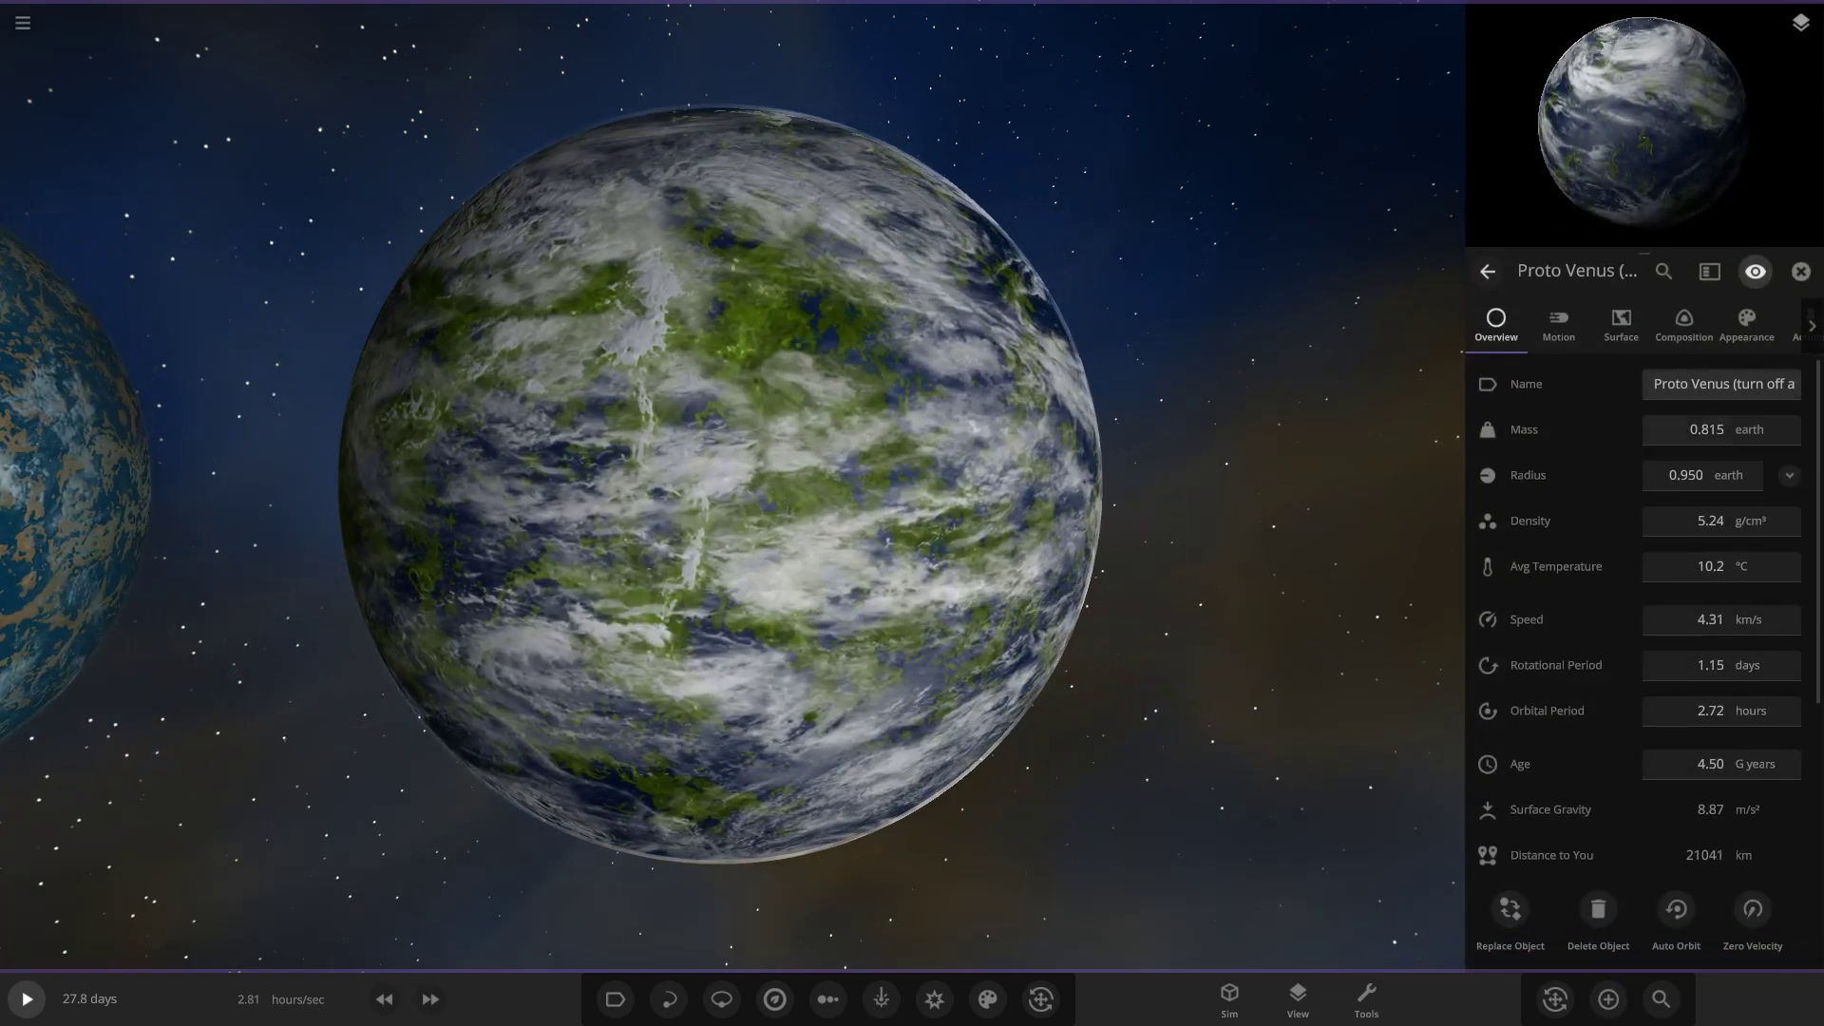
click(1746, 325)
click(1488, 495)
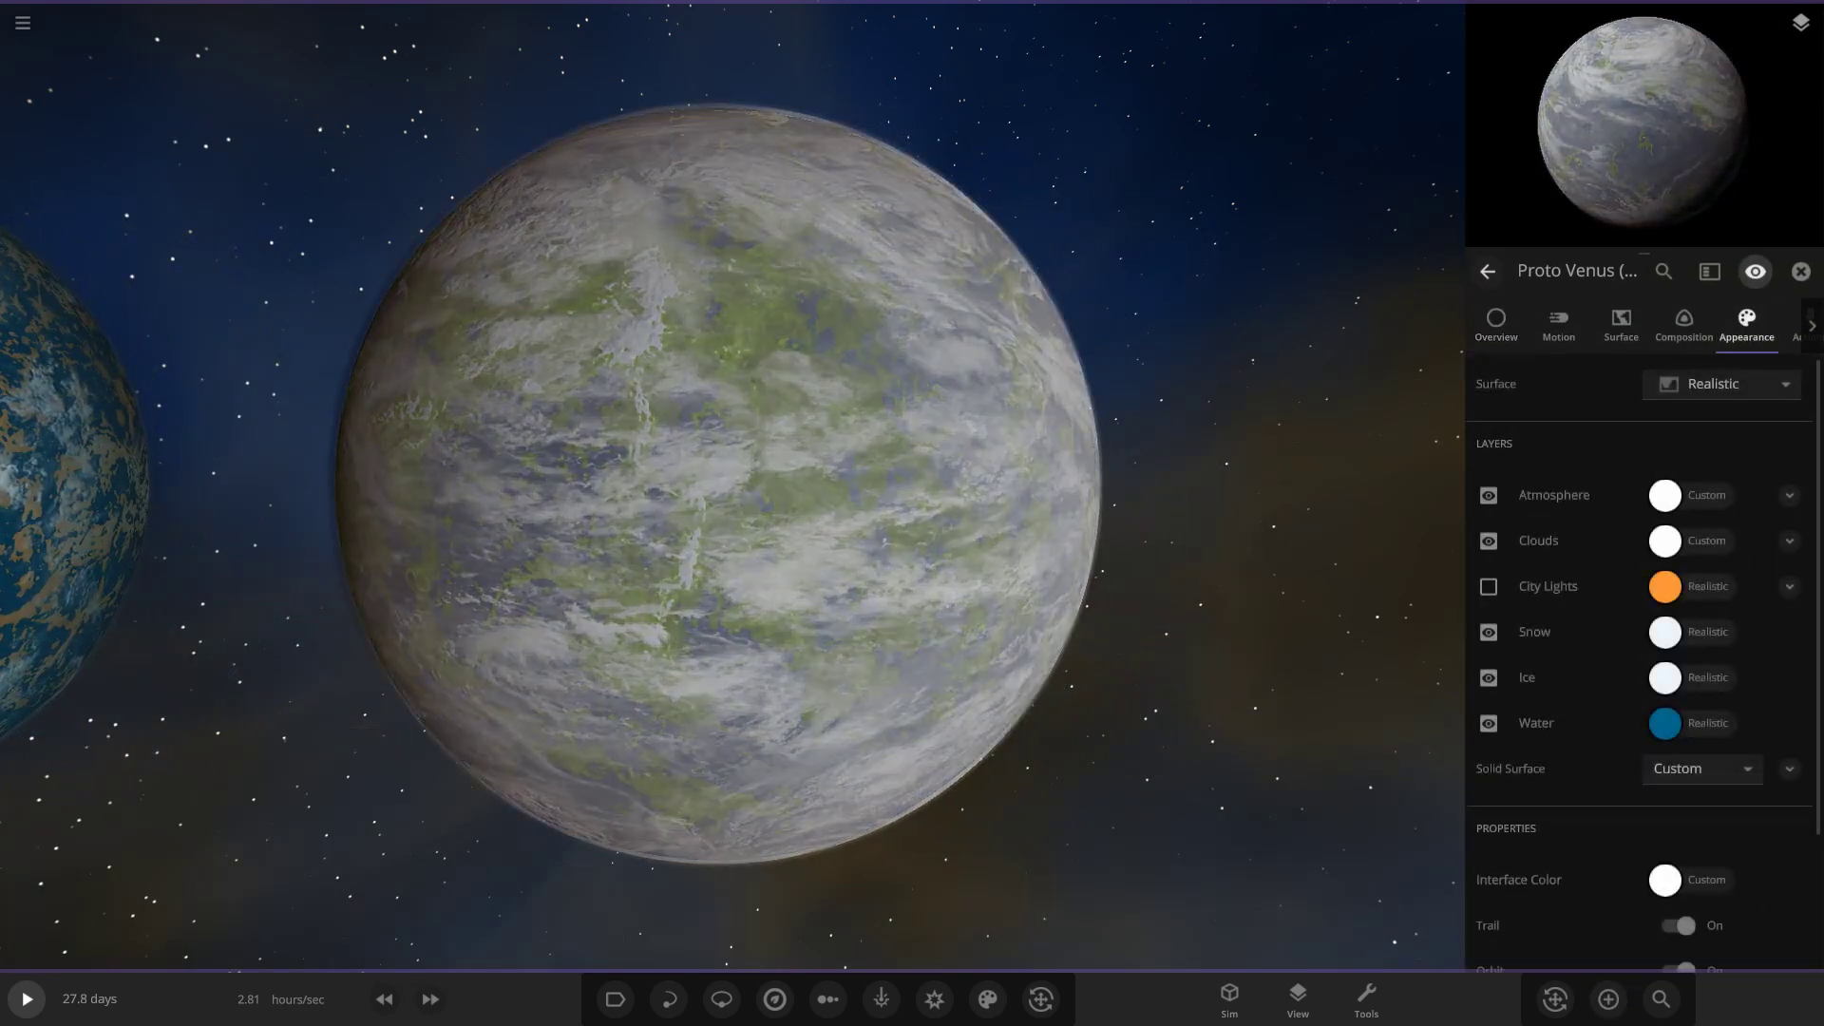
click(1489, 495)
Examine the green Proto Venus up close, hide its clouds to inspect the bare surface, and restore the clouds.
right_drag(855, 513, 798, 518)
scroll(732, 486, up, 5)
scroll(892, 523, down, 4)
click(1489, 540)
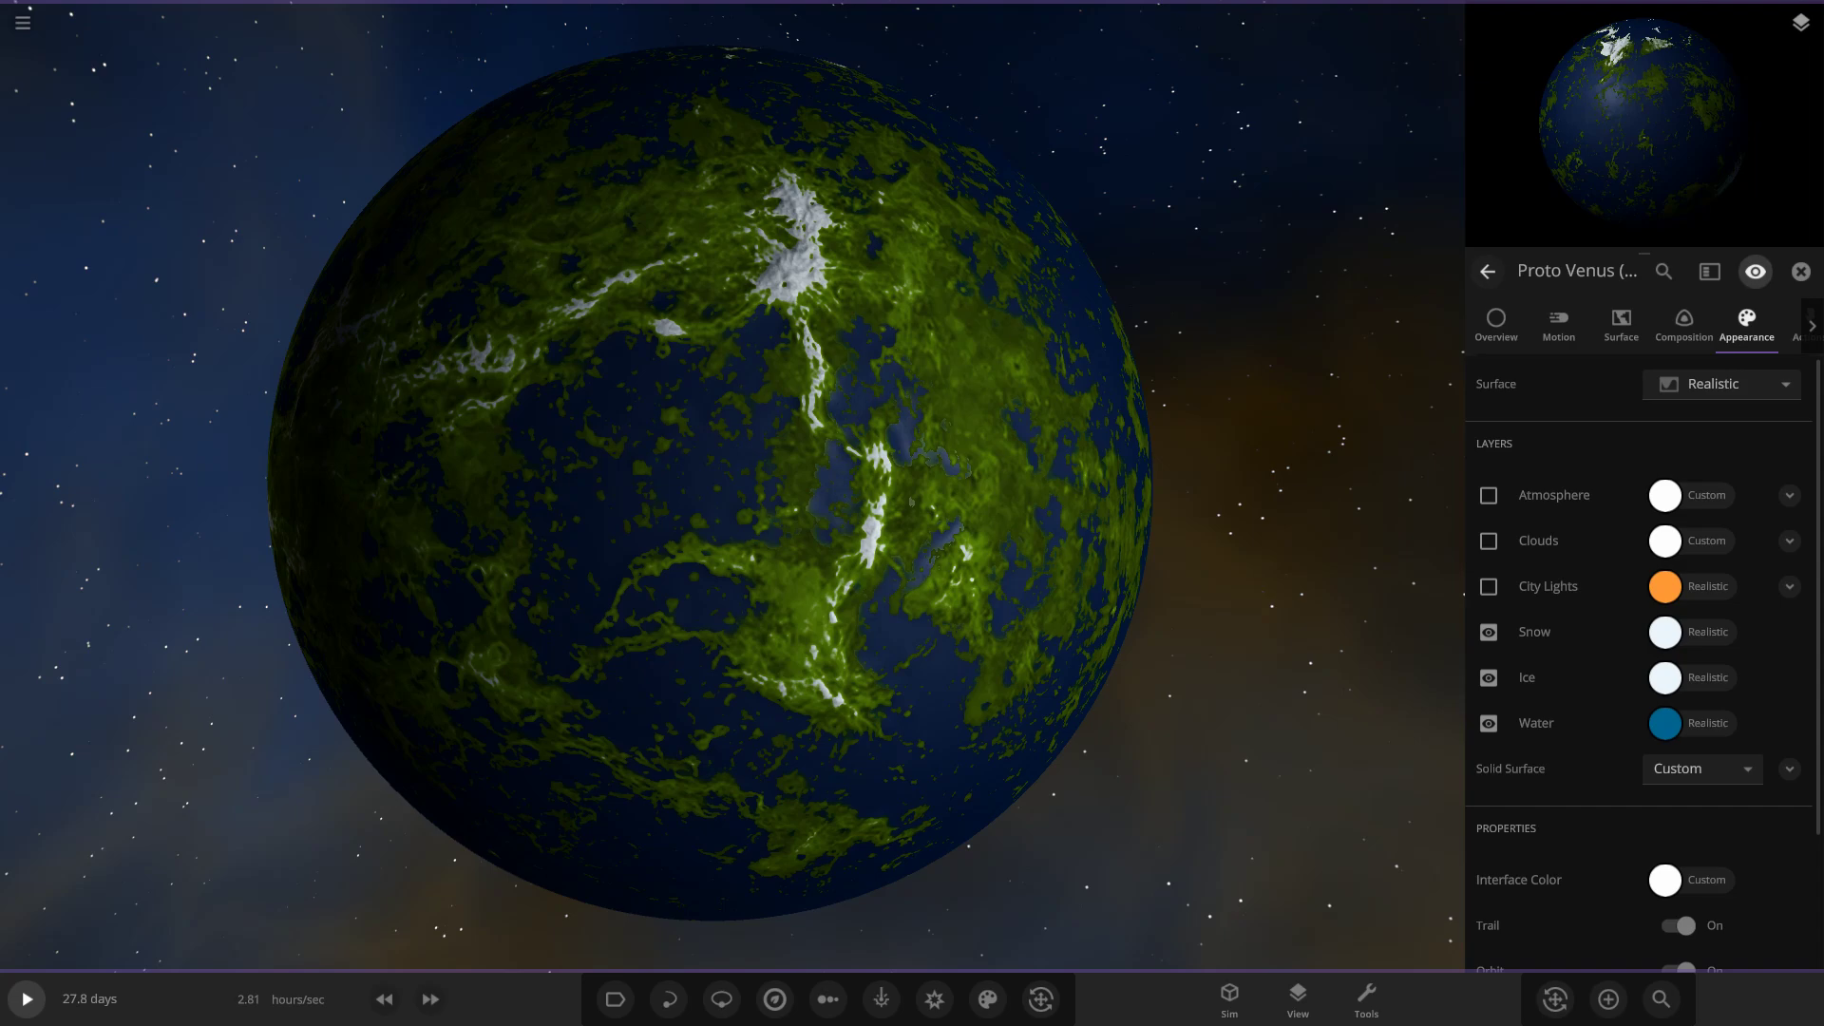
click(1489, 541)
Show the green planet's atmosphere from another side, hide it again, and bring the whole row of planets into view.
click(1489, 495)
scroll(1140, 494, down, 3)
right_drag(1140, 494, 570, 494)
click(1489, 495)
scroll(1140, 494, down, 4)
right_drag(1140, 494, 902, 494)
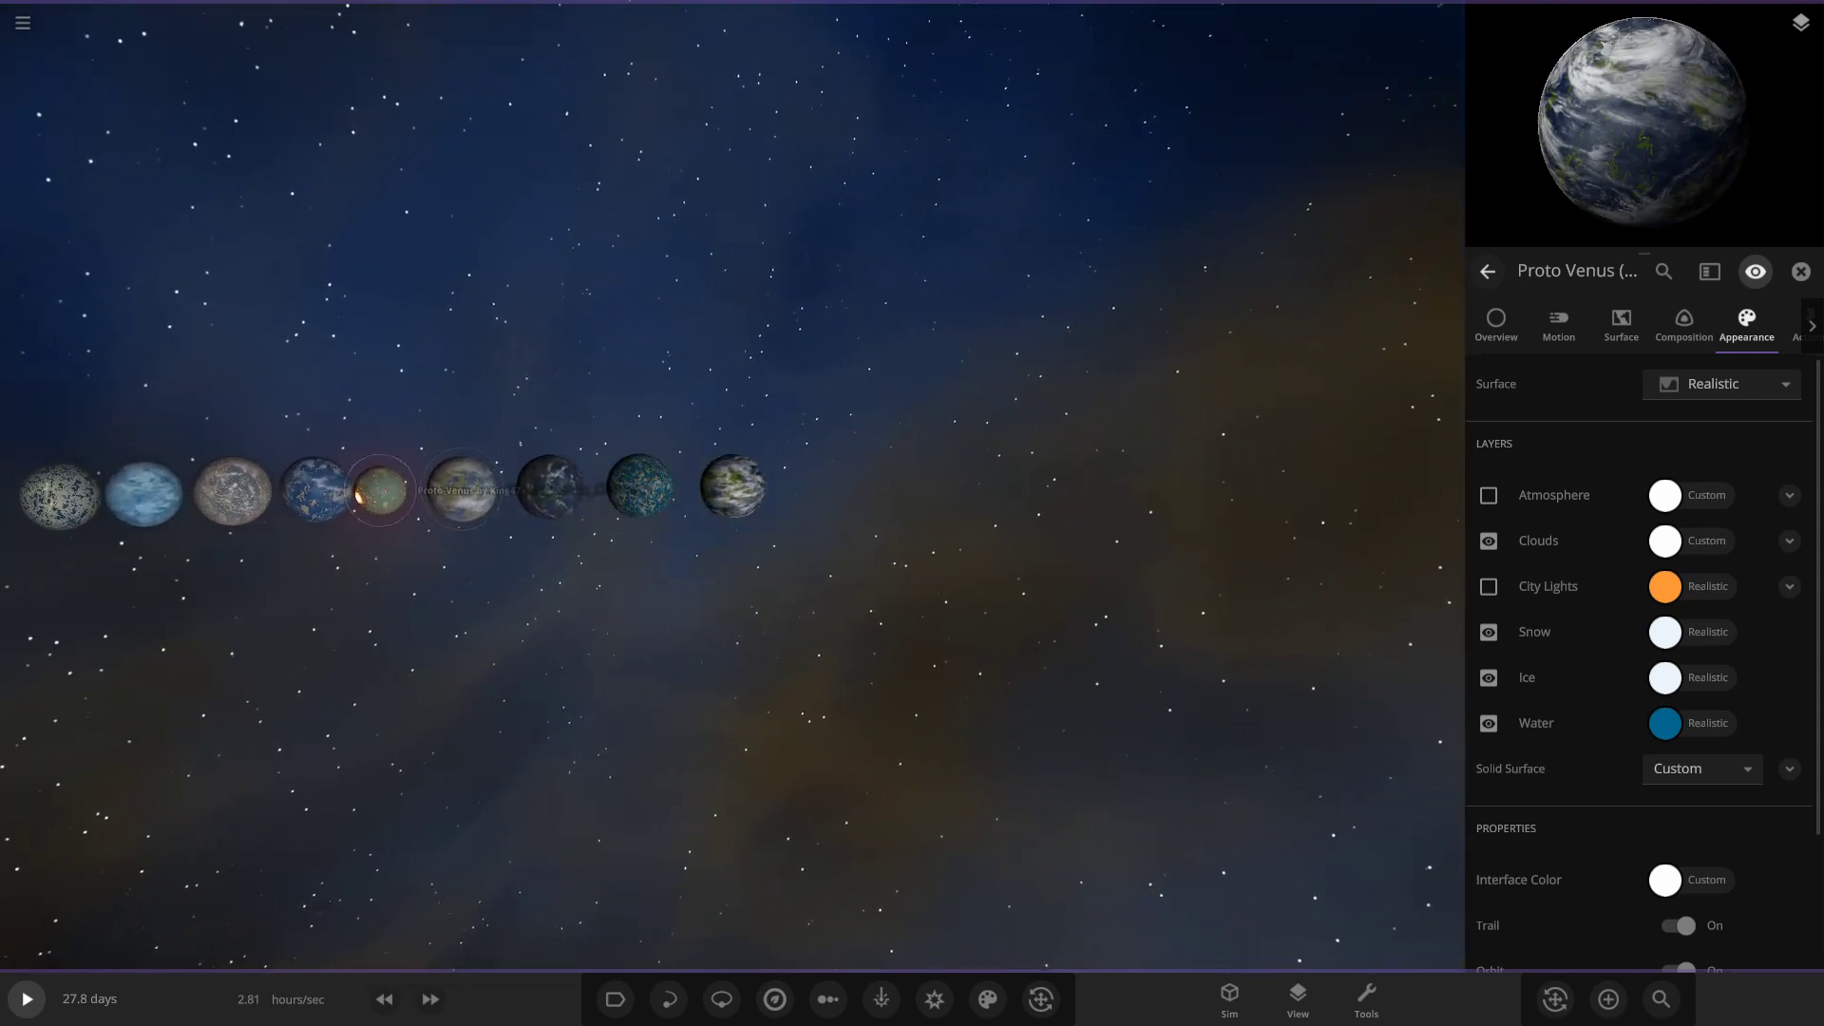
Focus on the small green Proto-Venus with the glowing impact spot in the middle of the row.
double_click(377, 492)
scroll(377, 492, up, 3)
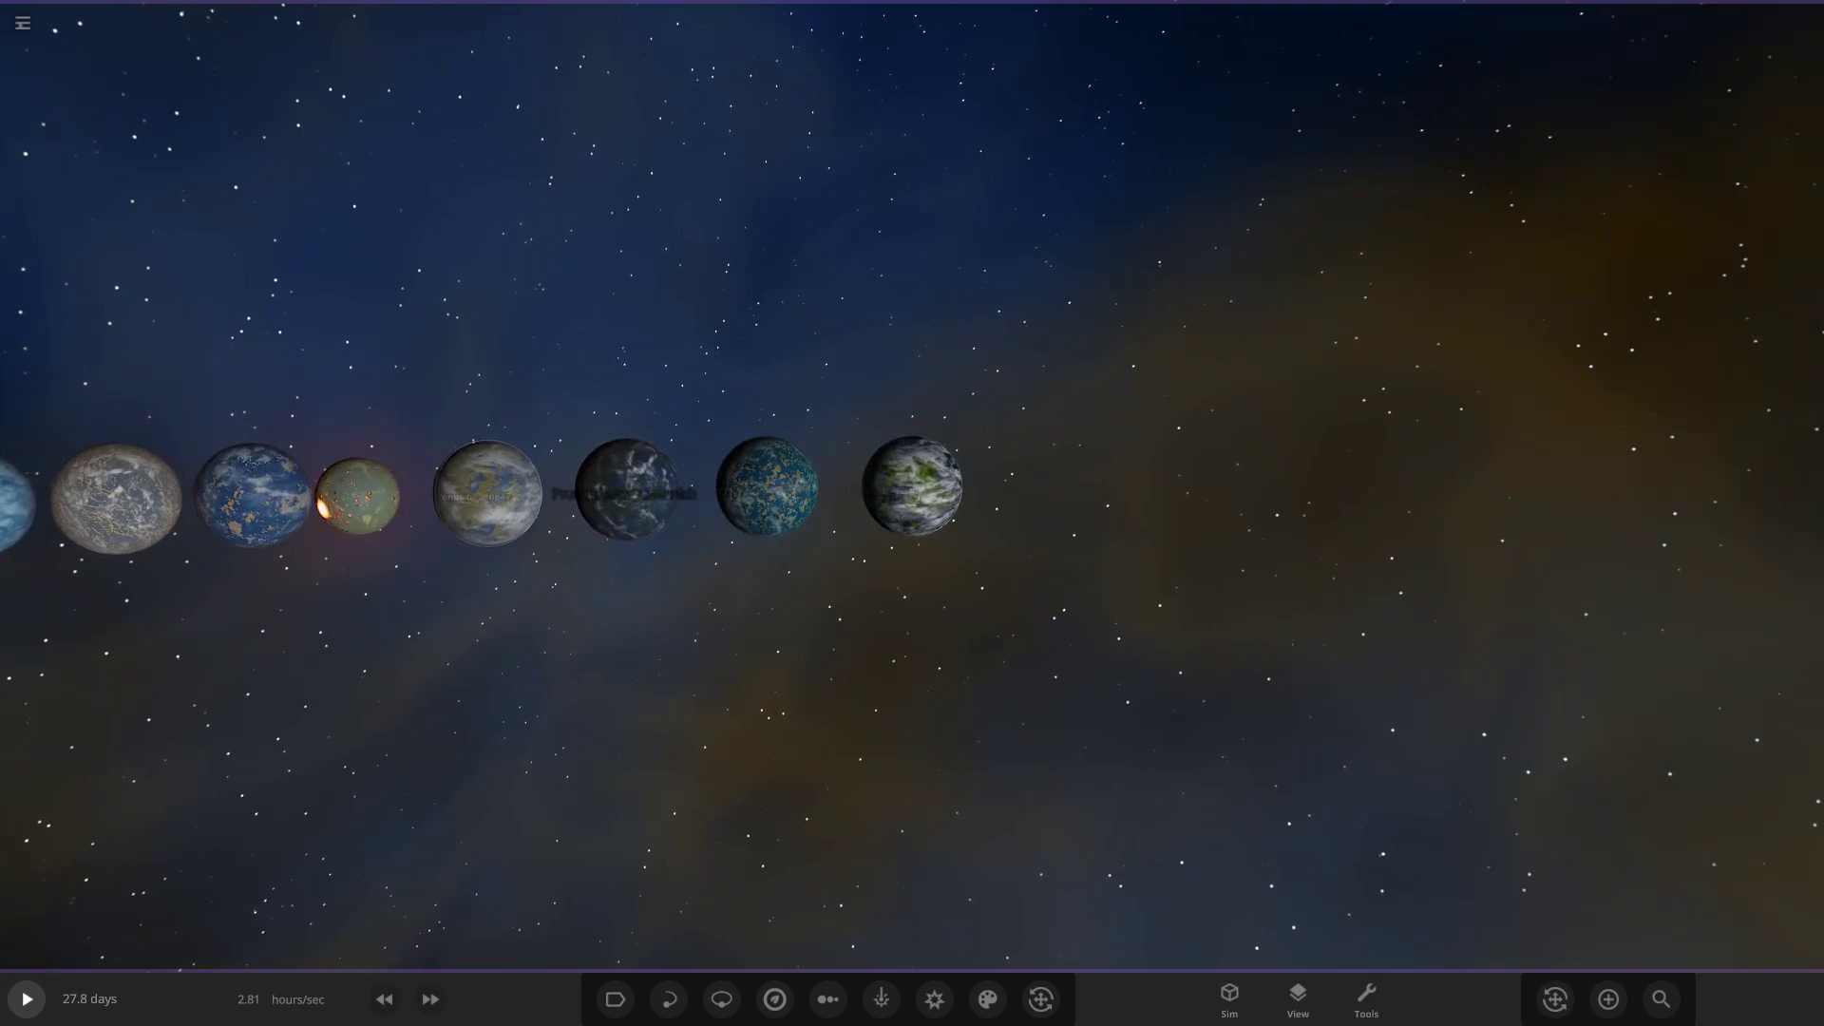
double_click(366, 494)
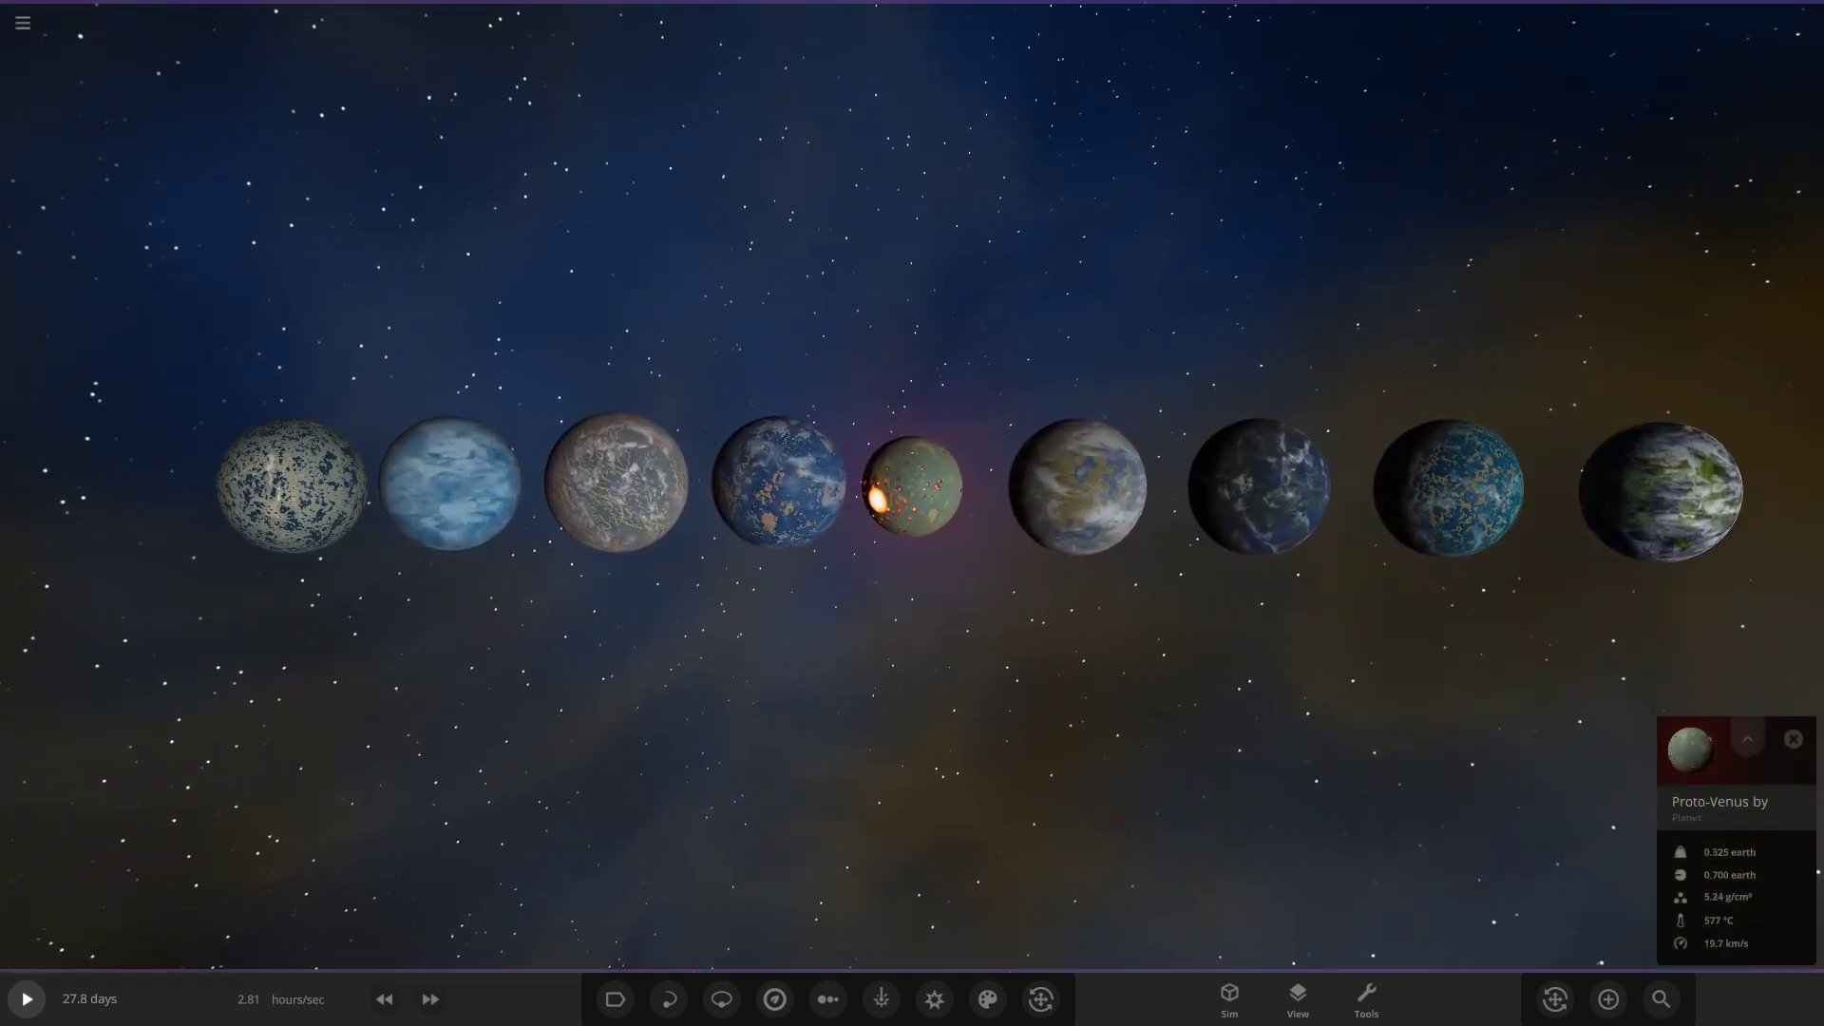
Search the addable objects for "comp" to list the competition planets.
click(1607, 999)
click(1708, 723)
text(comp)
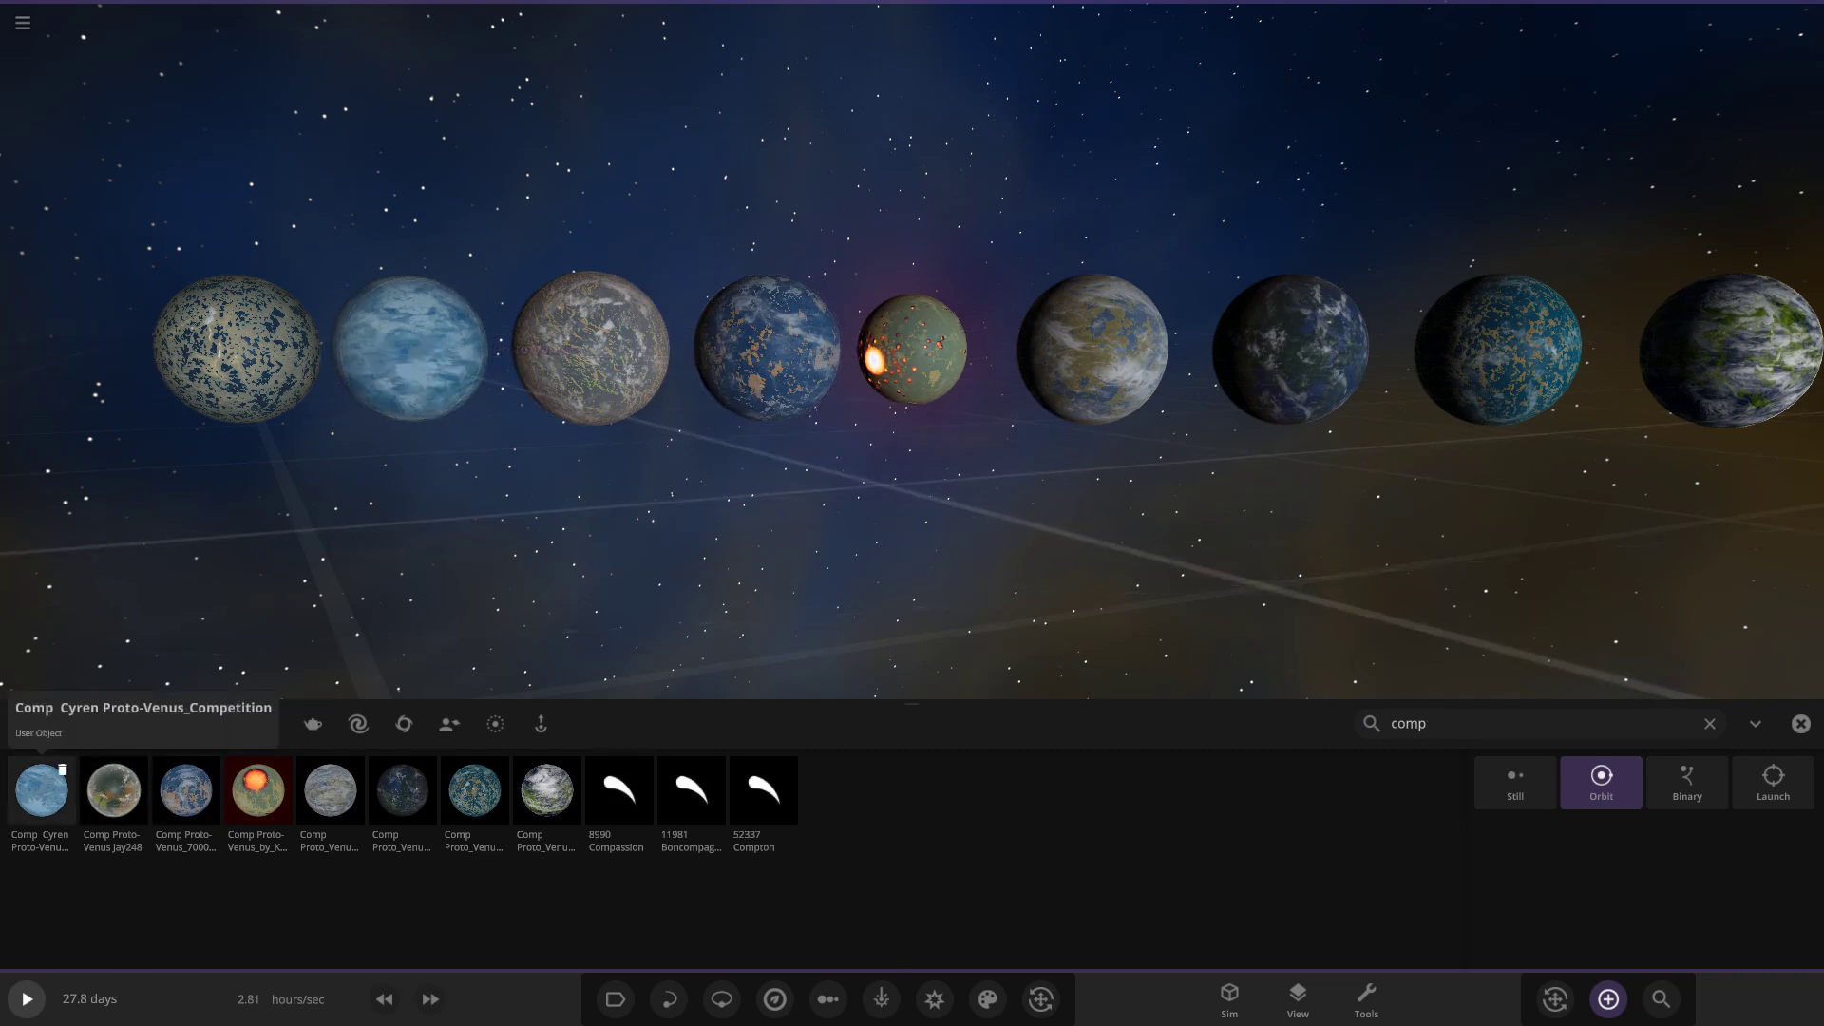
Compare the planets in the row from both ends with the listed competition entries, and close the object list.
scroll(753, 525, up, 5)
right_drag(610, 486, 900, 516)
scroll(899, 517, down, 2)
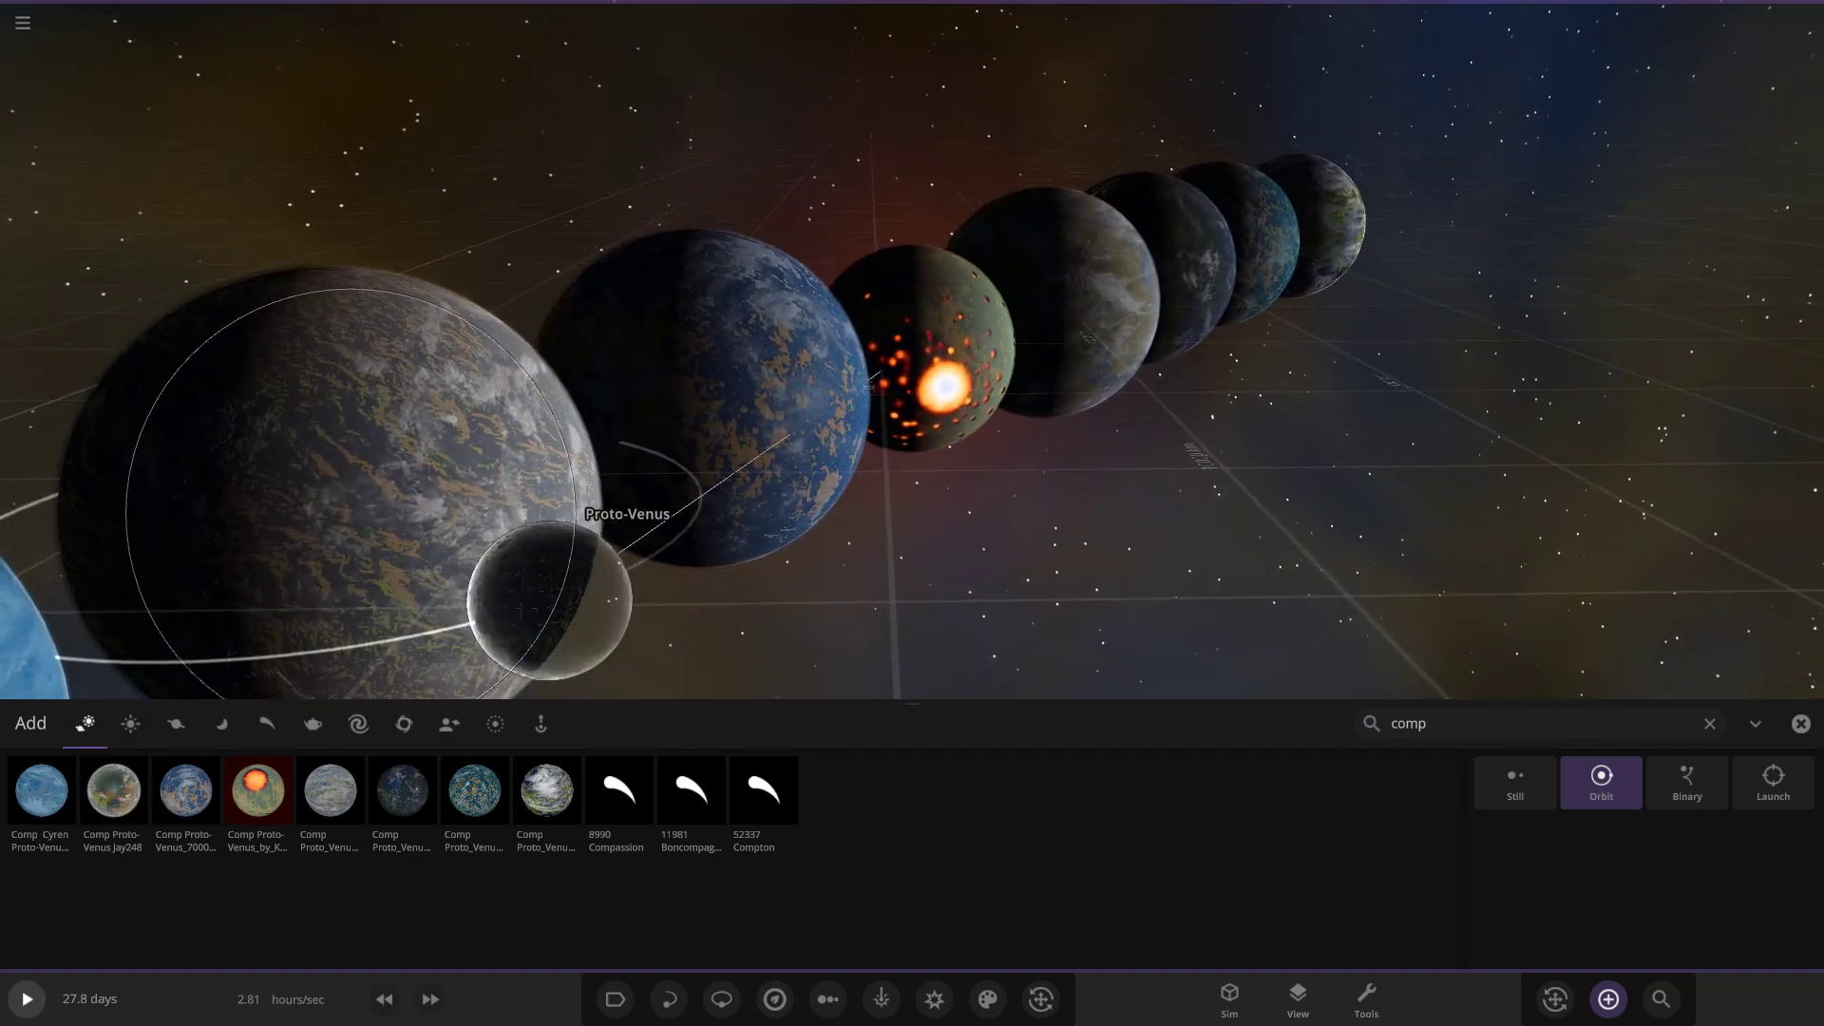
right_drag(551, 603, 438, 618)
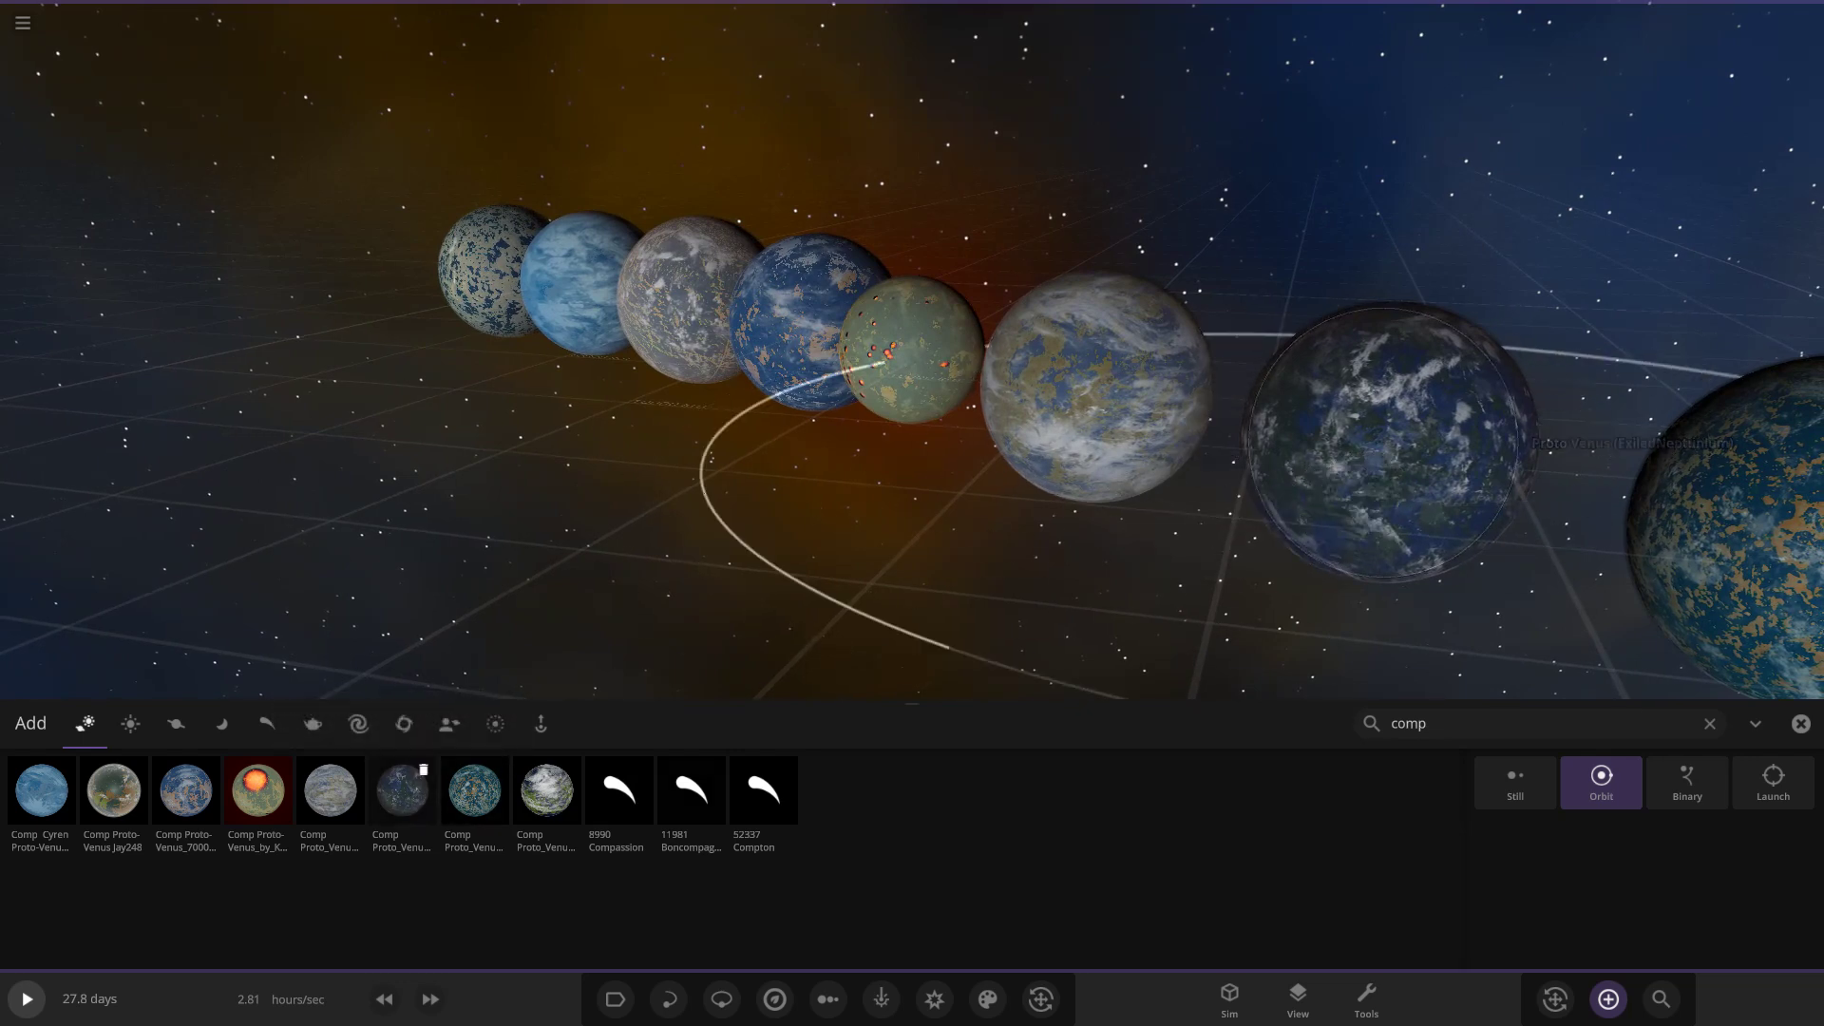
click(474, 790)
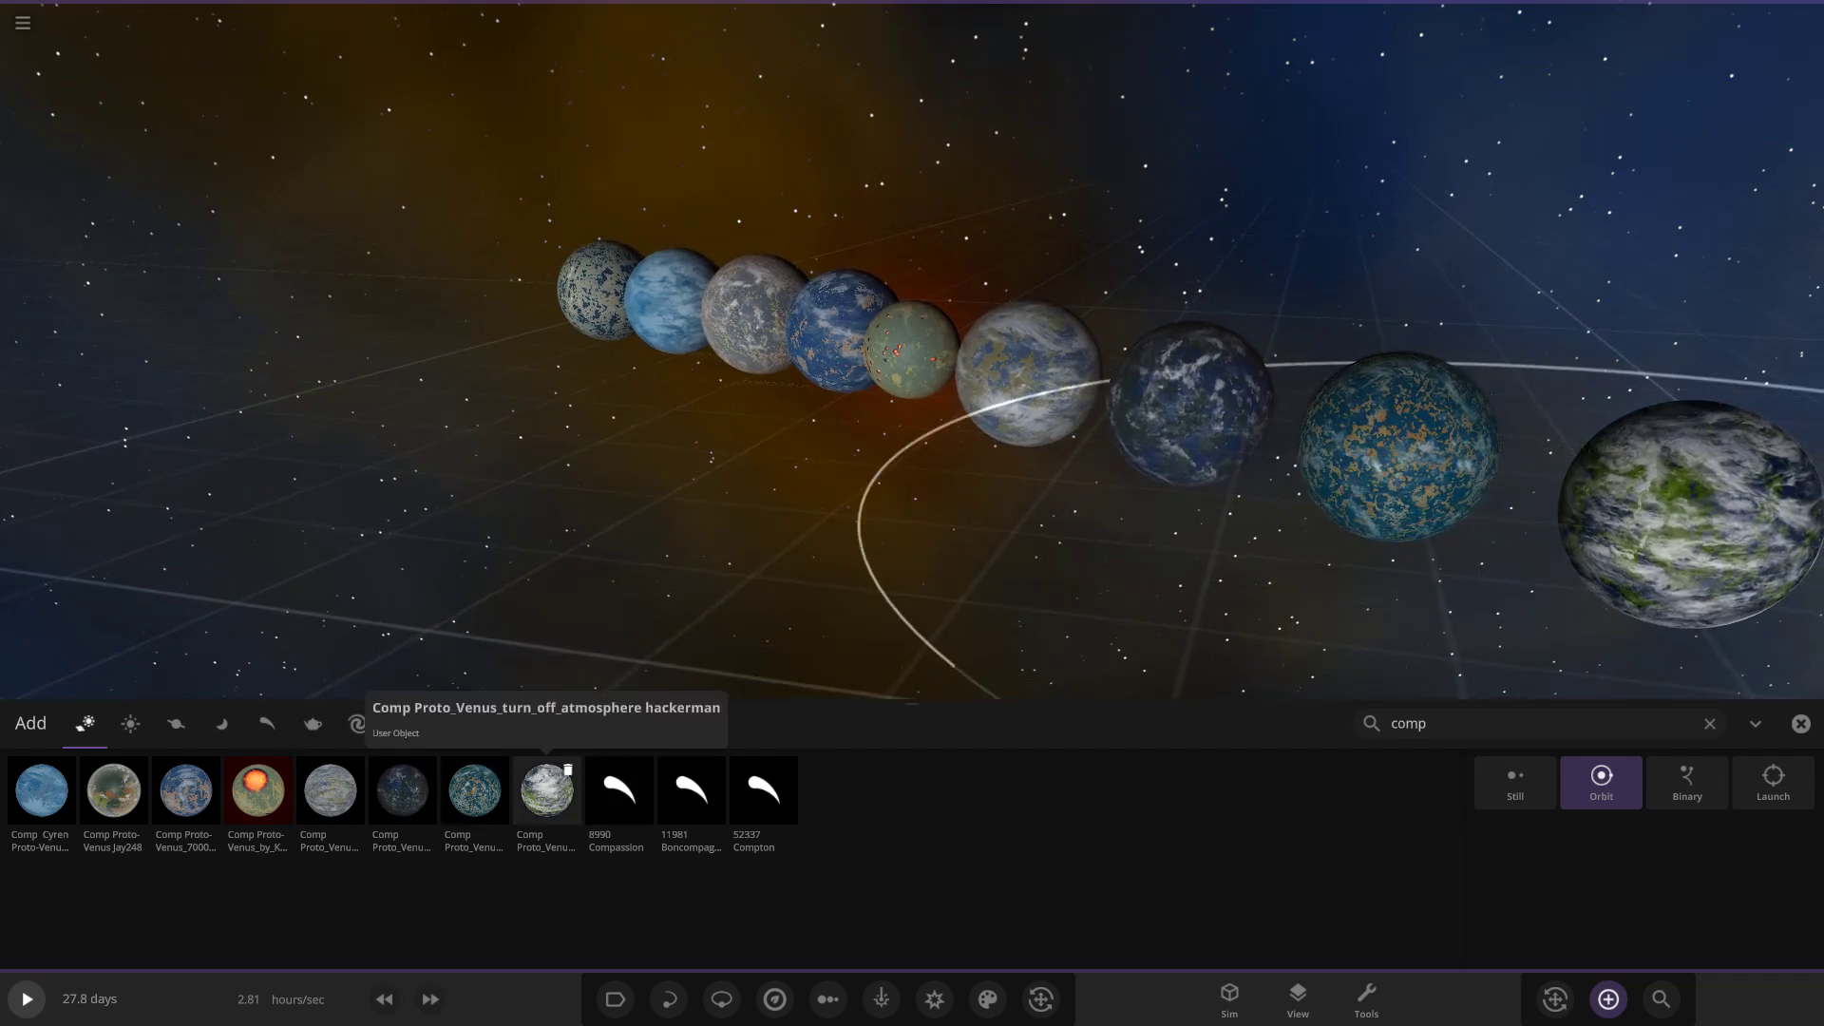
click(1800, 723)
Arrange the planets in the 1D Radius chart view and examine the lineup from an angle.
click(827, 998)
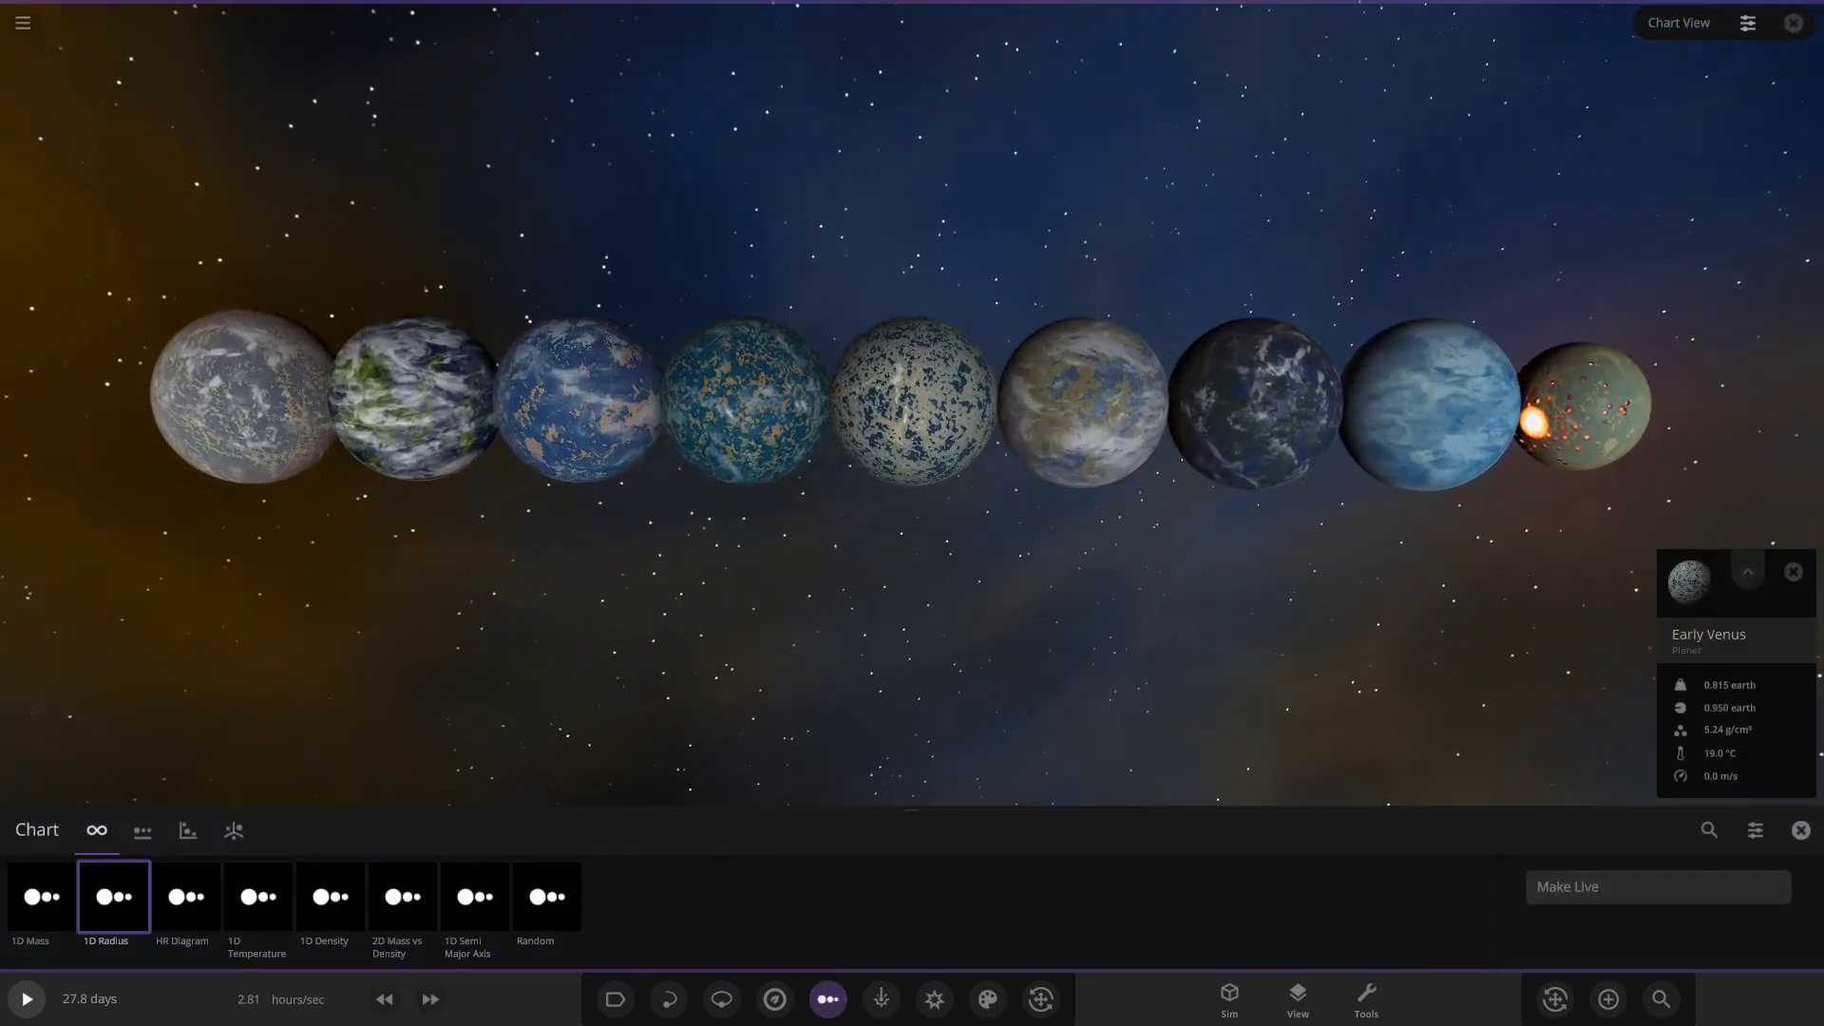
right_drag(912, 402, 703, 399)
scroll(912, 402, down, 3)
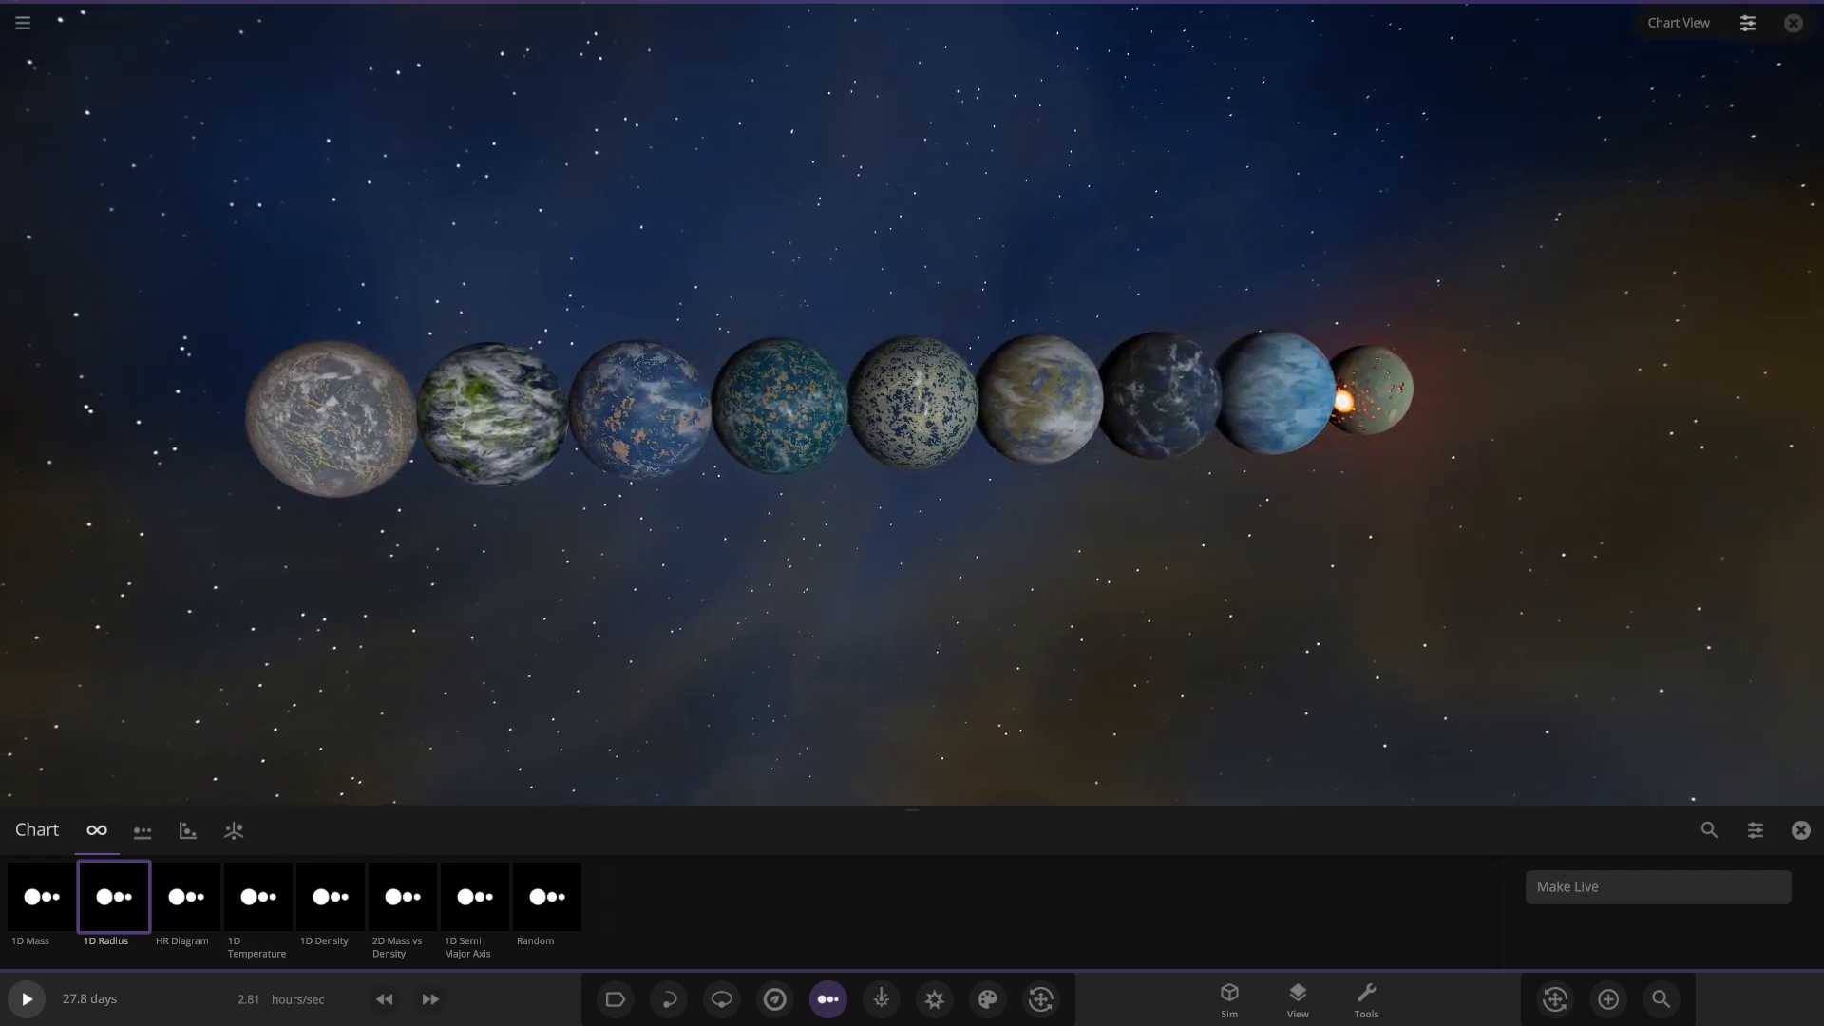